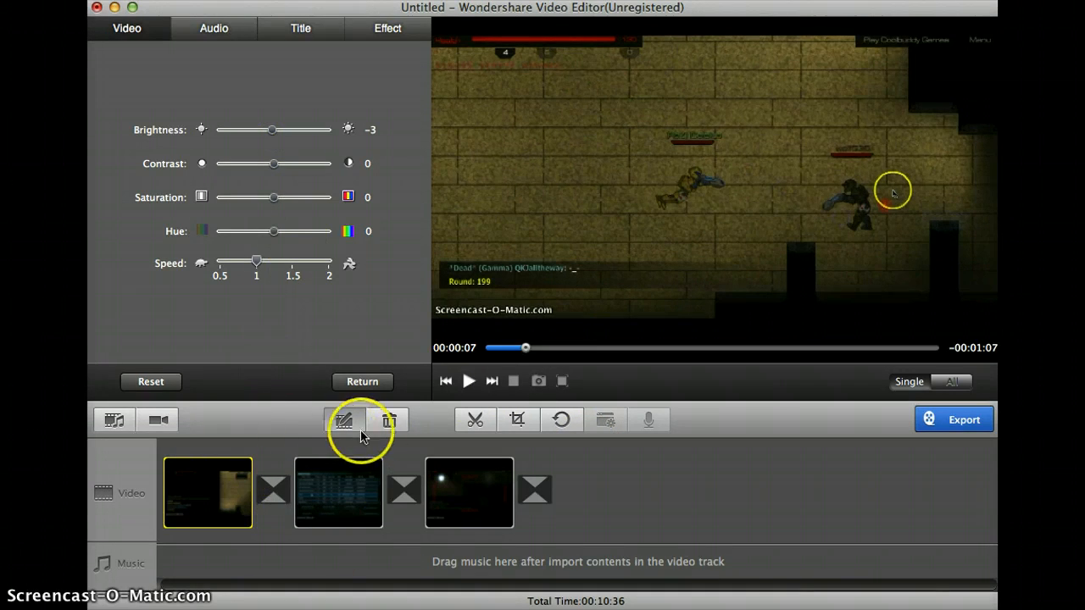
- Trim the first clip so that only a segment of about six seconds ending at 00:00:25 remains
click(483, 427)
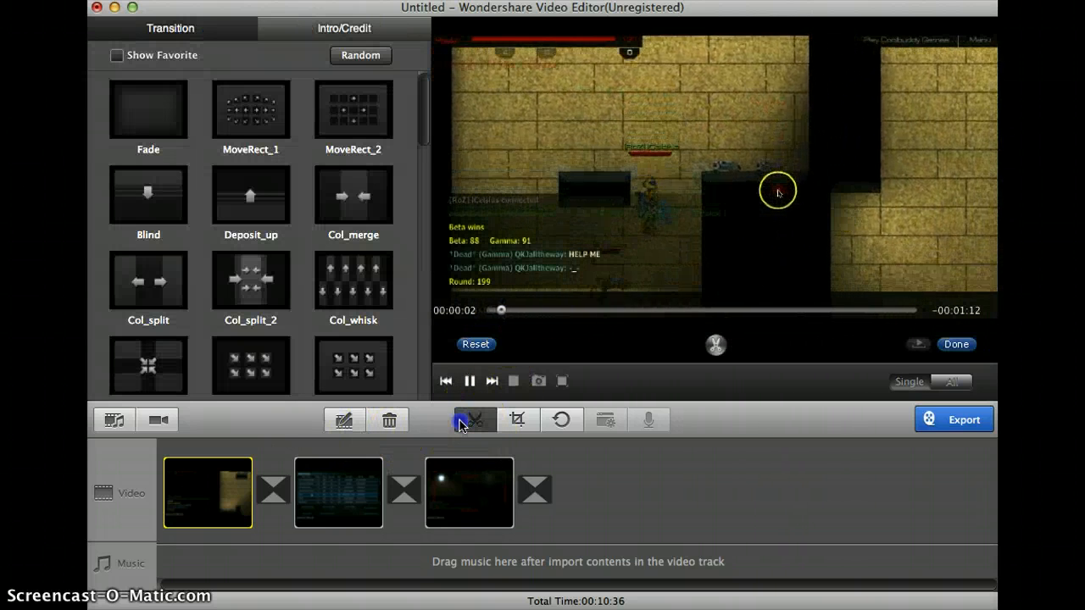
click(538, 311)
drag(539, 312, 636, 303)
click(718, 346)
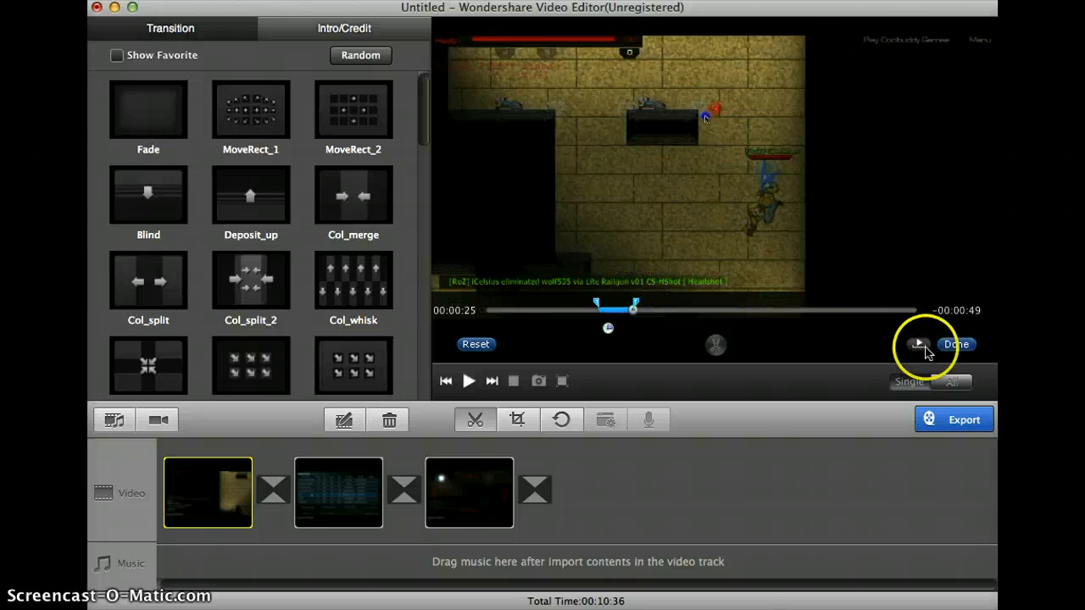
click(954, 344)
- Play and scrub through the trimmed first clip to review it, returning to its beginning
click(472, 382)
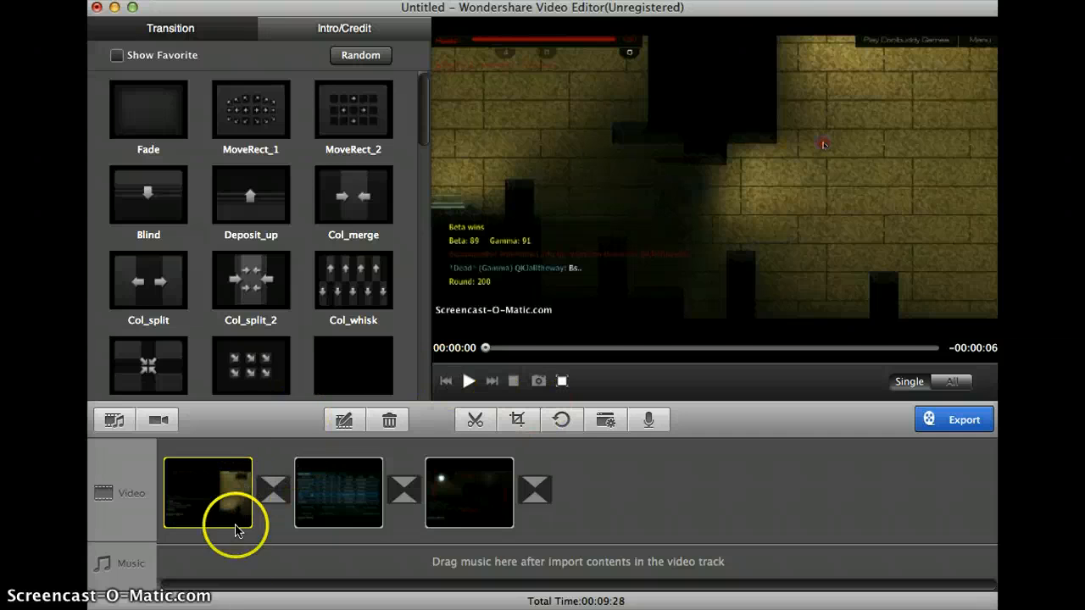
click(889, 350)
click(649, 352)
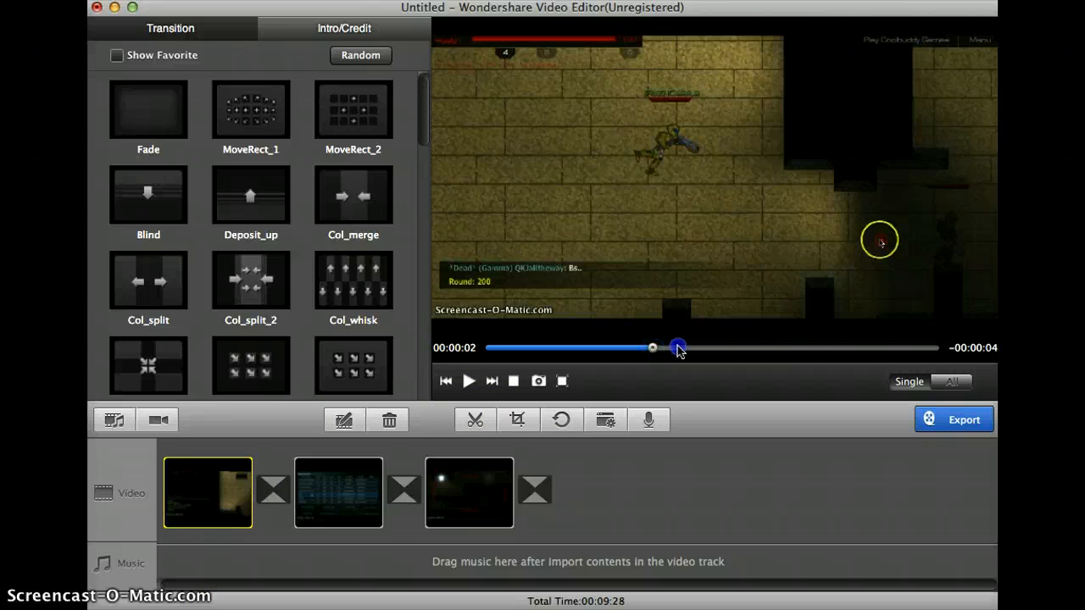
drag(678, 349, 912, 354)
click(539, 357)
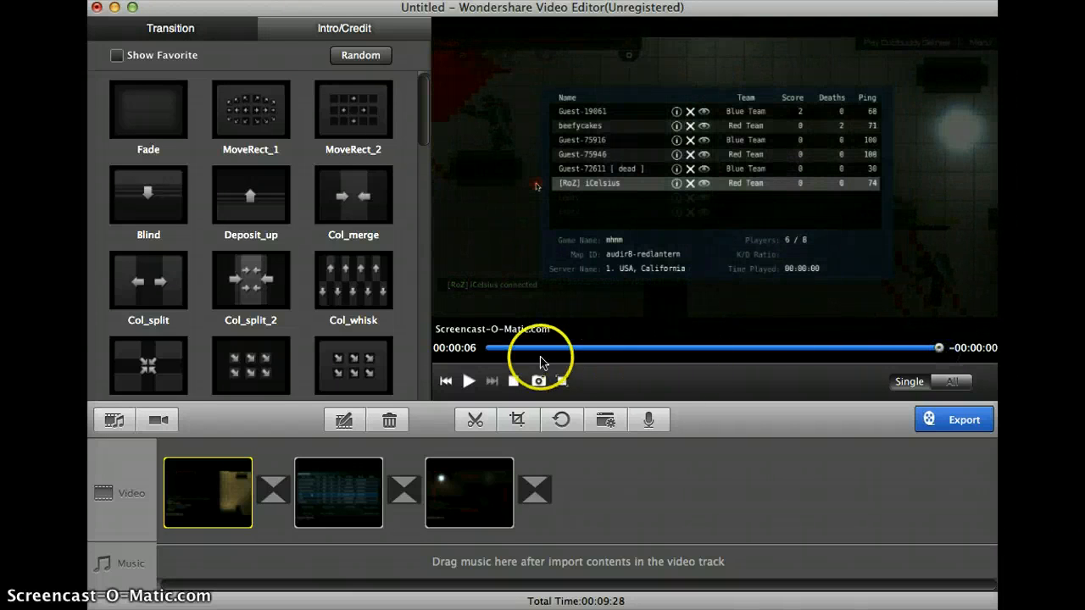
drag(541, 355, 489, 355)
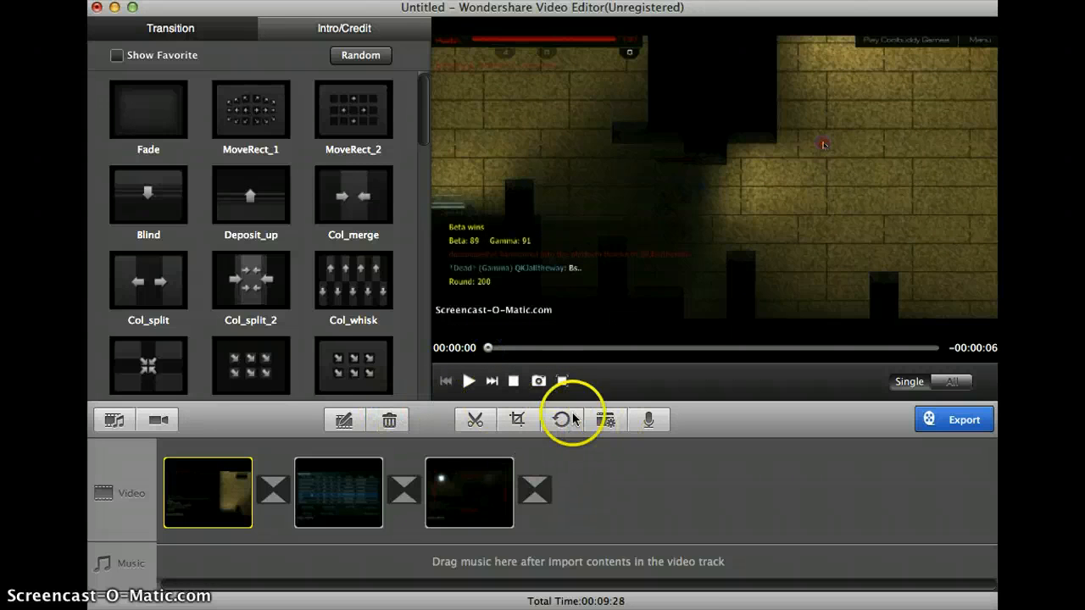
- Slow the first clip to 0.5 speed and set its hue to 100
click(343, 420)
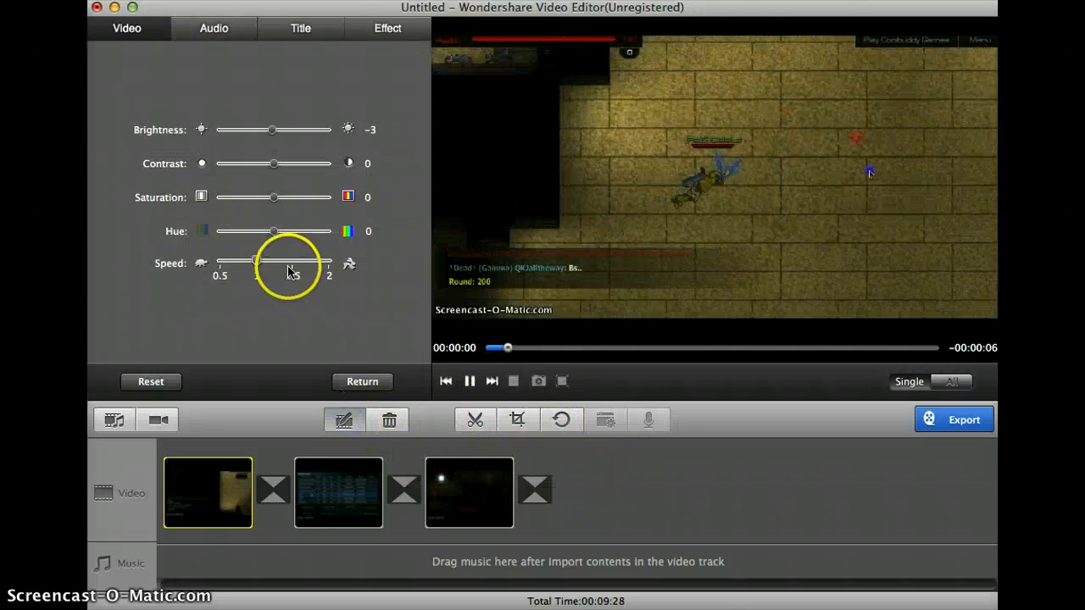
click(219, 269)
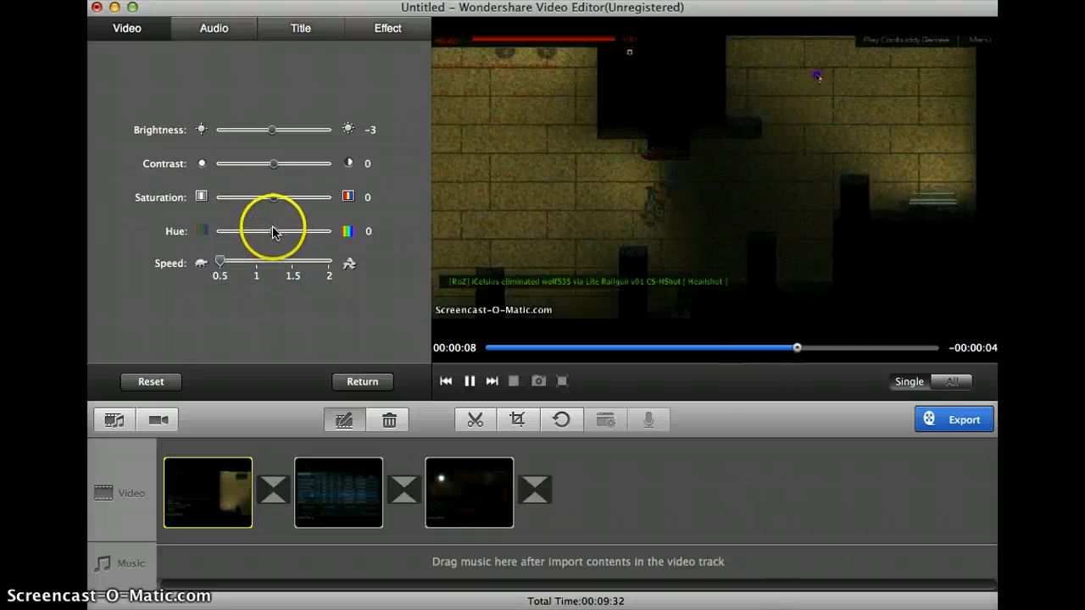
drag(273, 230, 346, 231)
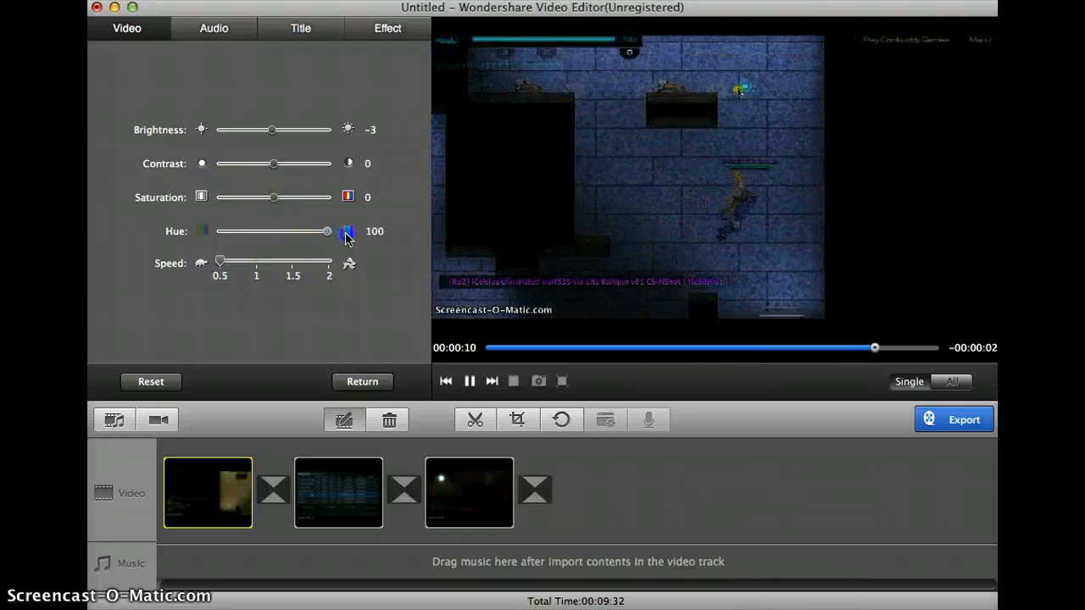
- Set the first clip's saturation to 14, contrast to 100 and brightness to 59, and preview the adjusted clip
drag(278, 196, 343, 203)
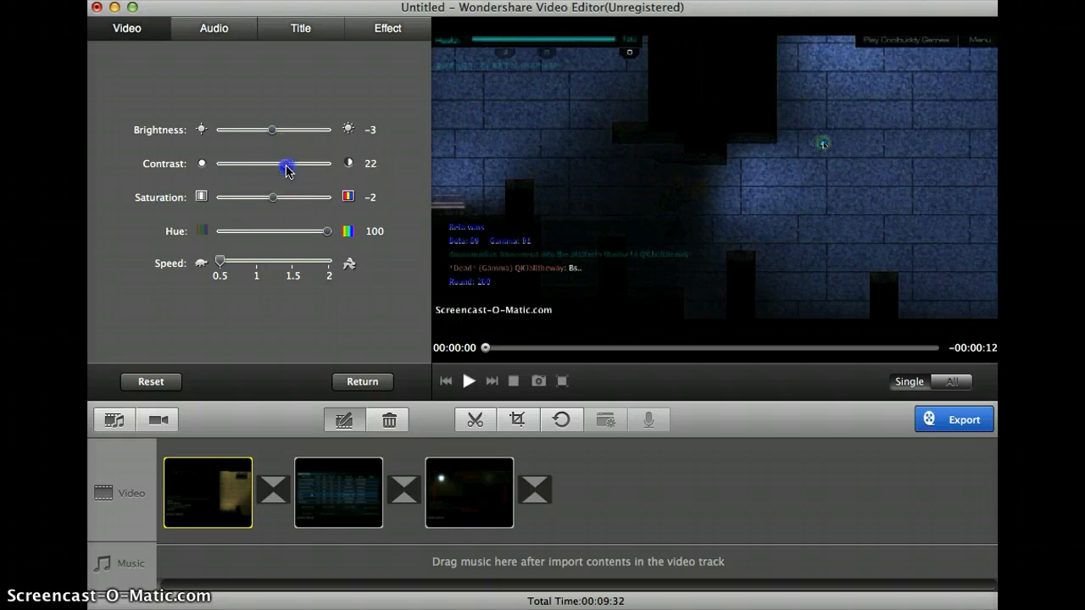
mouse_move(286, 169)
mouse_down()
mouse_move(332, 166)
mouse_move(259, 178)
mouse_move(269, 180)
mouse_up()
drag(276, 135, 306, 131)
click(330, 166)
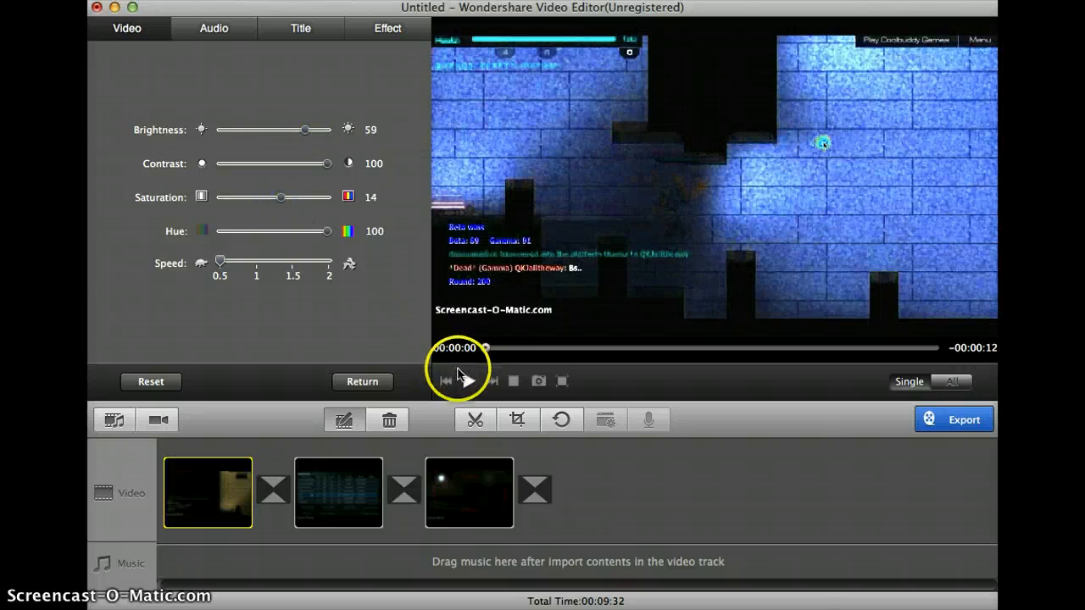
click(458, 377)
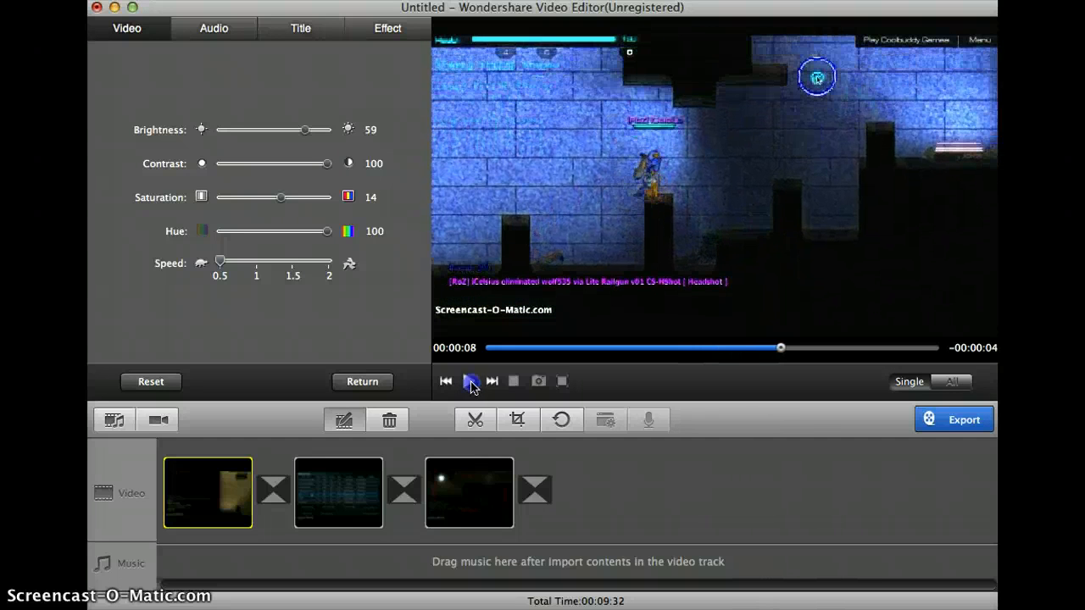
- Add the rotate-out title to the first clip at 00:00:08 and change its text to "ERRMERRGURRD"
click(284, 30)
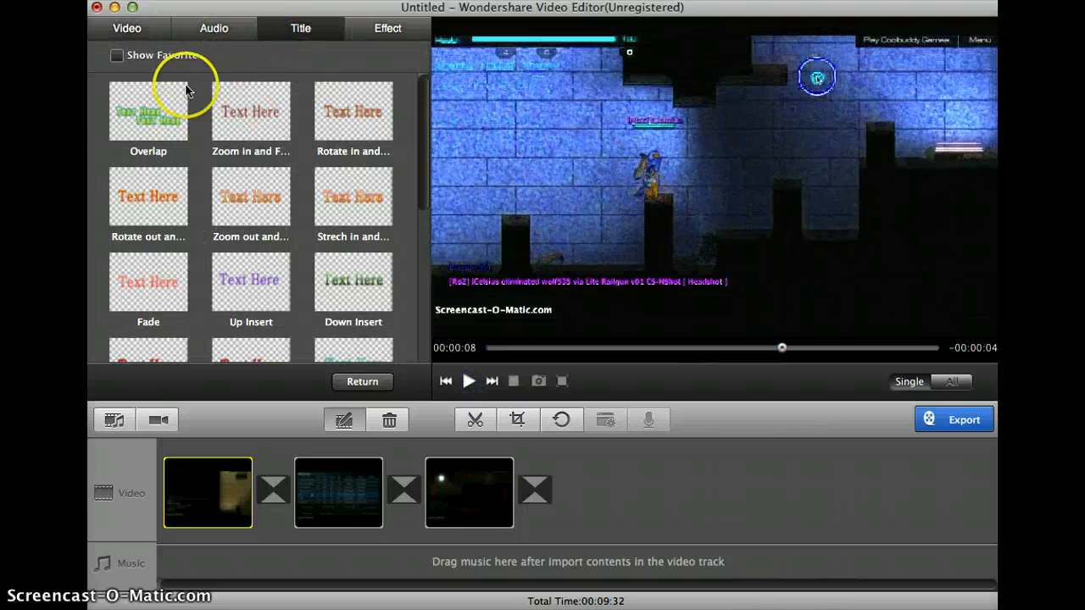
drag(145, 205, 564, 327)
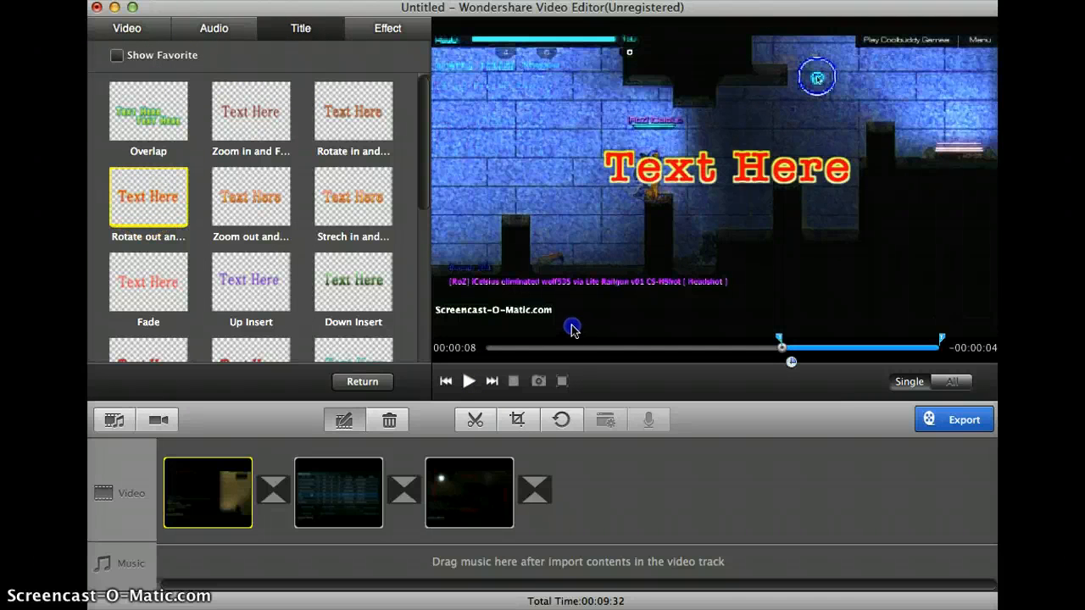
double_click(685, 187)
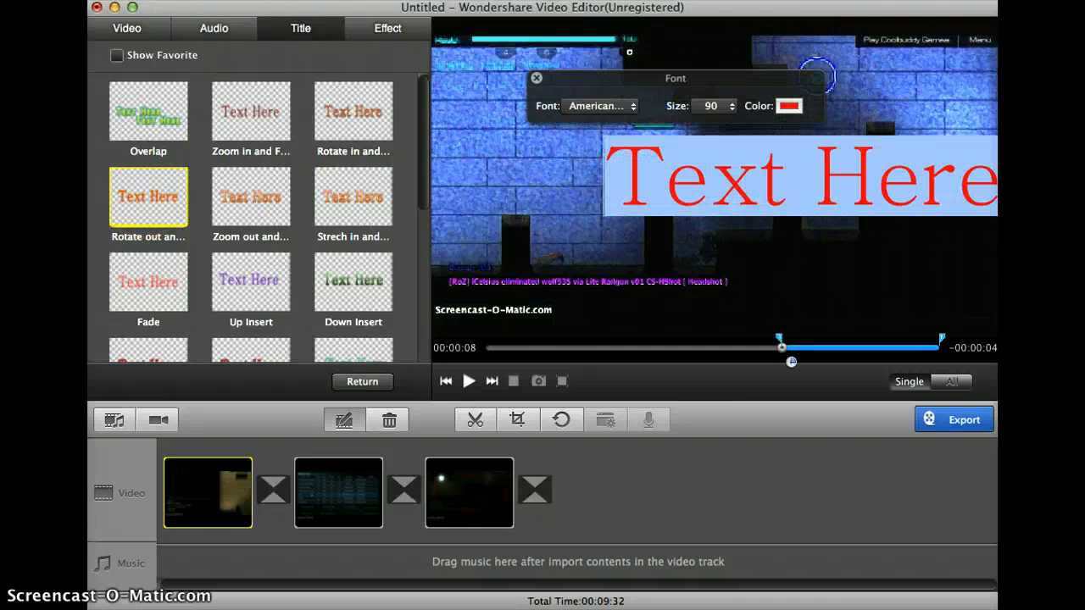
text(ERRMERR)
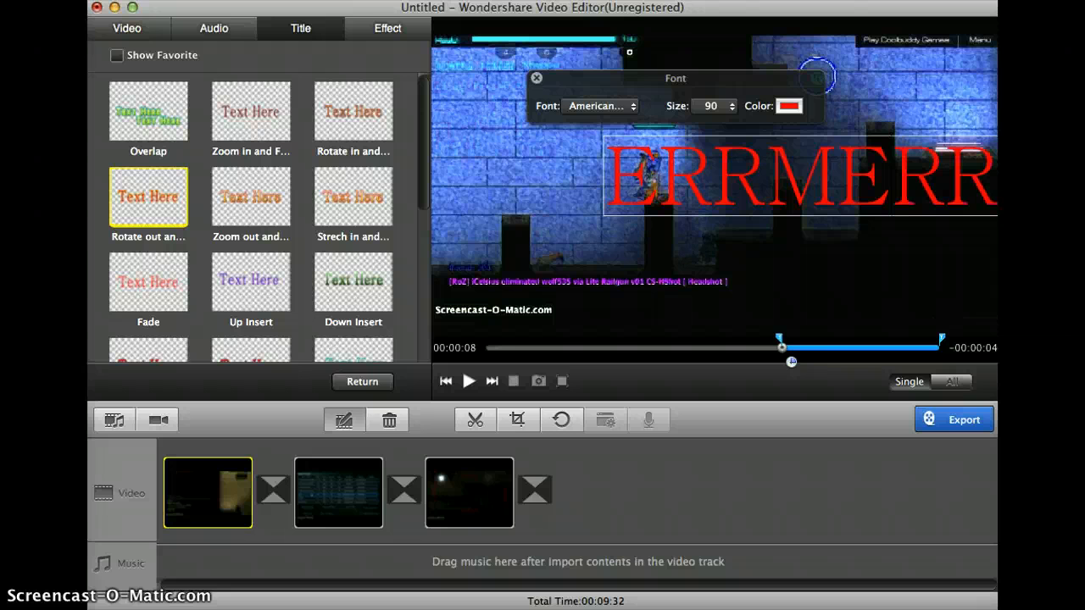
text(GURRD)
click(727, 191)
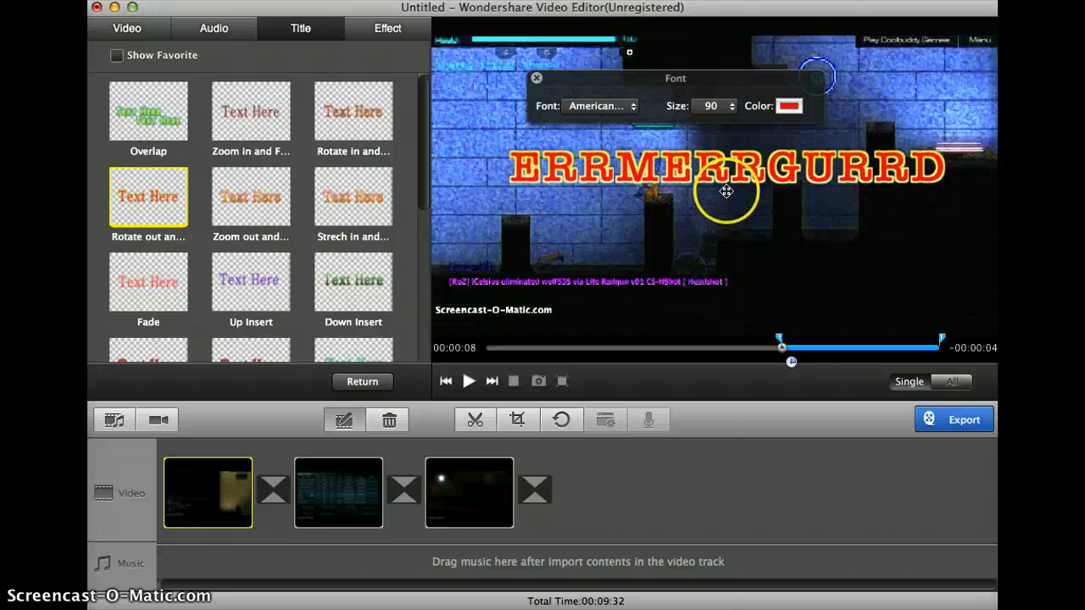
- Format the title in Apple Chancery at size 30 and place it just above the chat text in the lower-left of the frame
click(630, 109)
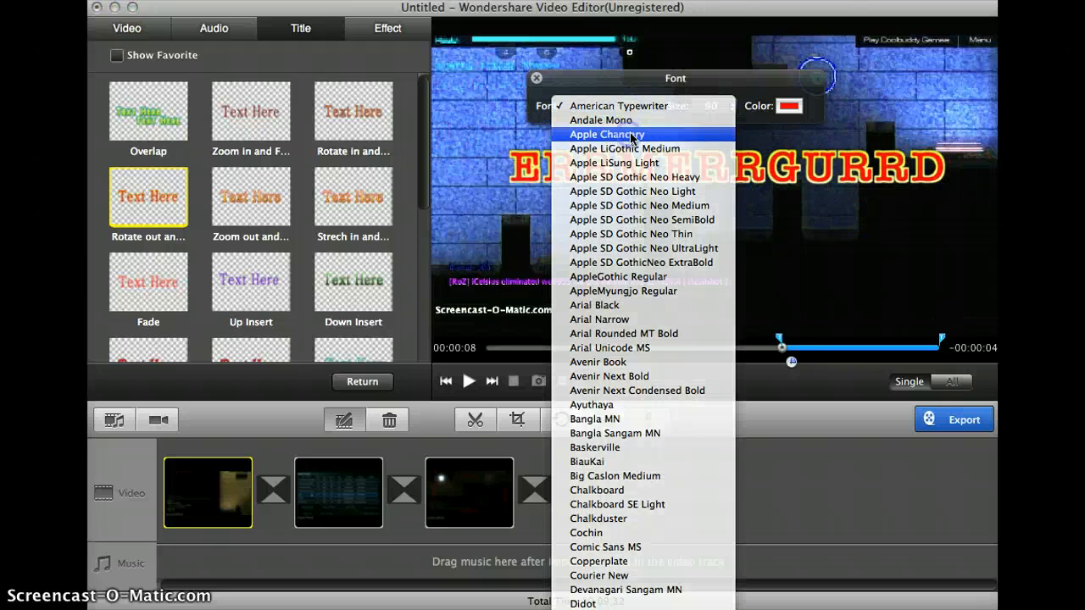
click(619, 72)
click(710, 108)
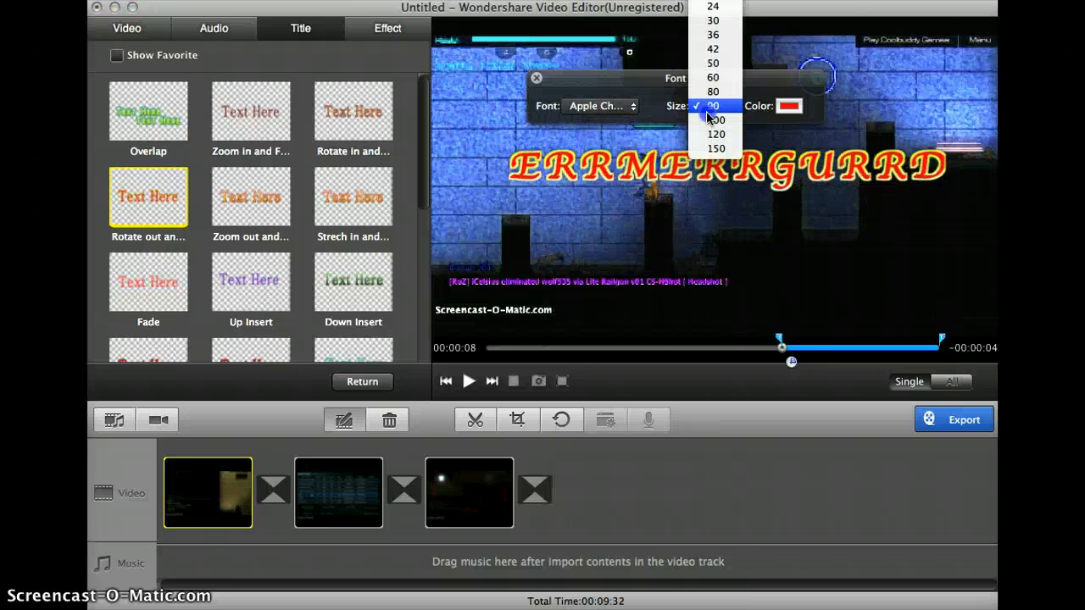
click(704, 21)
drag(667, 166, 483, 259)
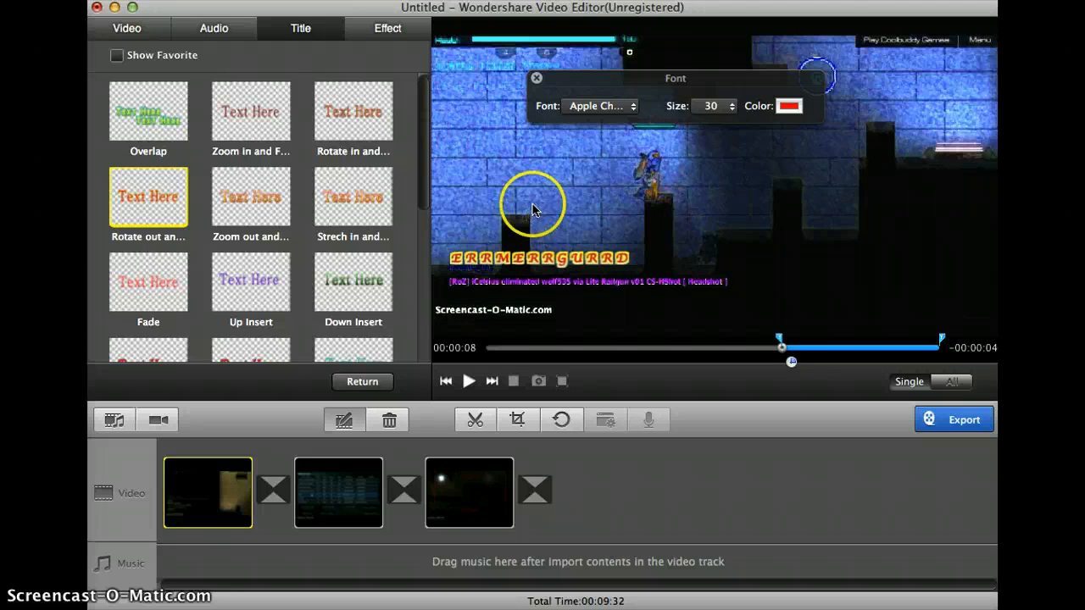
click(538, 81)
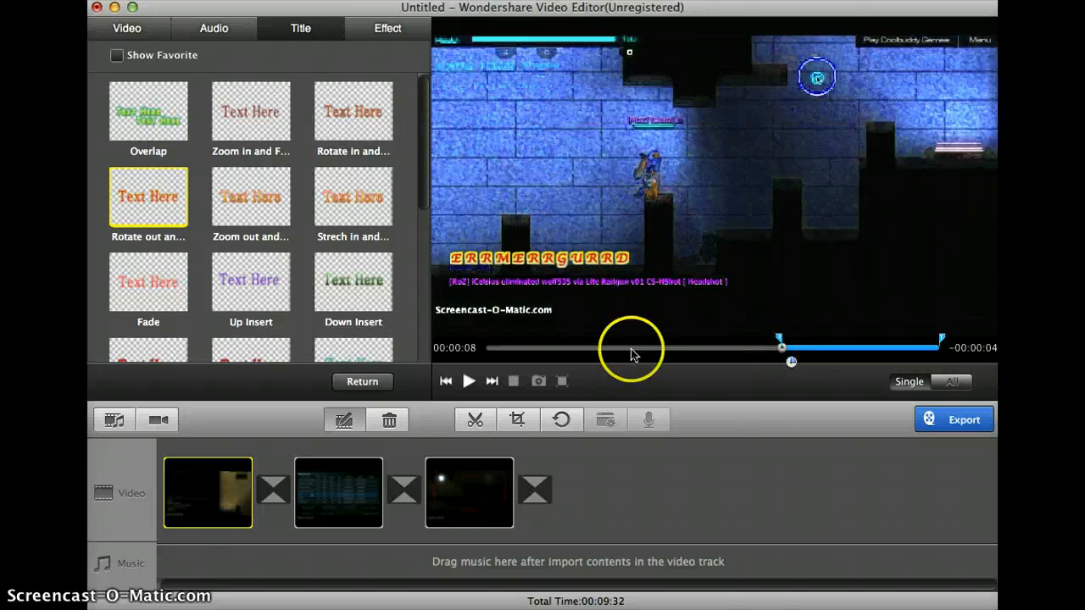
- Preview the title, and set it to start at 00:00:04 and end at 00:00:07
click(616, 348)
click(468, 381)
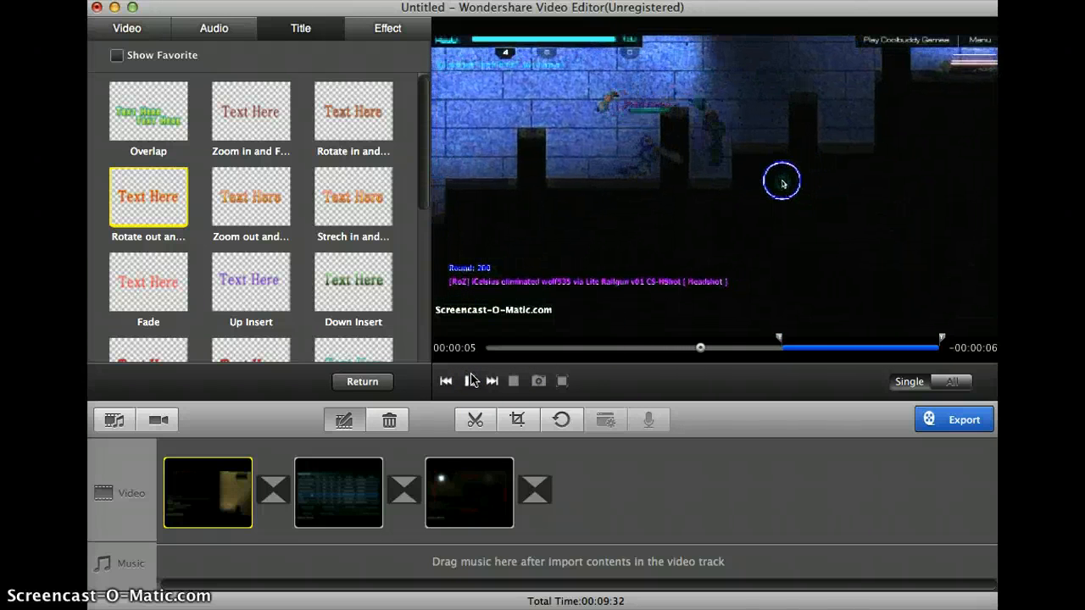
drag(763, 347, 653, 346)
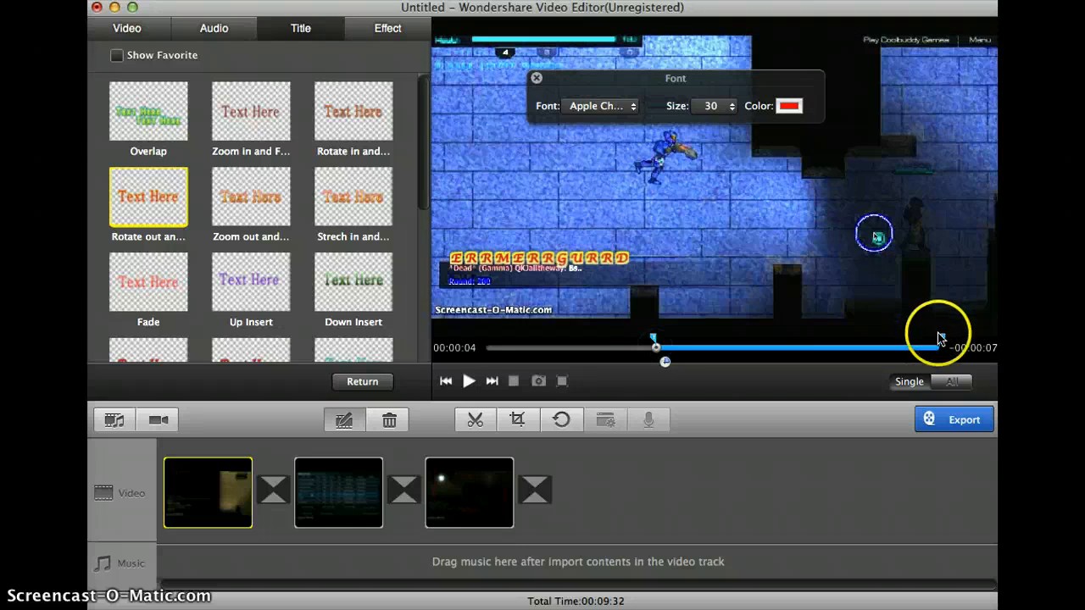
drag(939, 342, 761, 351)
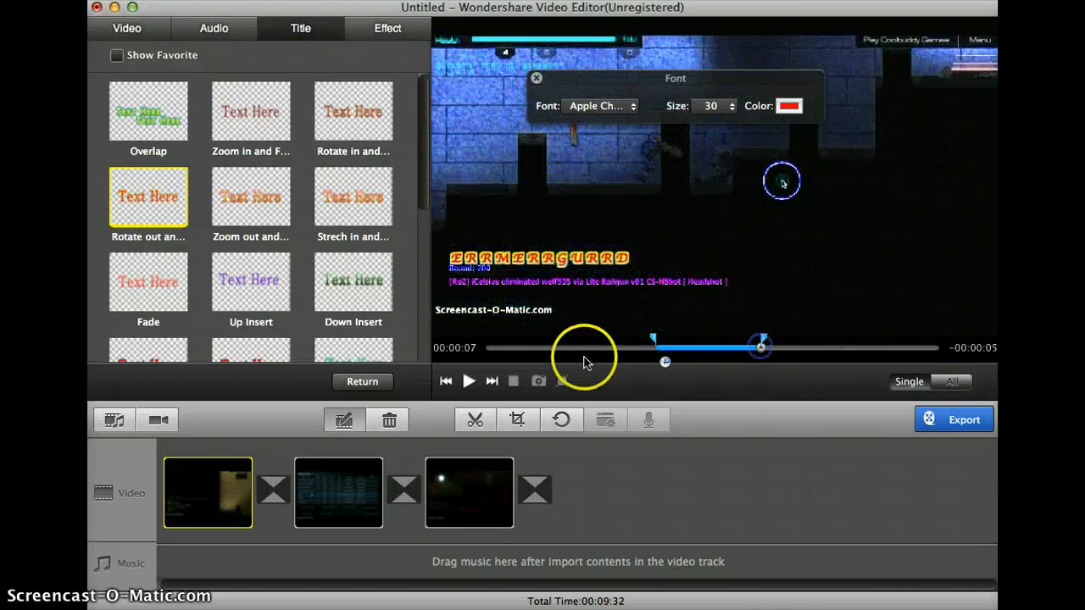
- Play the clip from before the title to check the title's animation and timing
click(583, 355)
click(471, 382)
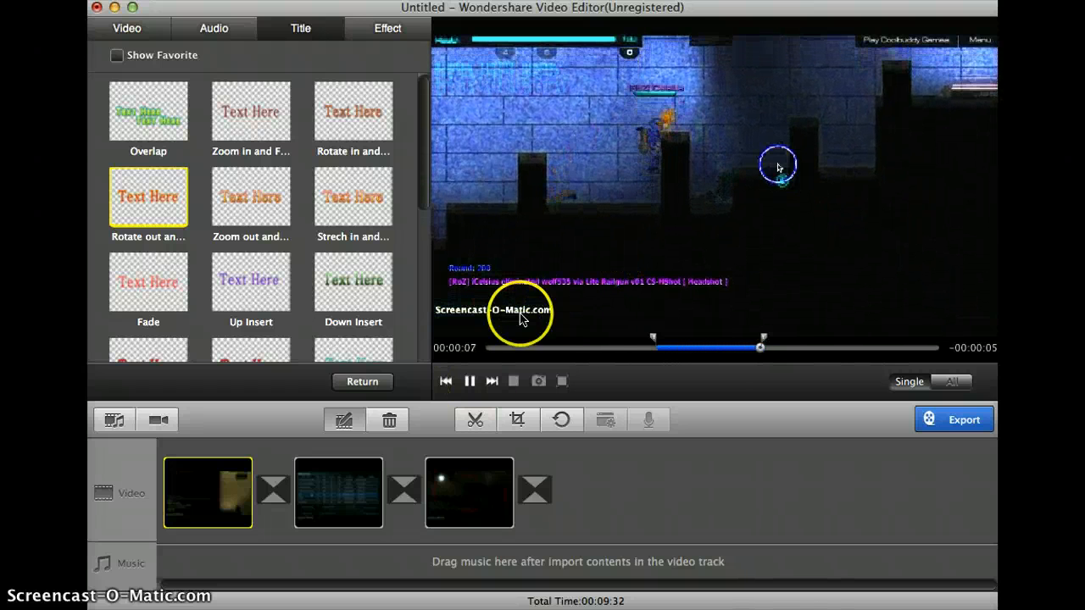
click(692, 349)
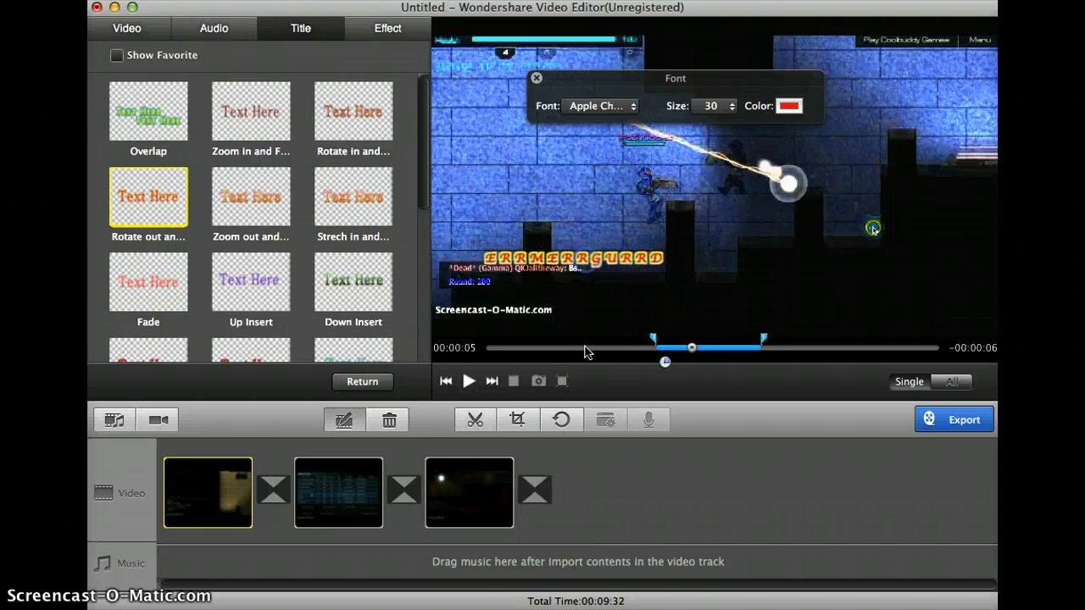
click(610, 347)
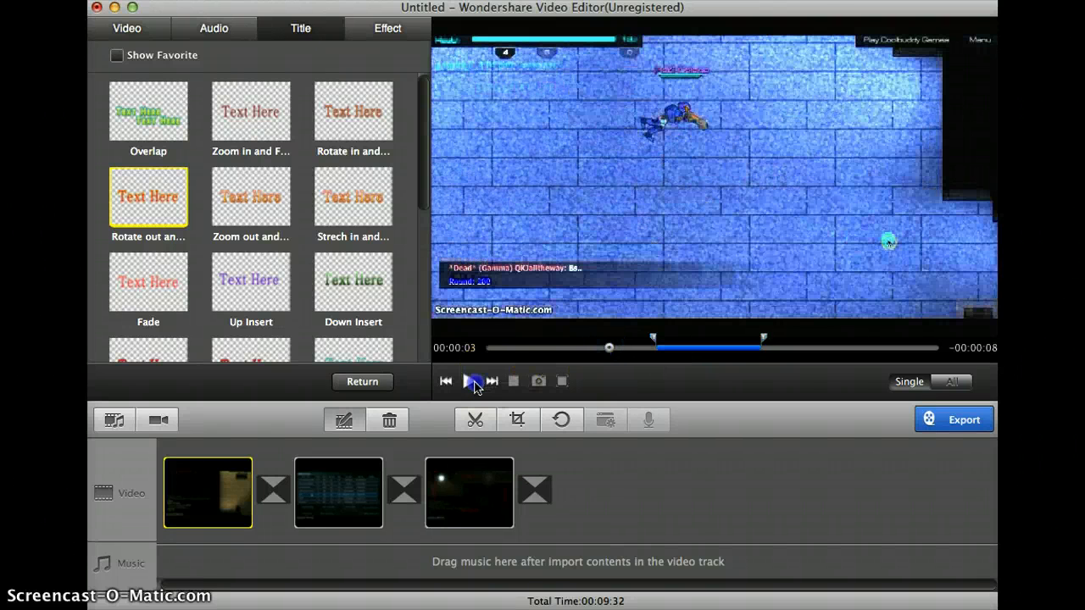
click(472, 381)
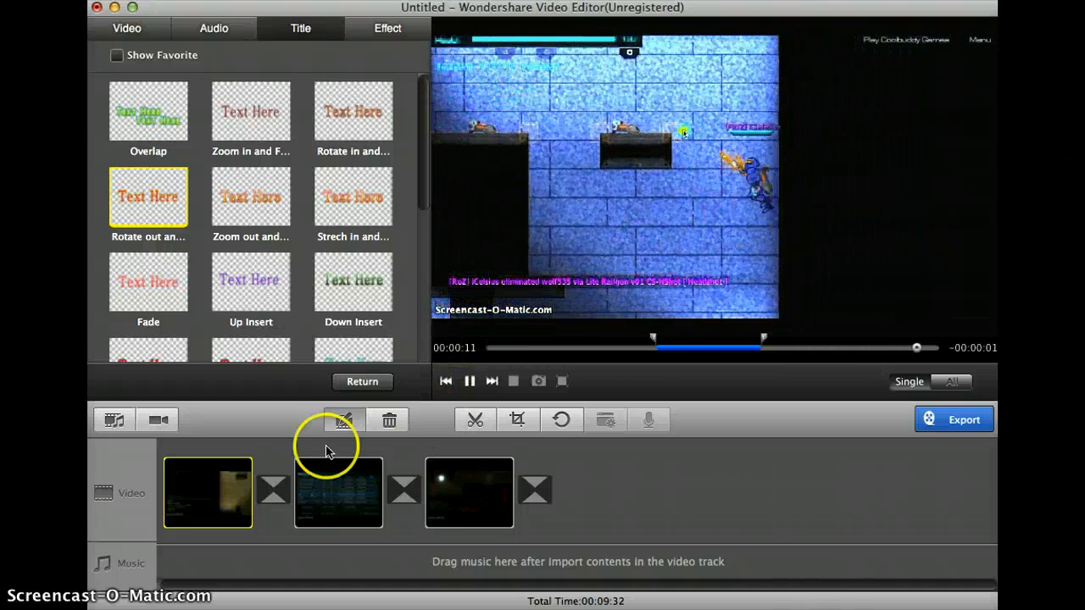
- Apply the Glow effect to the first clip, running from about 00:00:06 to 00:00:07
click(364, 28)
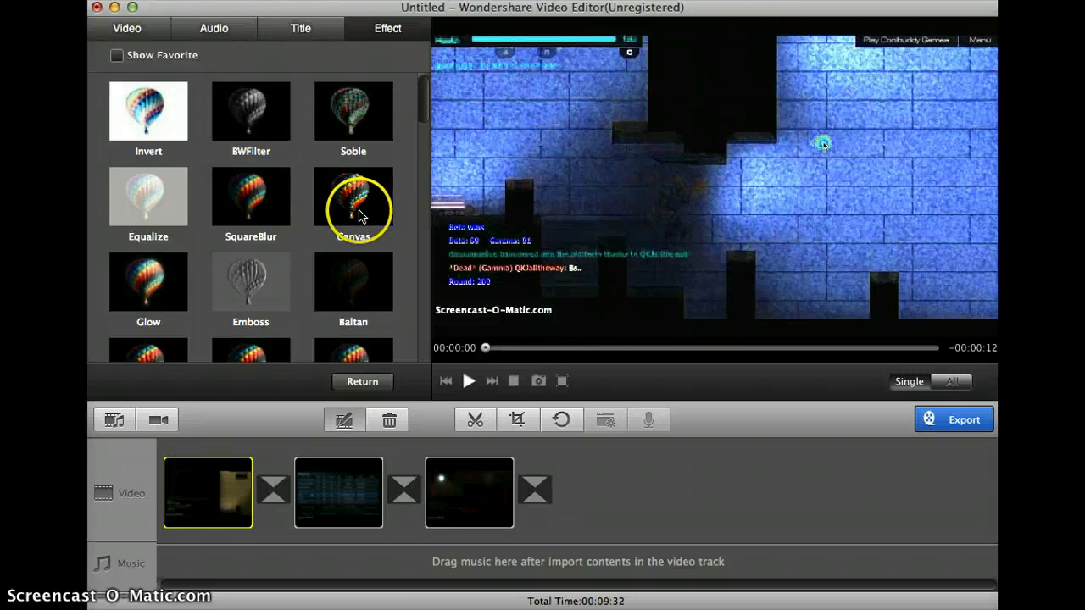
scroll(206, 296, down, 2)
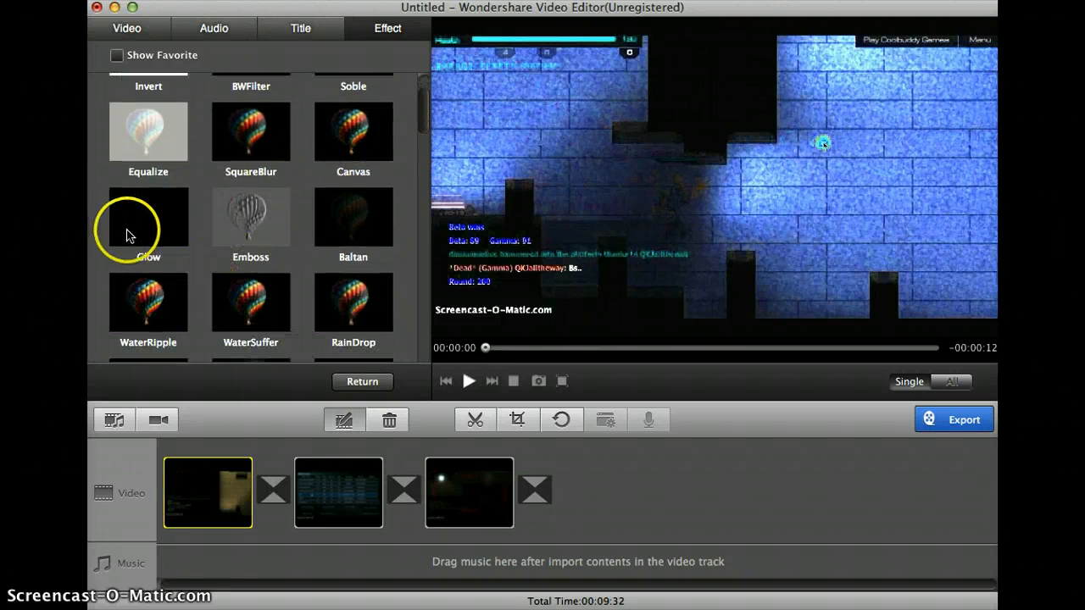
click(130, 239)
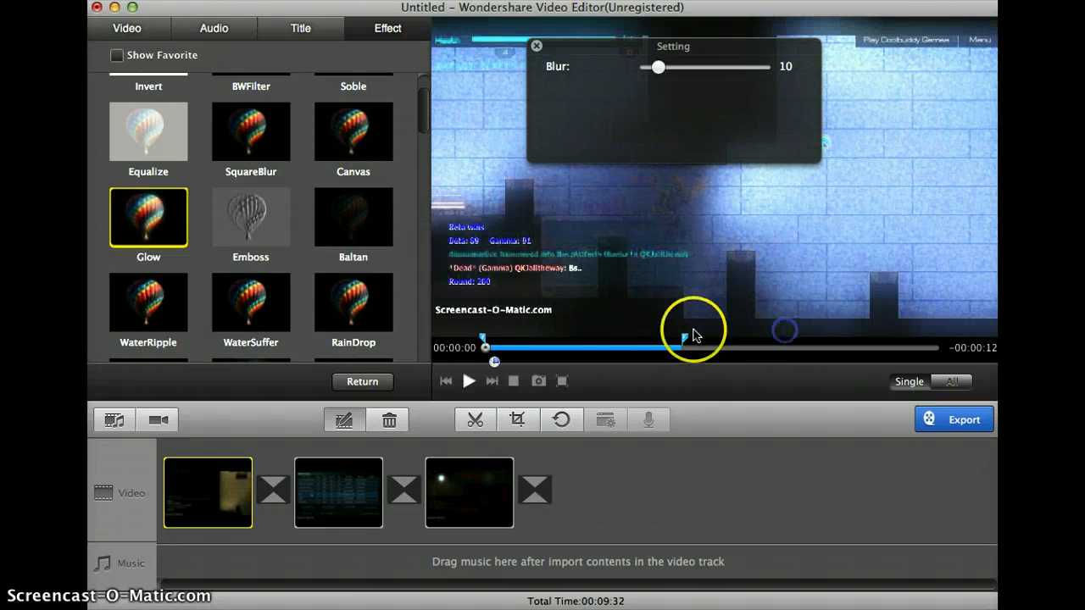
drag(685, 338, 765, 339)
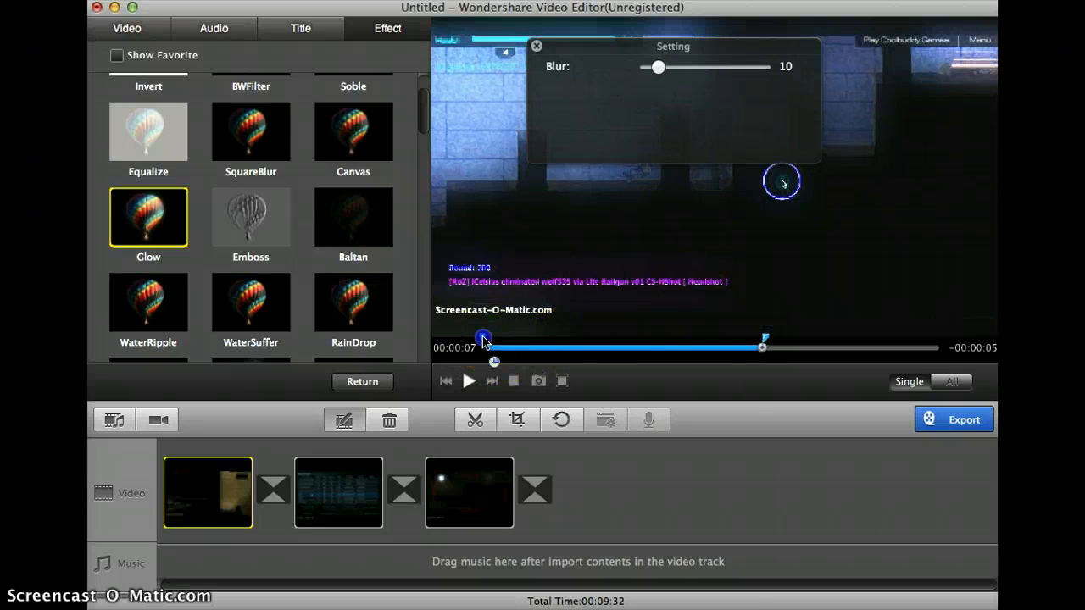
drag(483, 340, 727, 340)
- Preview the Glow effect together with the title, and reopen the effect's settings at 00:00:06
click(675, 347)
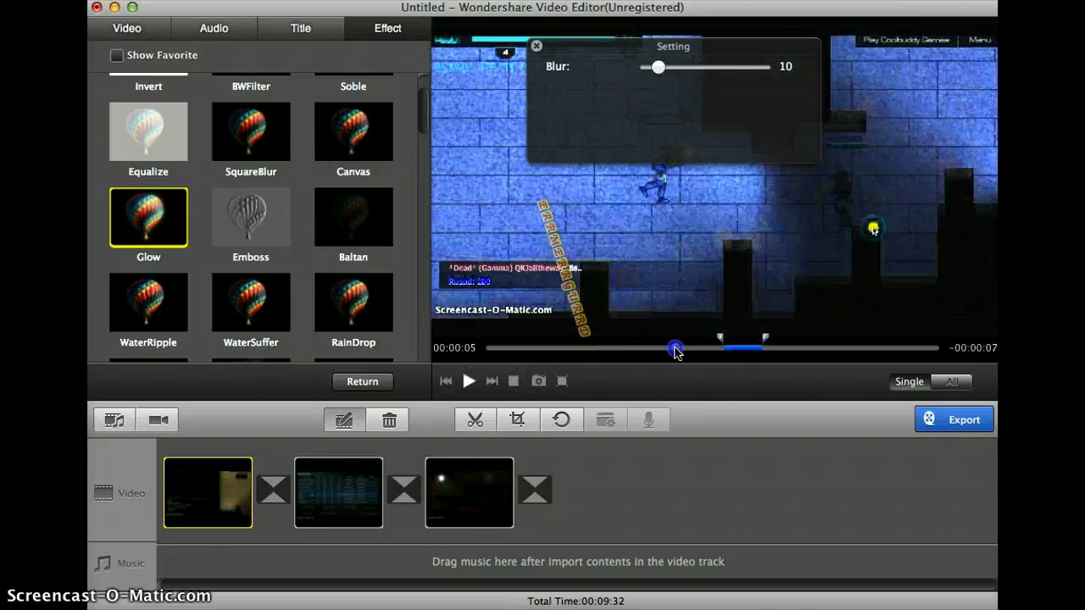
click(374, 407)
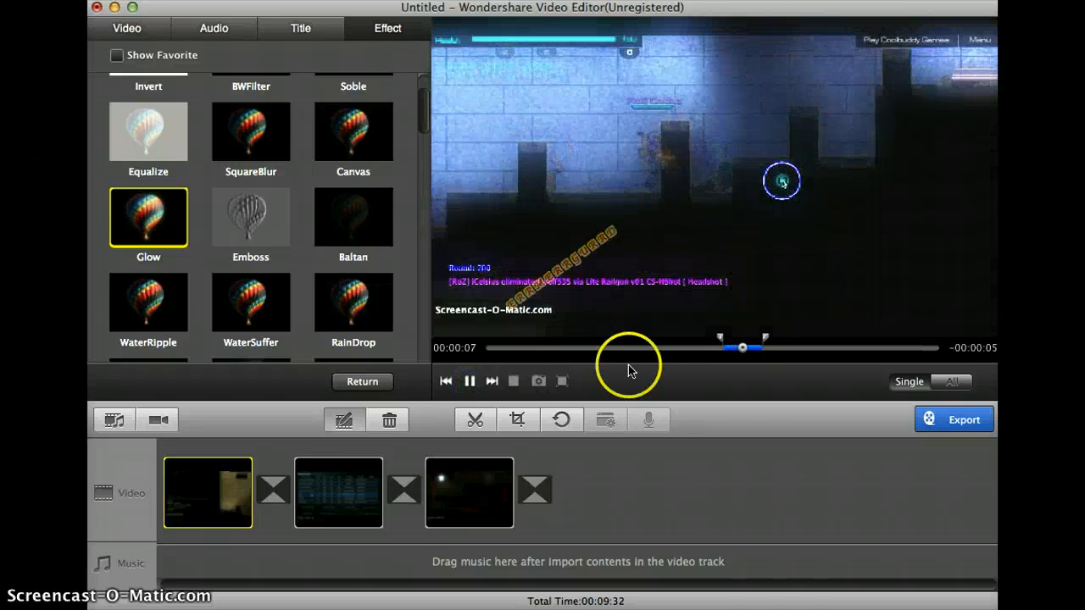
click(733, 348)
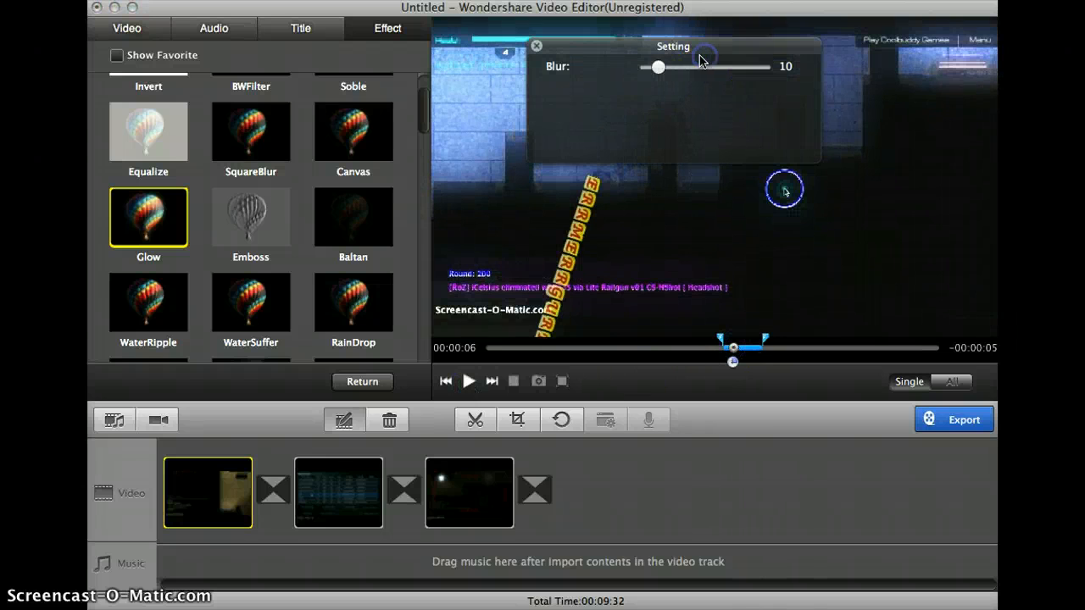
- Reduce the Glow effect's Blur to 4, move the effect to start at about 00:00:05, and play the clip across it
click(658, 70)
drag(650, 71, 644, 71)
mouse_move(718, 347)
mouse_down()
mouse_move(686, 340)
mouse_move(692, 349)
mouse_up()
click(659, 349)
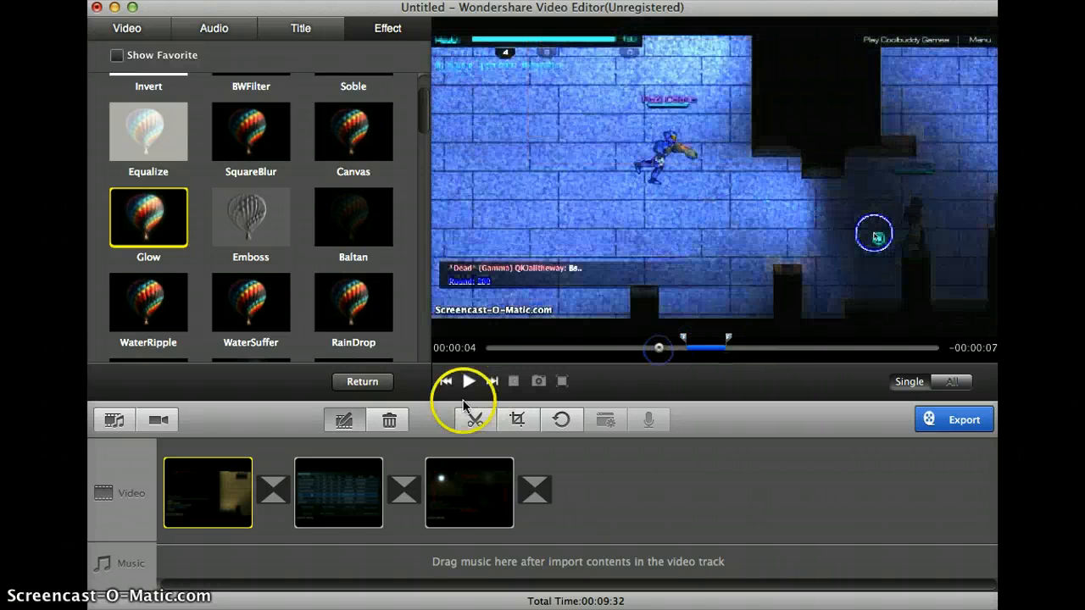
click(467, 382)
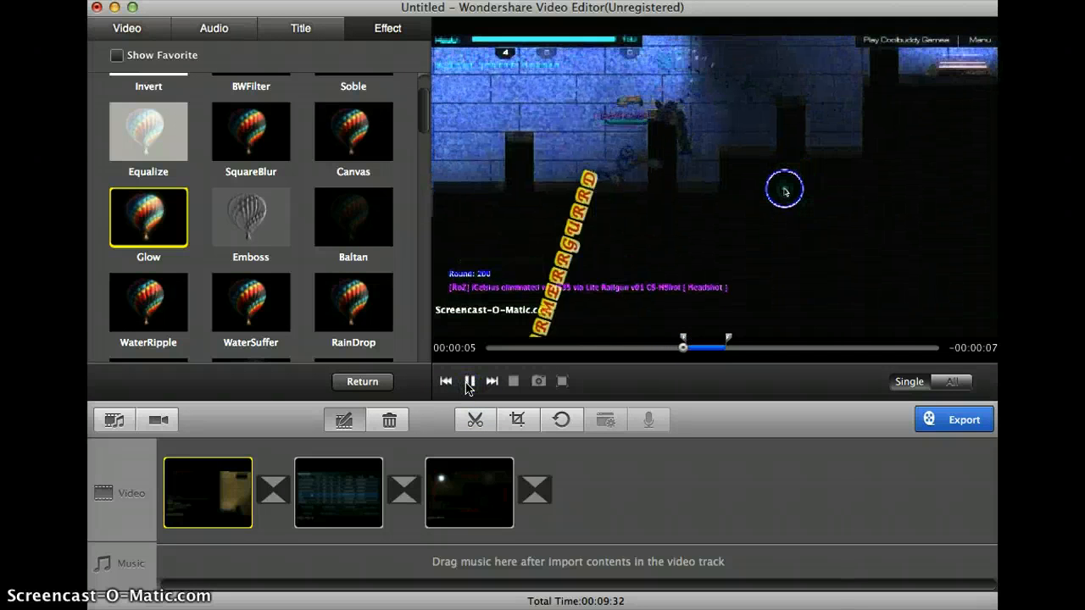
click(469, 383)
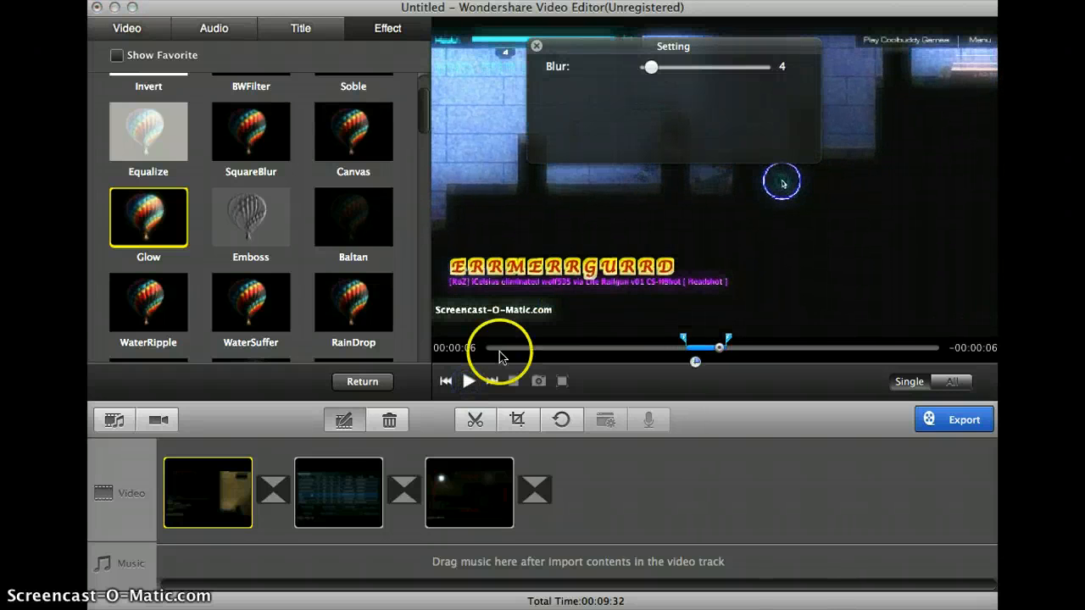
- Replace the Glow effect with HueShift at a Hue of 78, and play the clip from 00:00:04 to preview it
scroll(357, 293, down, 6)
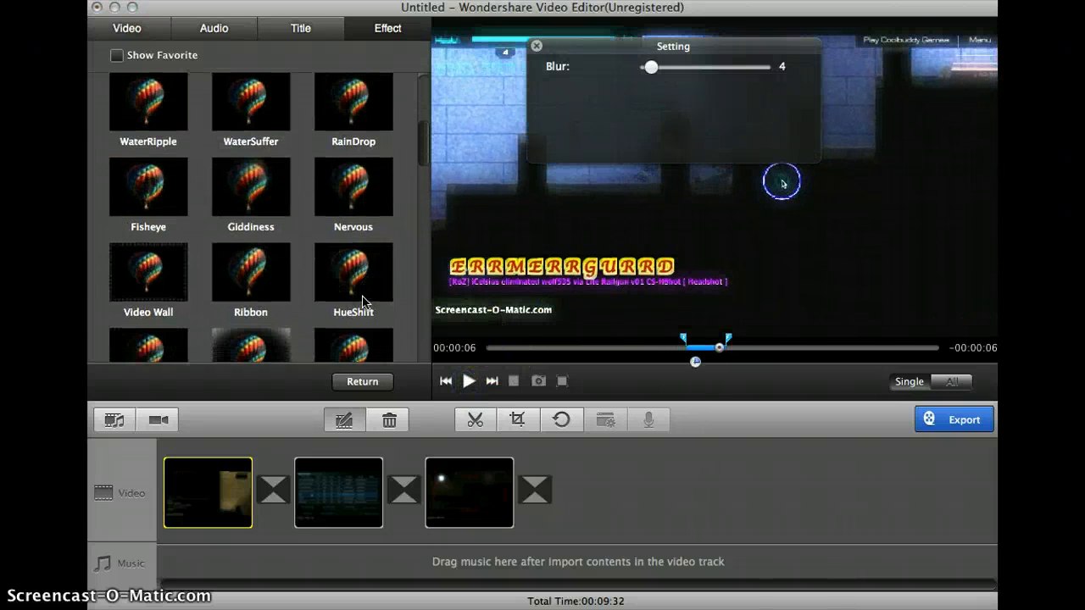
click(721, 313)
click(703, 349)
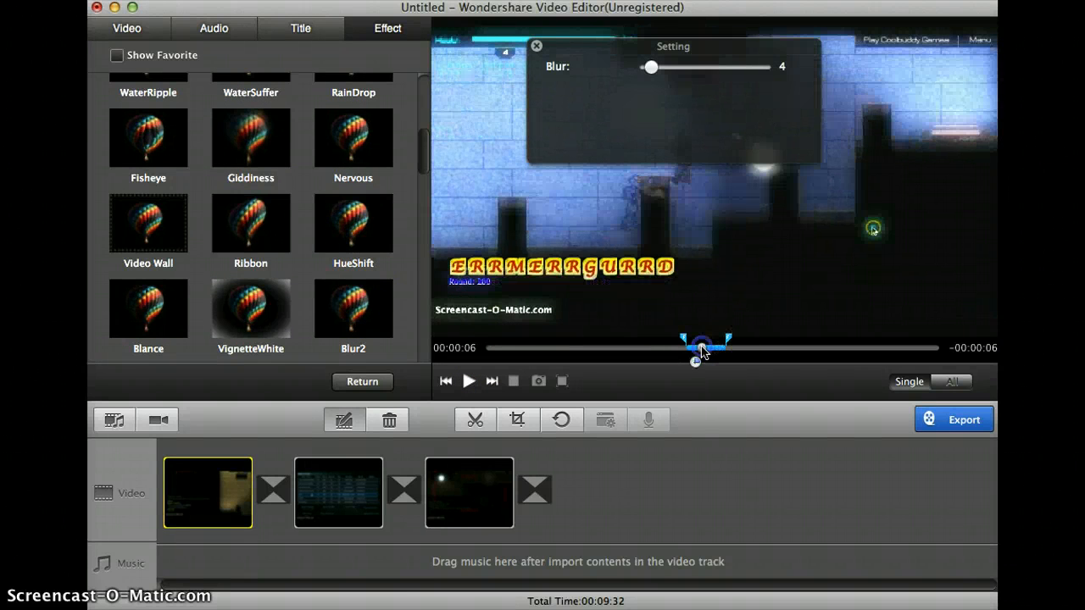
click(378, 231)
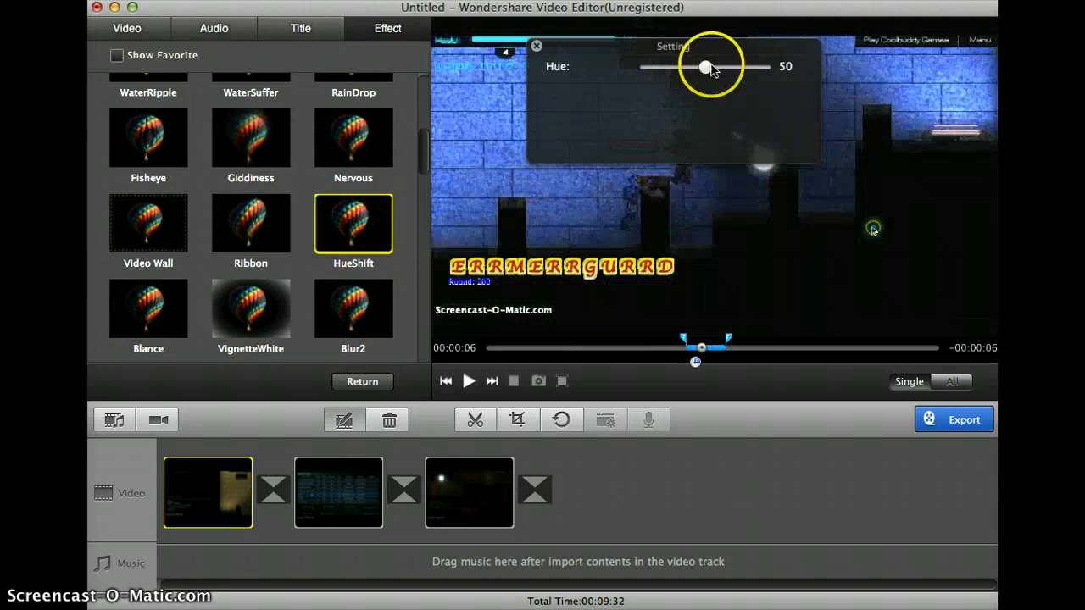
drag(711, 69, 737, 68)
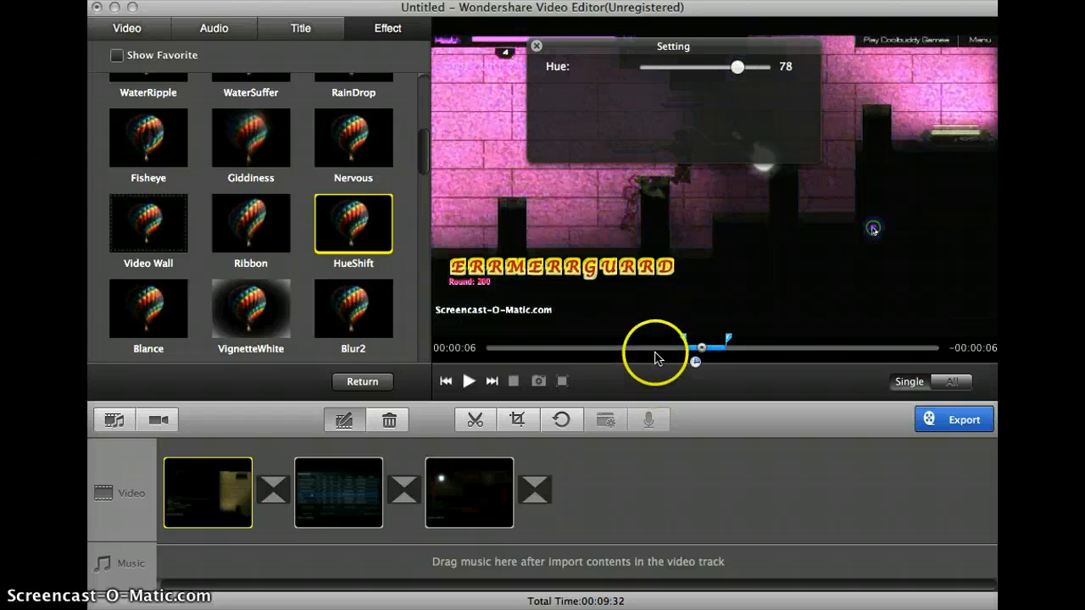
click(655, 356)
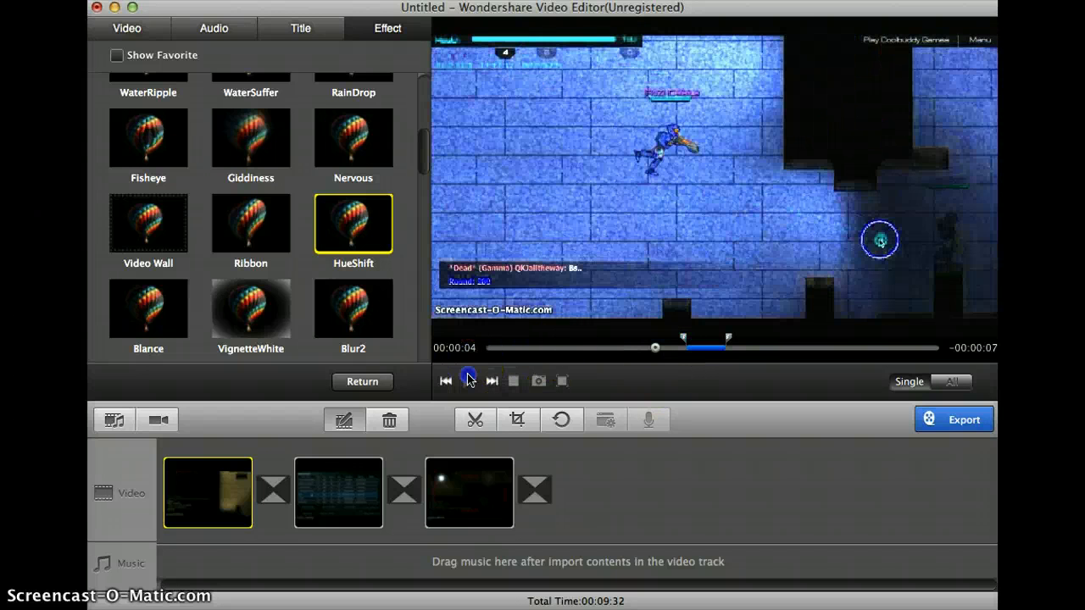
click(469, 381)
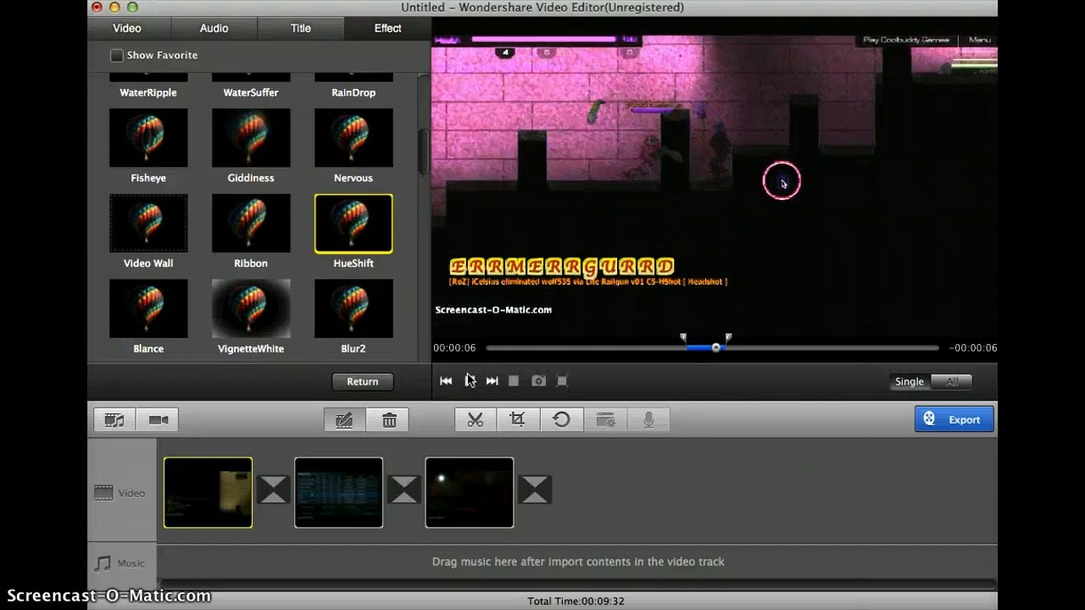
- Delete the HueShift effect and apply Baltan to the first clip, running from about 00:00:05 to 00:00:06
click(716, 349)
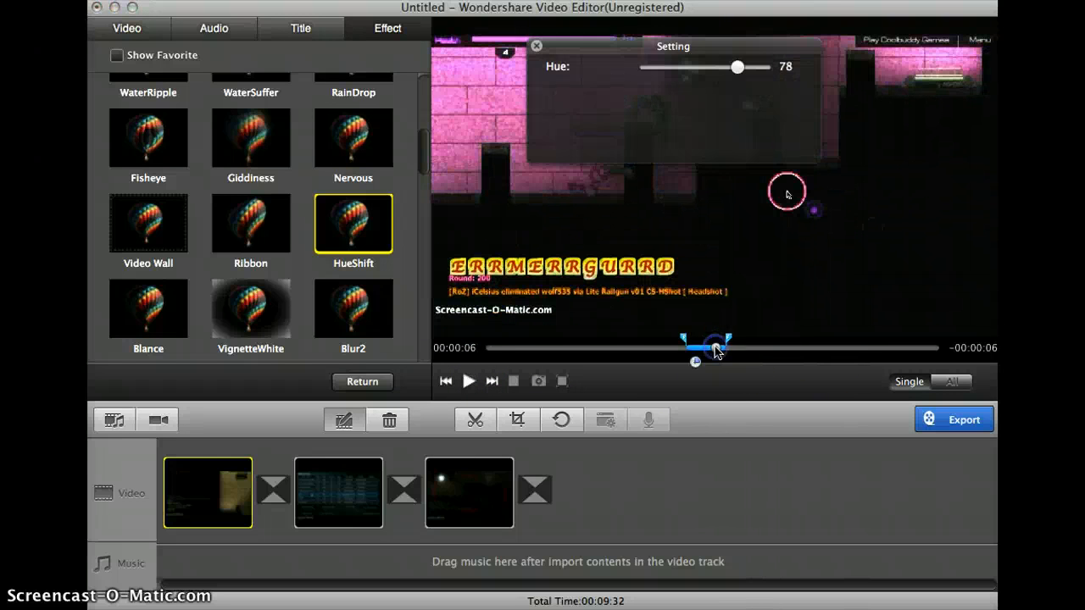
key(Delete)
scroll(310, 250, up, 5)
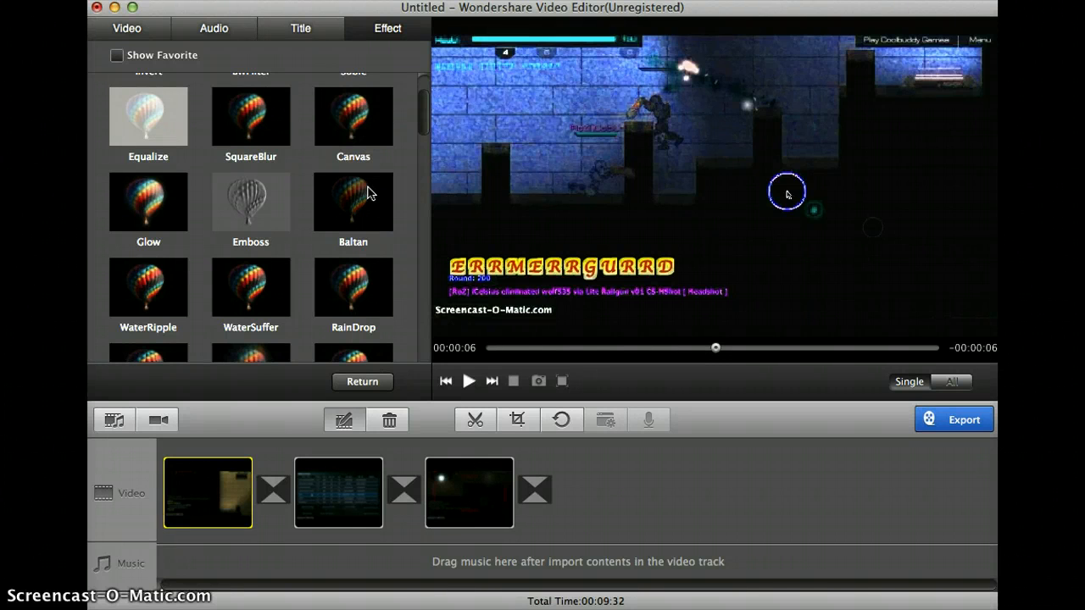
click(368, 193)
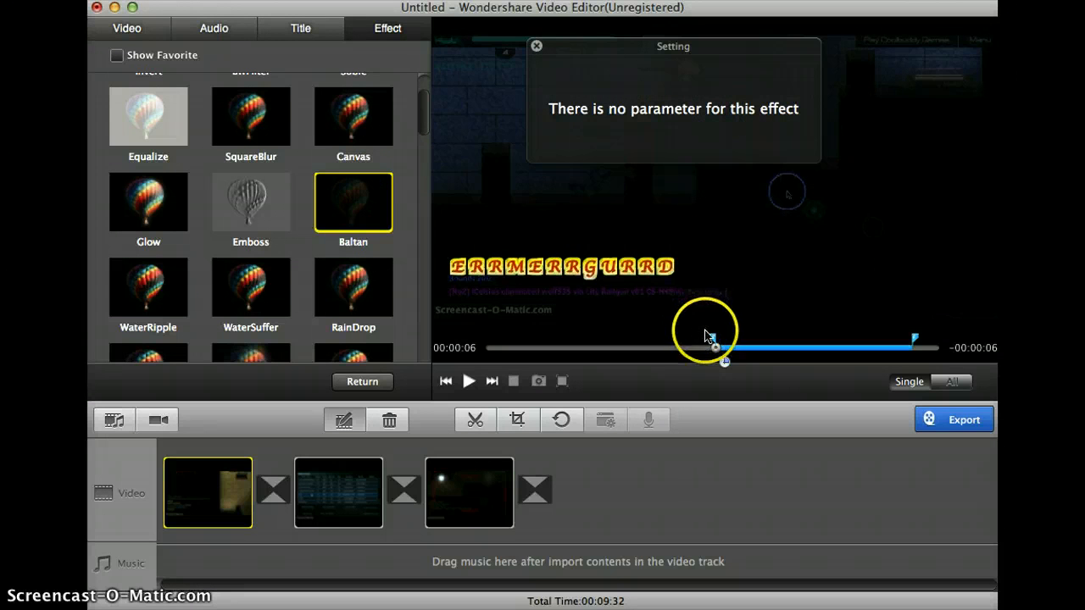
click(699, 343)
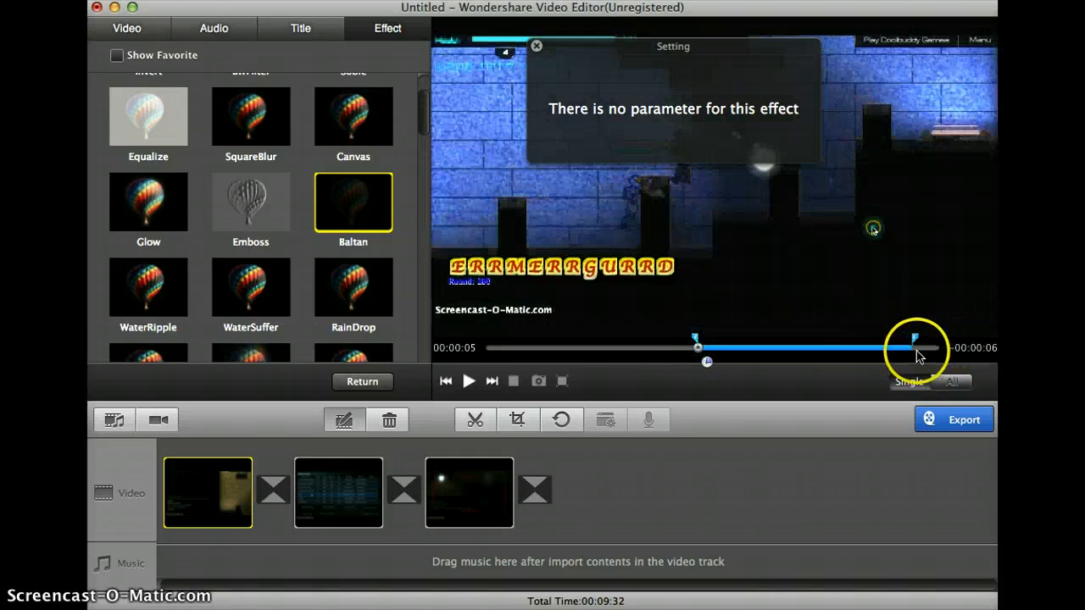
drag(913, 341, 716, 355)
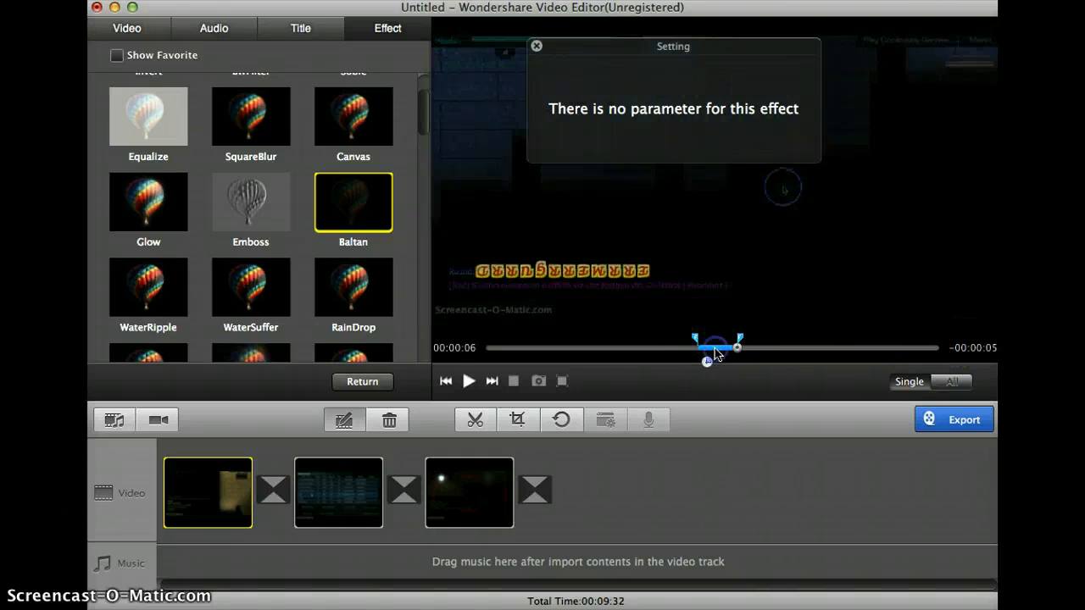
- Preview the Baltan effect, extend its start earlier so it leads into the title, and play the clip across it again
click(664, 349)
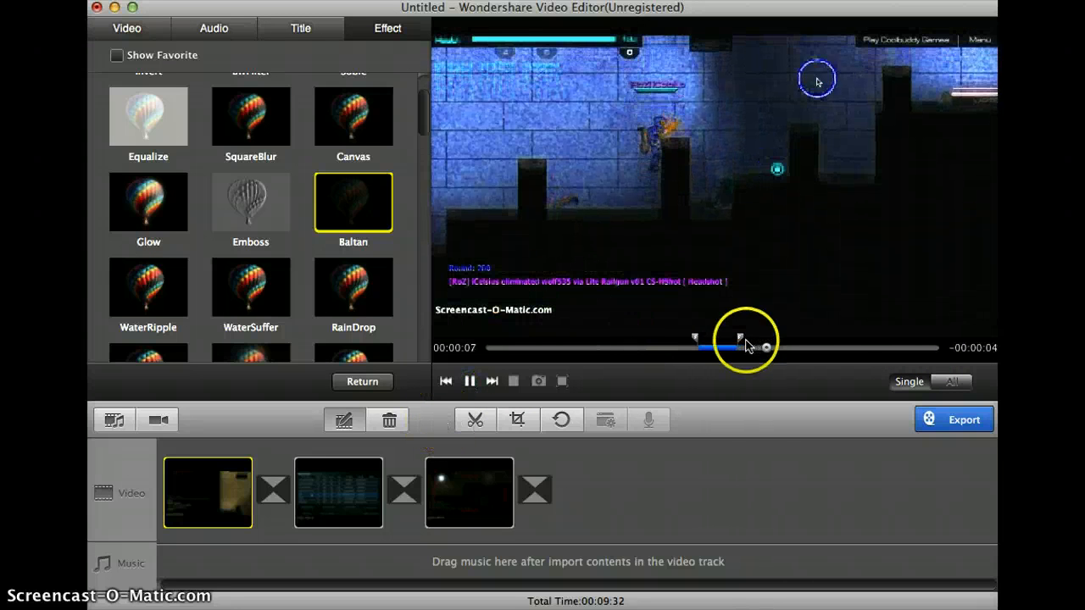
drag(692, 339, 665, 343)
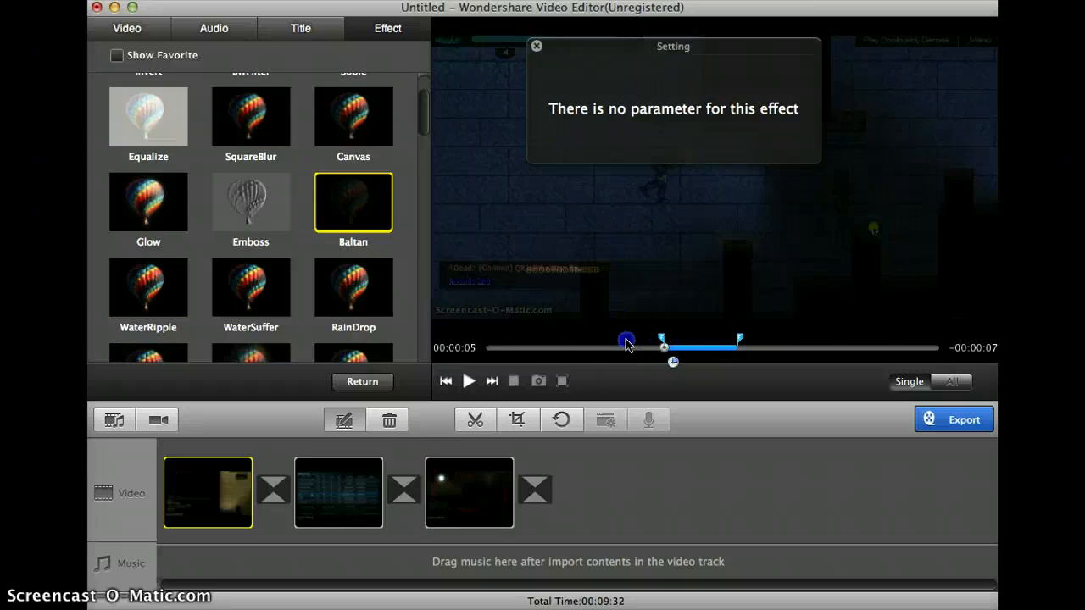
click(470, 381)
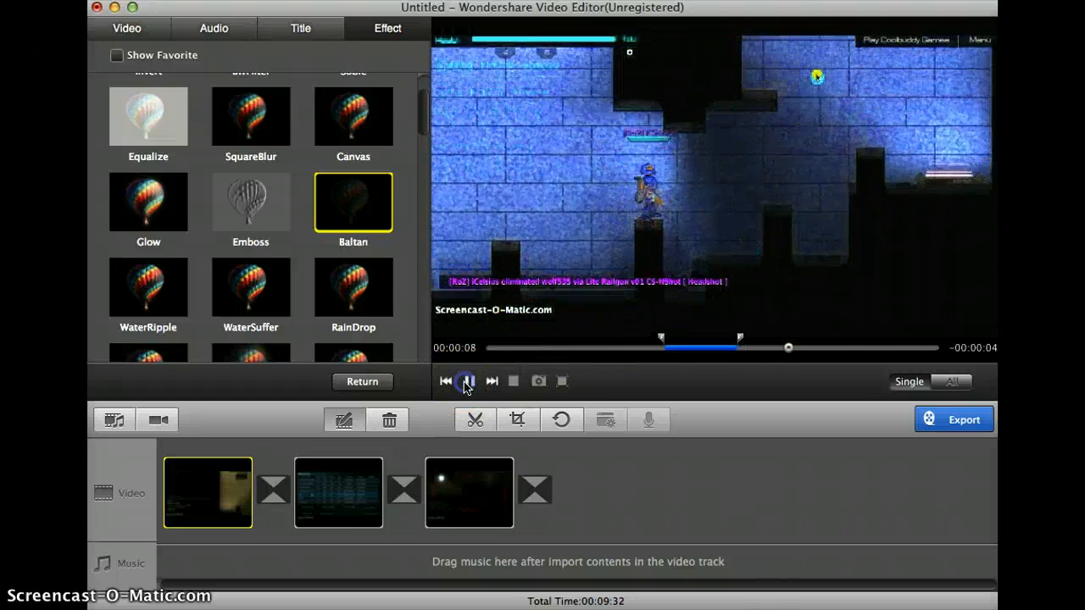
click(467, 383)
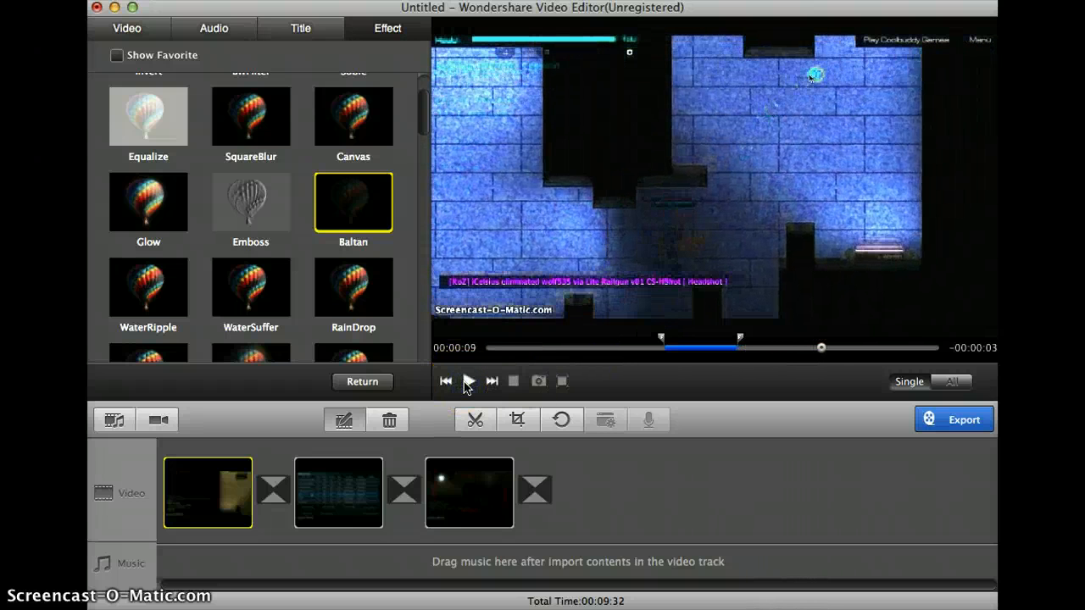
- Select the first clip, scrub it to about 00:00:07, and open its effects for editing
click(291, 431)
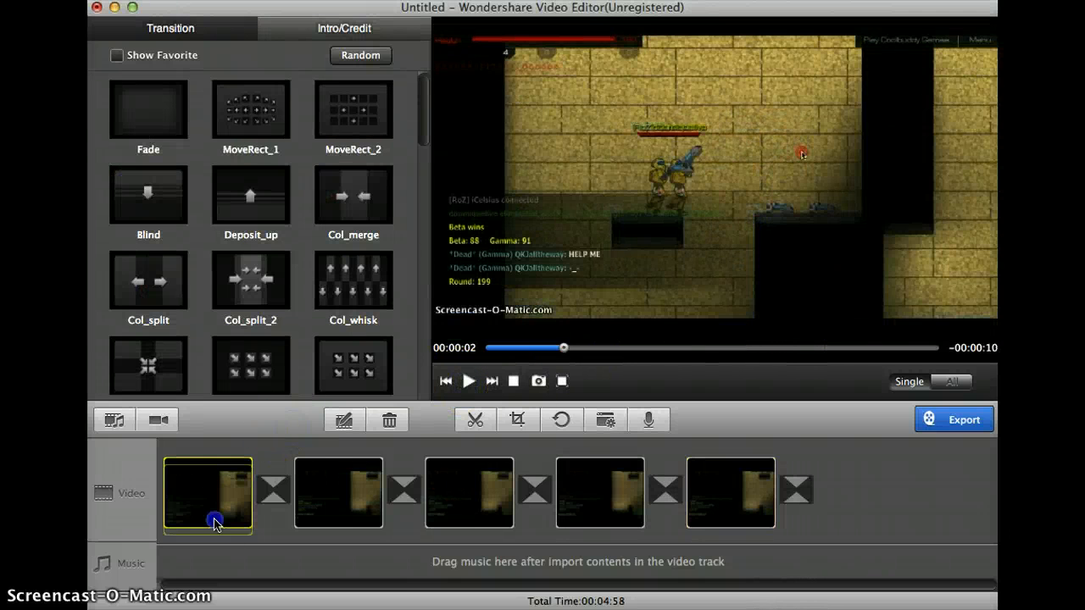
click(215, 519)
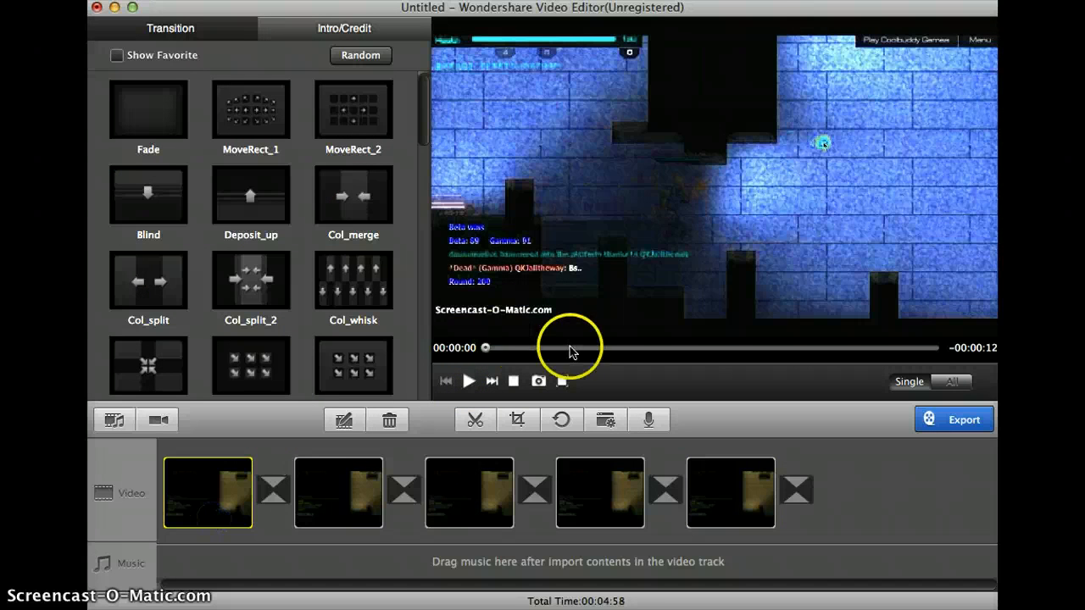
drag(570, 350, 755, 351)
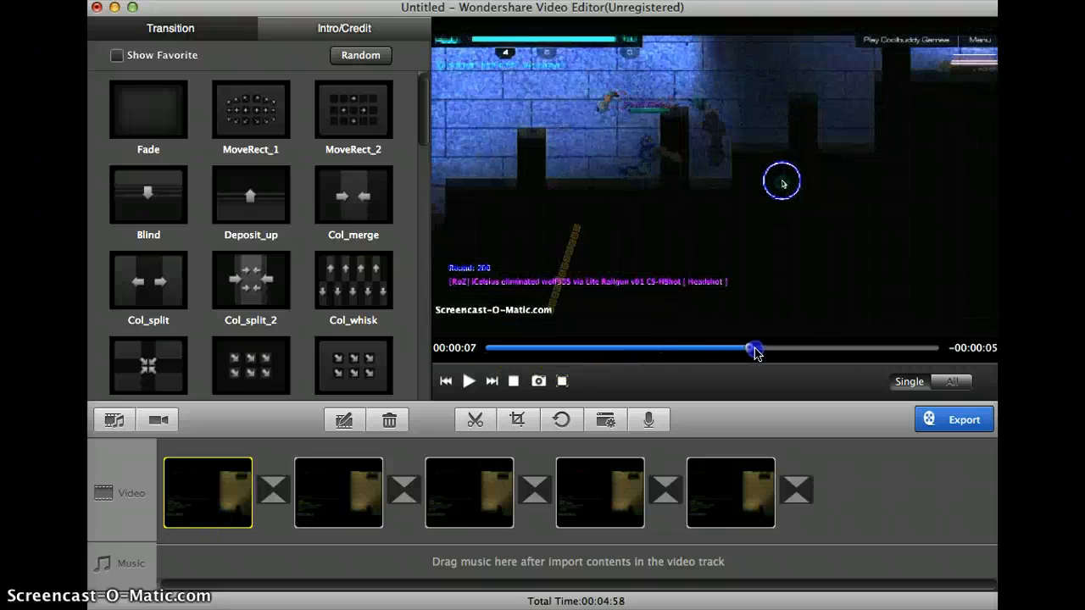
click(343, 419)
click(383, 56)
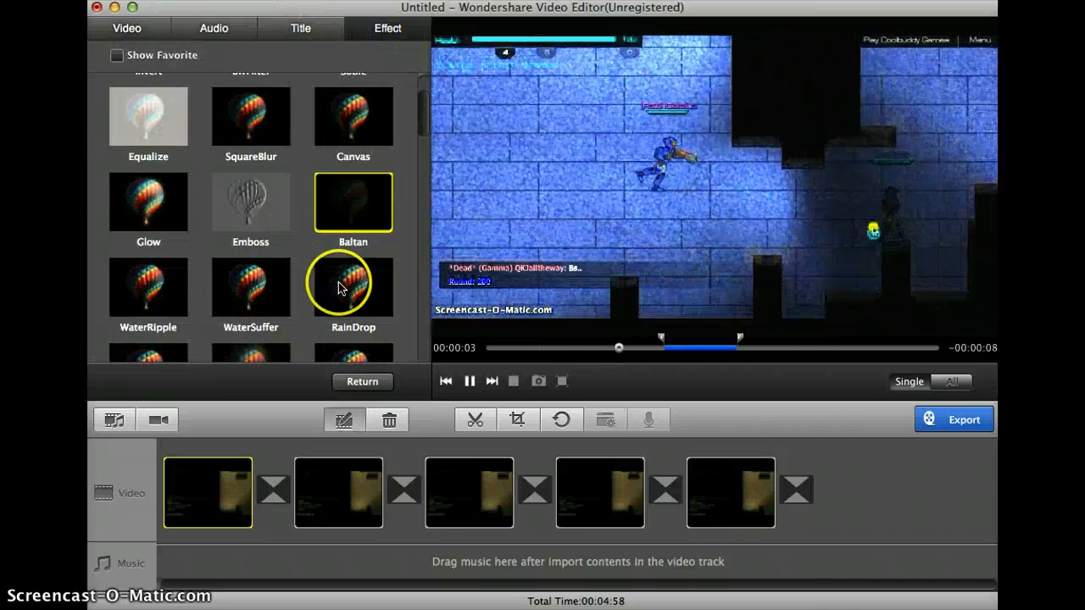
- Apply the Giddiness effect with PhaseIncrement and ZoomRate at 100, and play the first clip across the effect
scroll(416, 266, down, 5)
scroll(273, 175, up, 2)
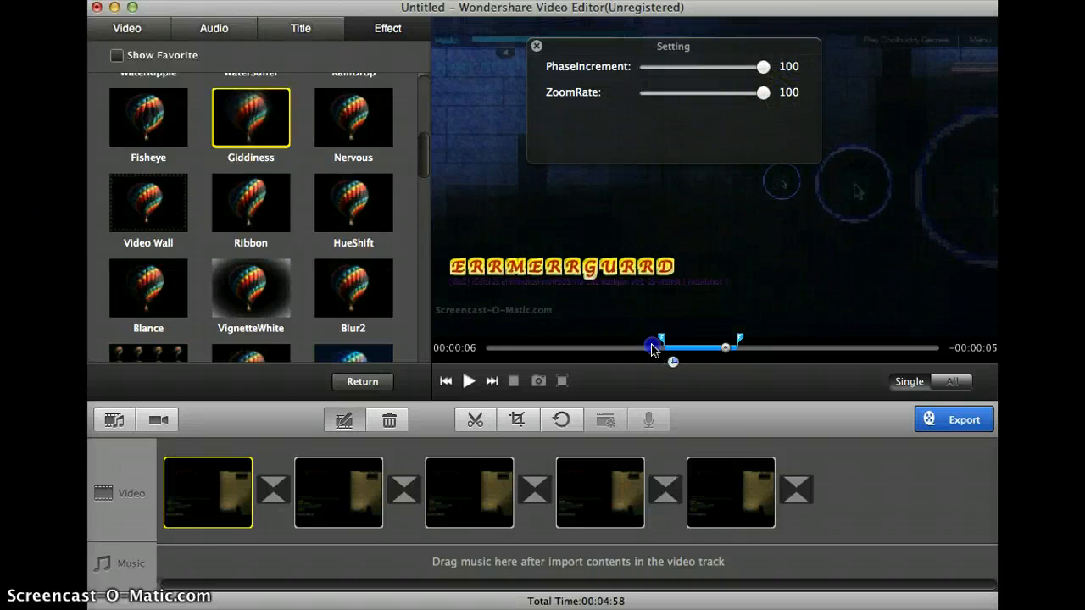
drag(652, 350, 642, 348)
click(471, 383)
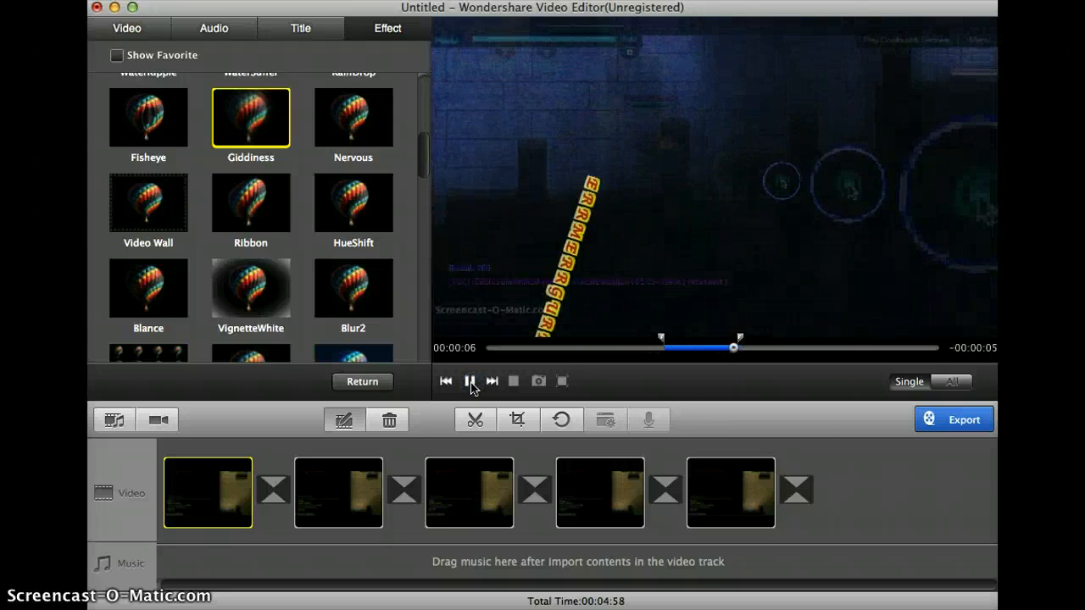
click(470, 387)
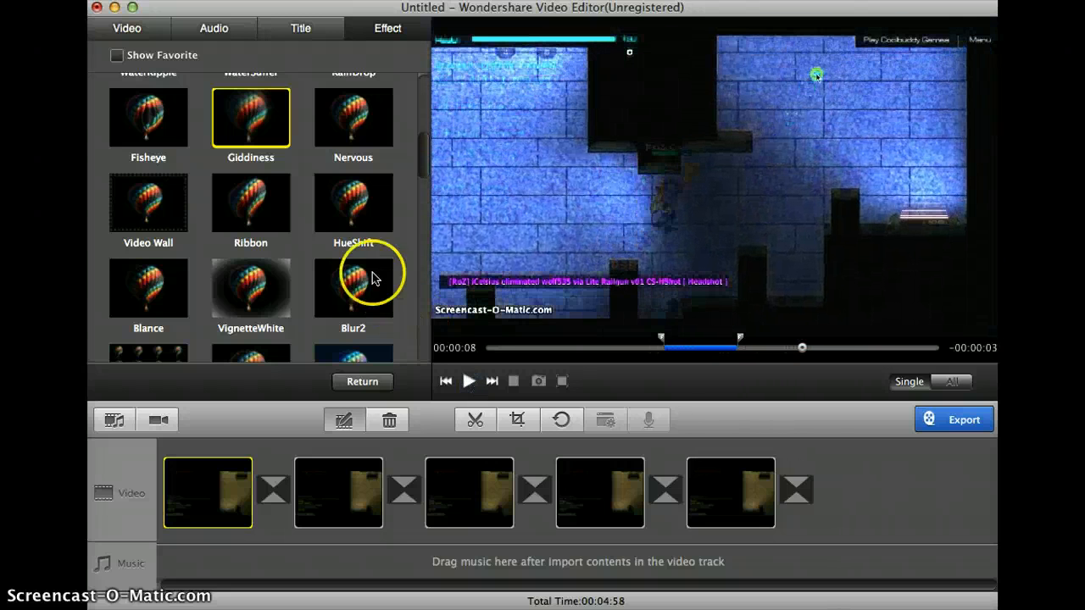
- Trim the second clip to a section about 5 seconds long that ends at 00:00:25
click(330, 472)
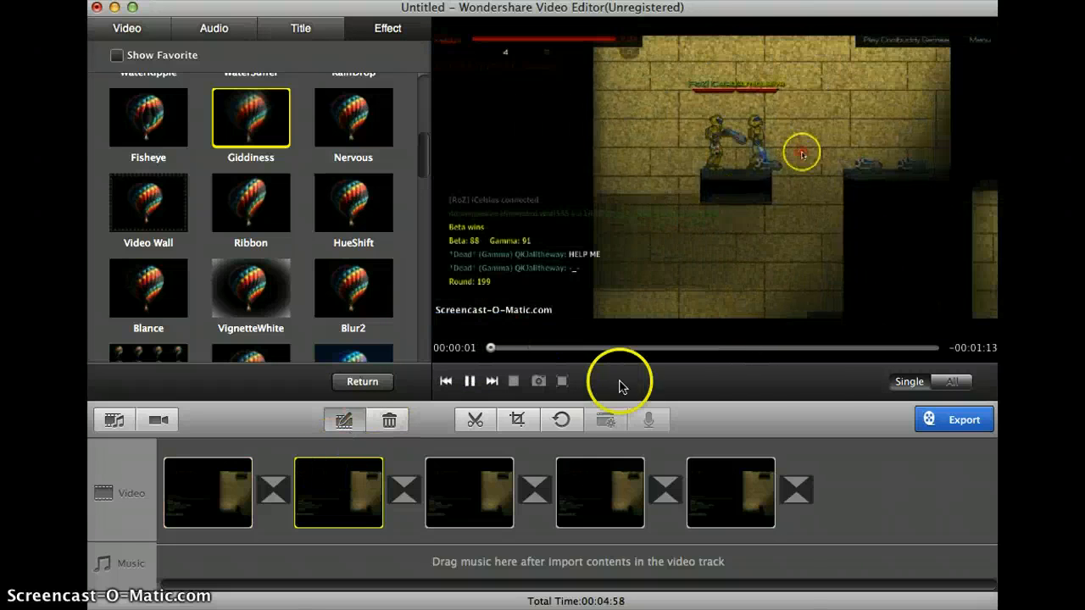
click(474, 420)
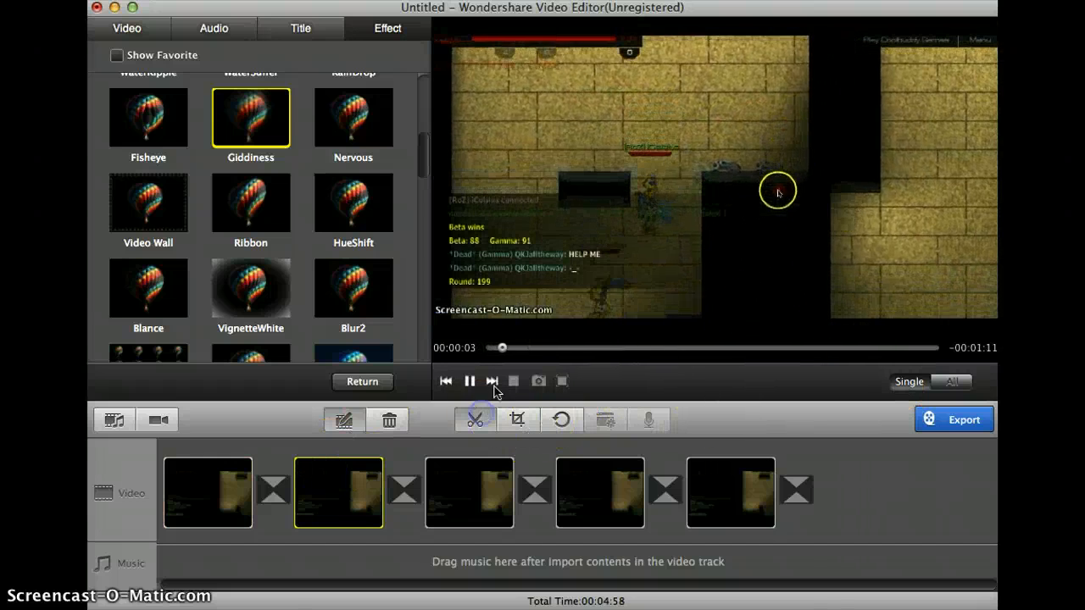
click(703, 312)
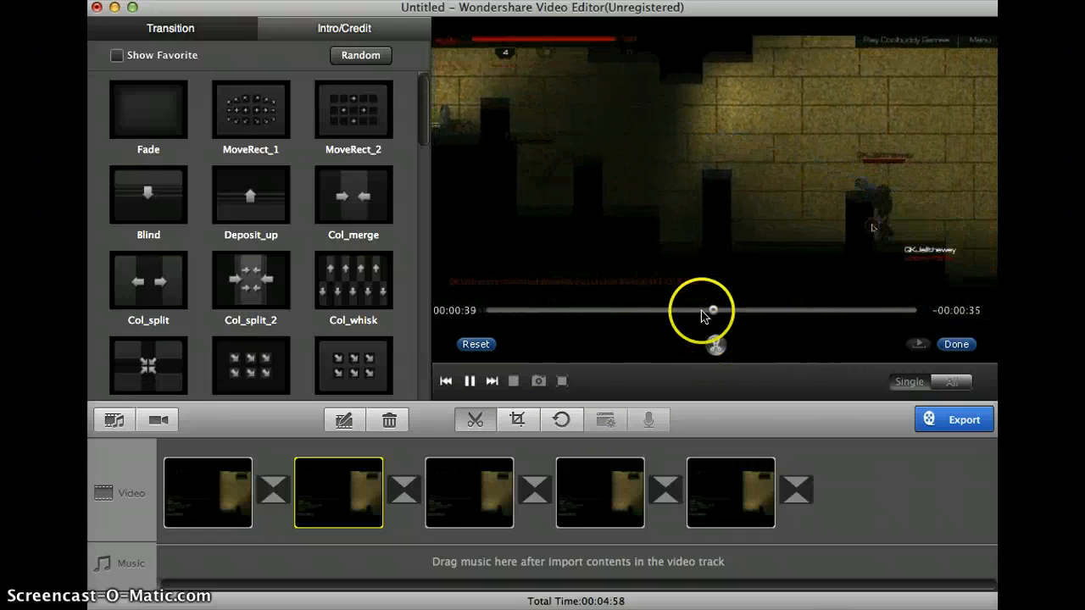
click(660, 312)
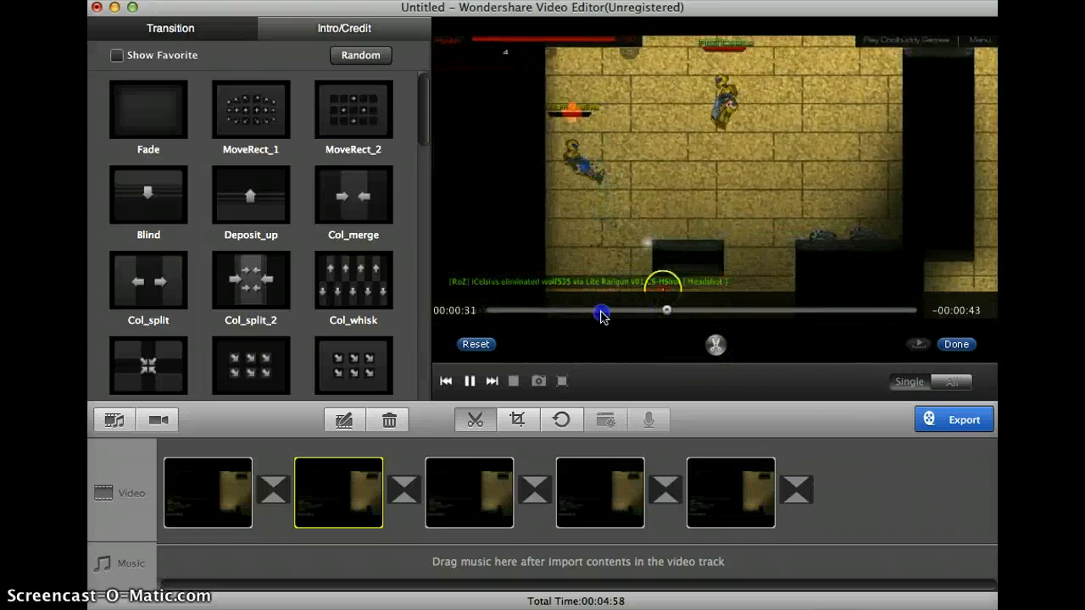
click(601, 310)
click(625, 314)
click(623, 312)
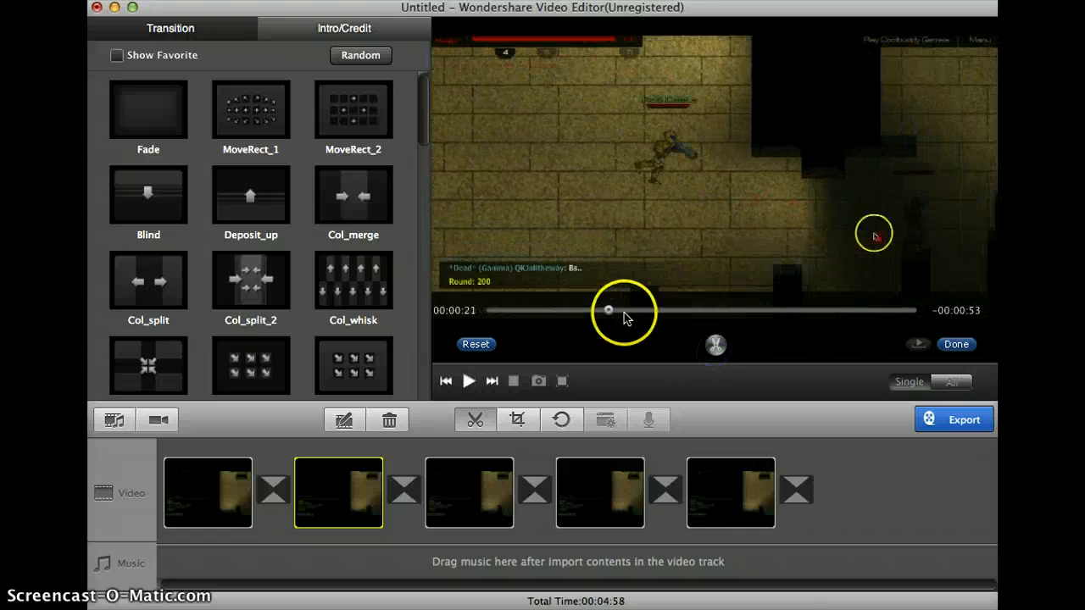
drag(598, 305, 633, 307)
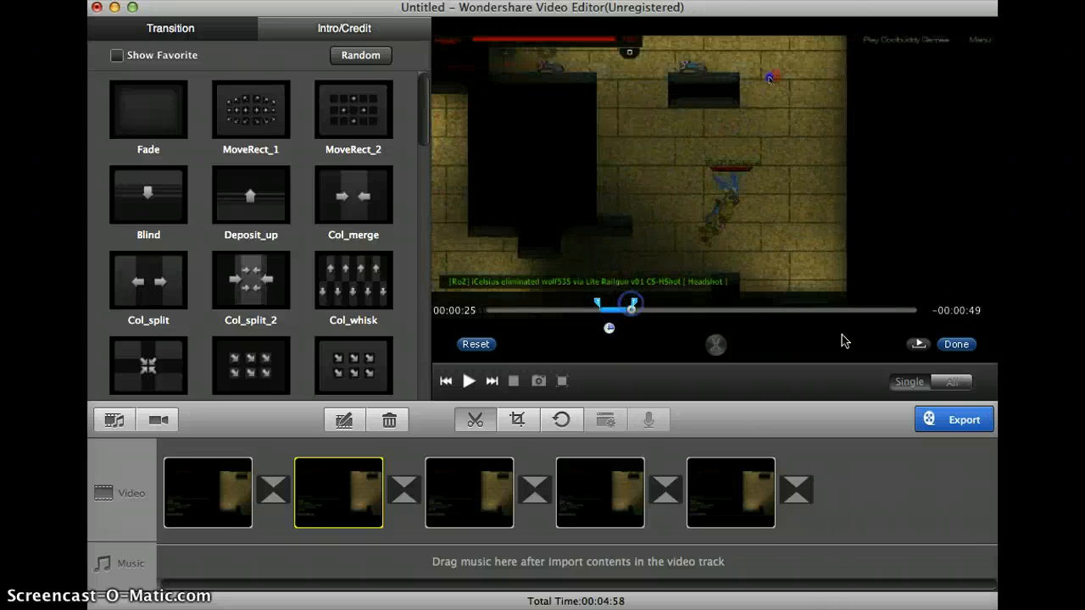
click(956, 344)
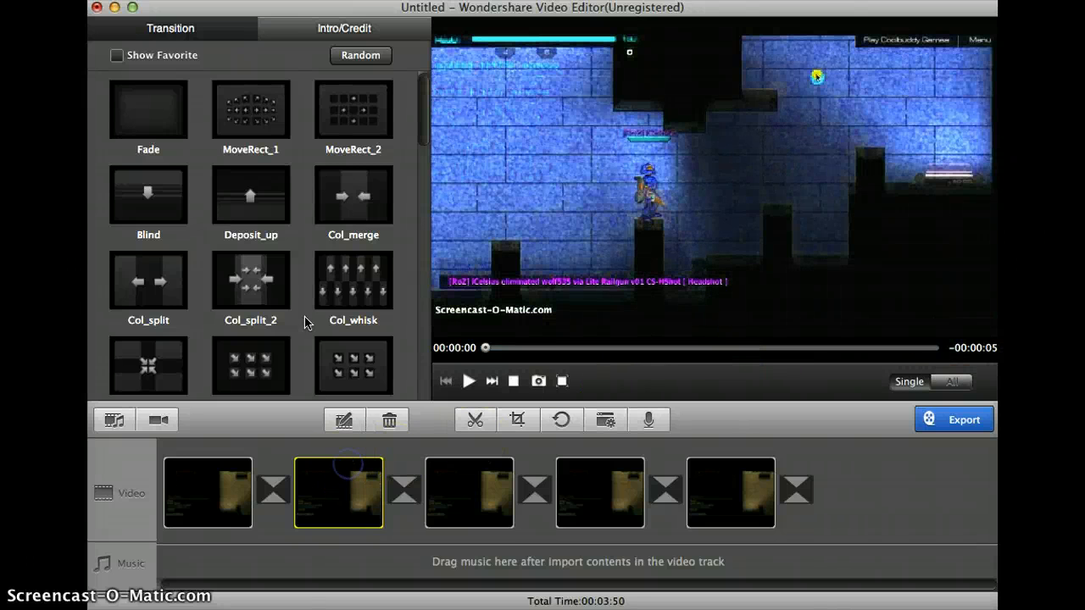
- Open the second clip for editing, preview it at speed 2, and set its speed to 0.5
click(343, 414)
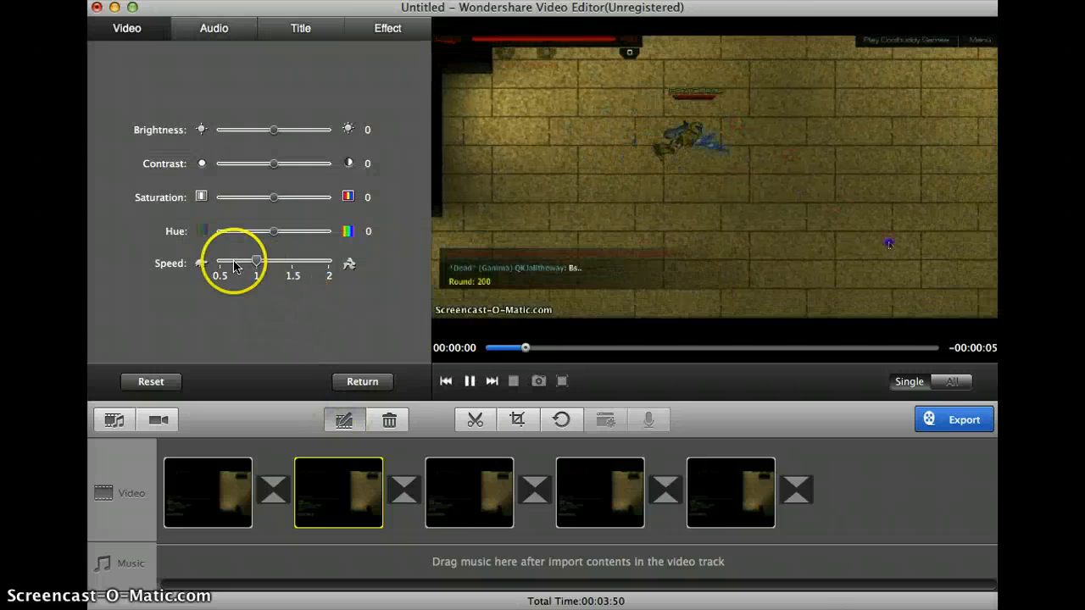
drag(236, 267, 329, 263)
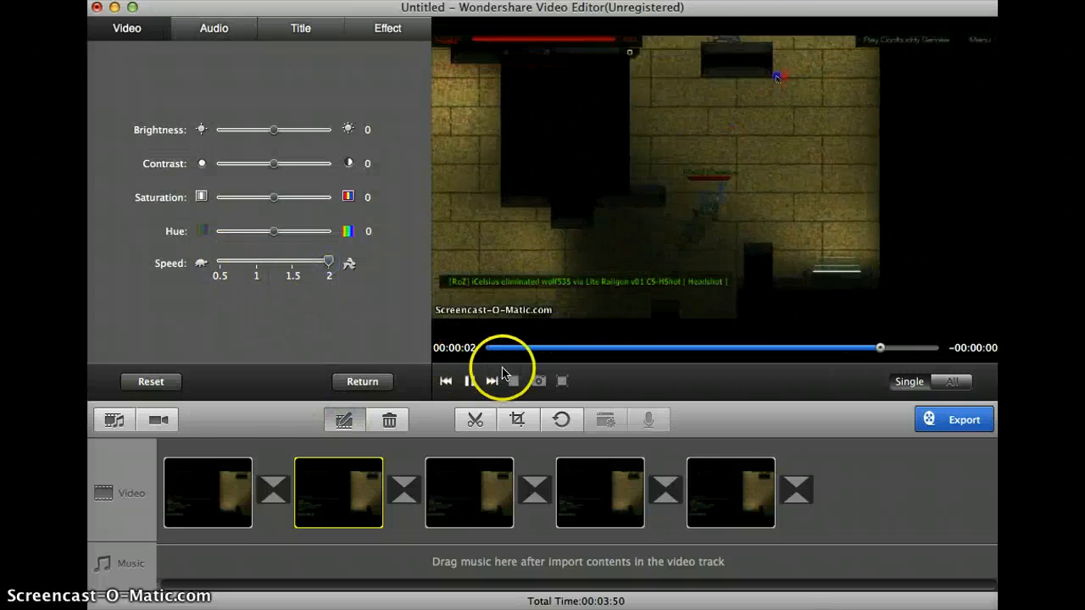
click(471, 380)
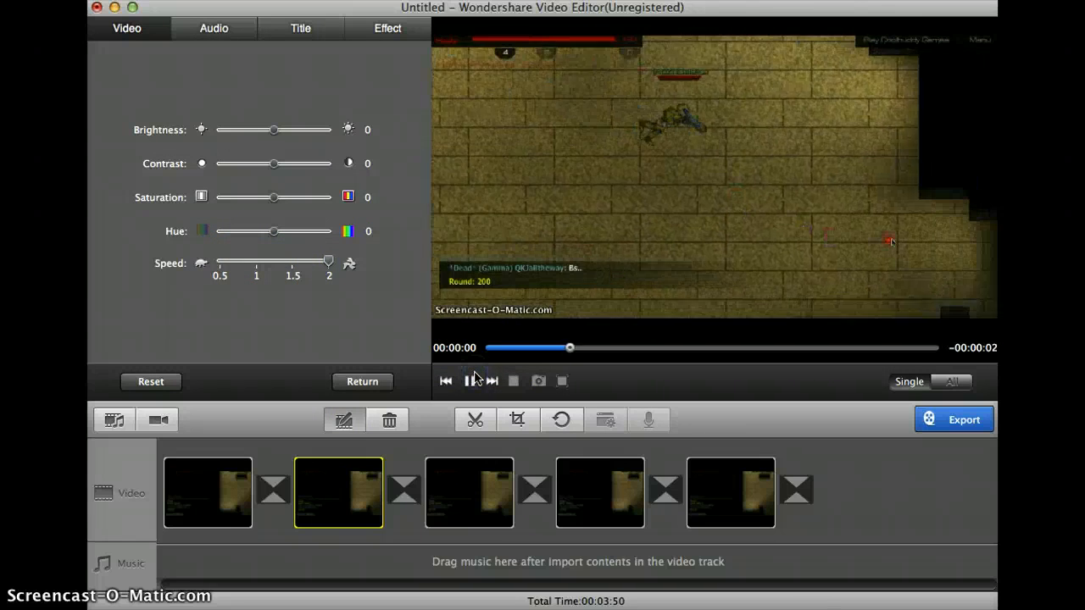
click(236, 264)
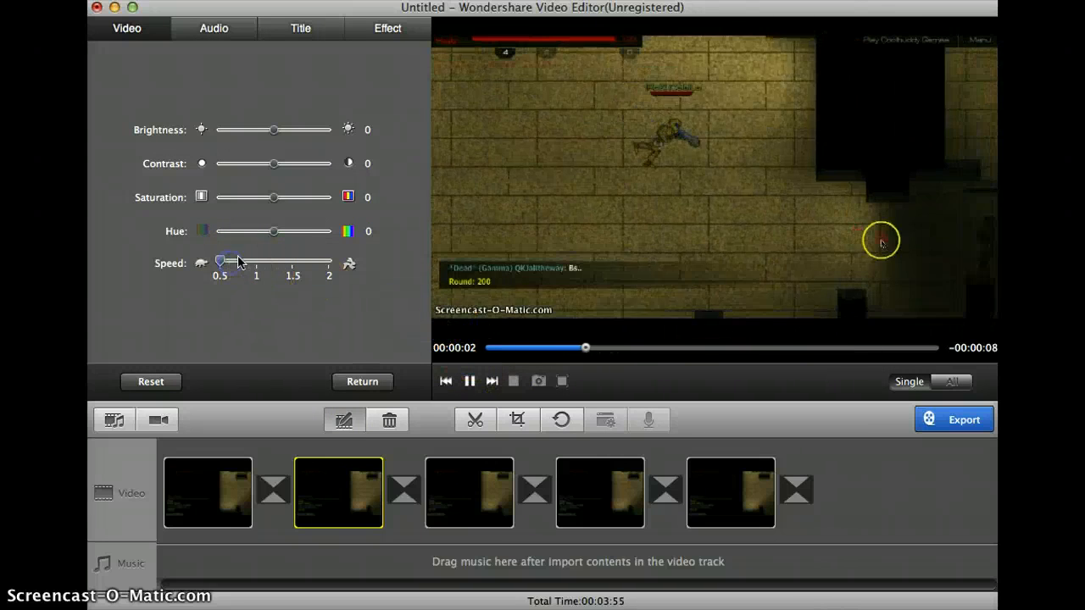
- Set the second clip's hue to 23, saturation to 100, contrast to -10 and brightness to -15, and preview it to 00:00:05
drag(272, 231, 289, 237)
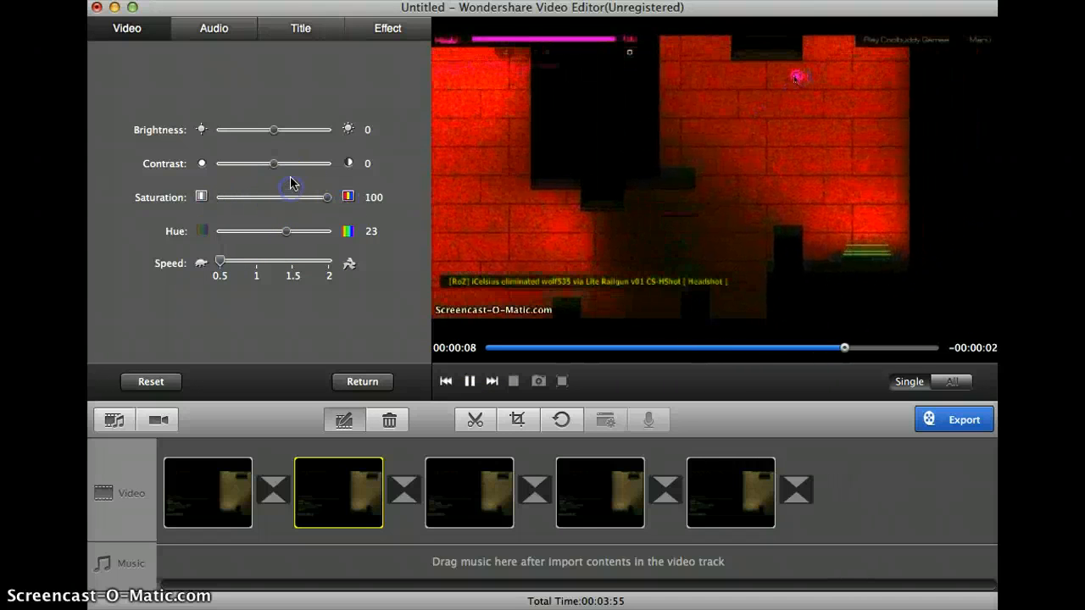
drag(293, 176, 269, 178)
drag(287, 133, 222, 135)
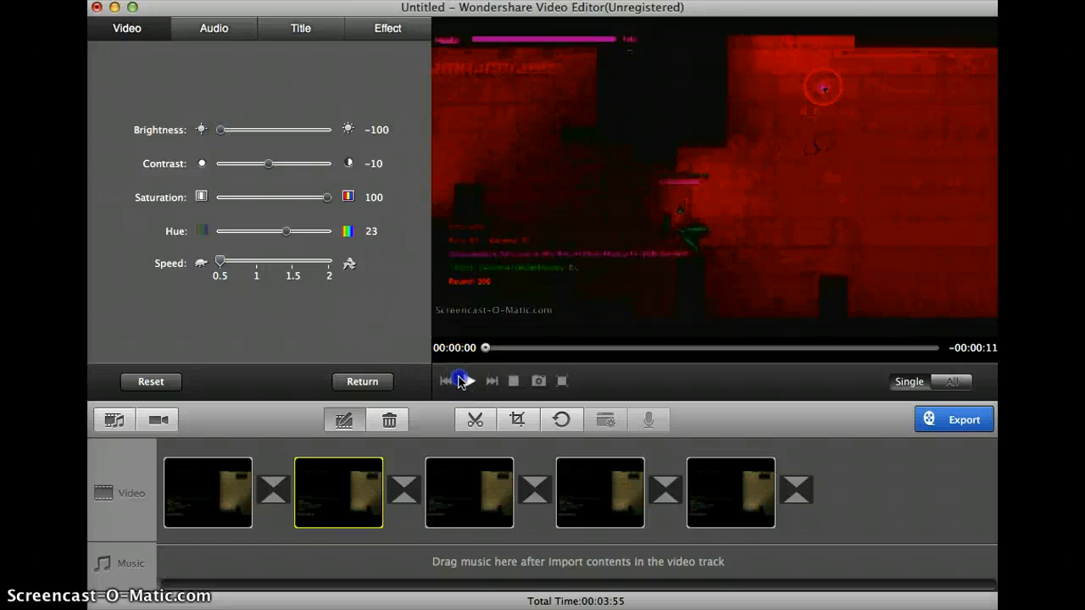
click(461, 381)
click(460, 381)
drag(293, 125, 265, 130)
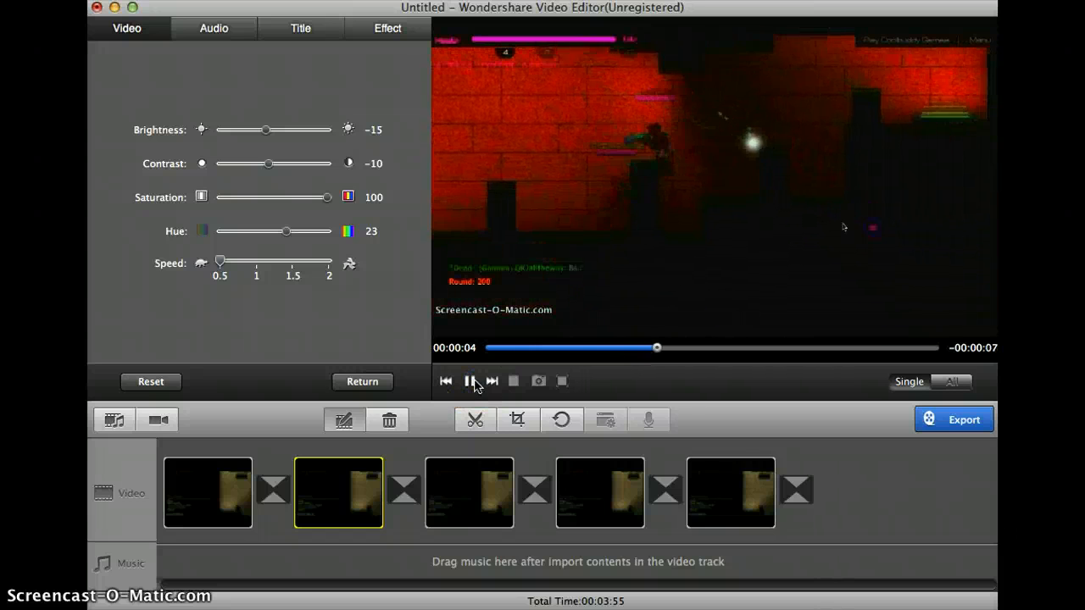
click(471, 383)
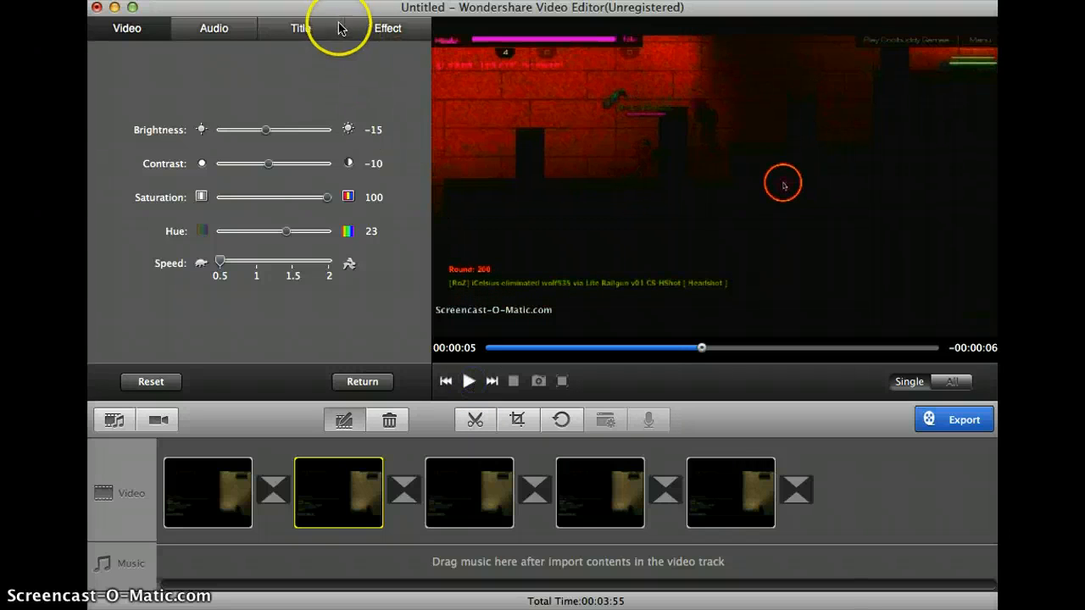
- Apply the Nervous effect with Mode enabled to the second clip from 00:00:01 to about 00:00:04, and play it
click(364, 31)
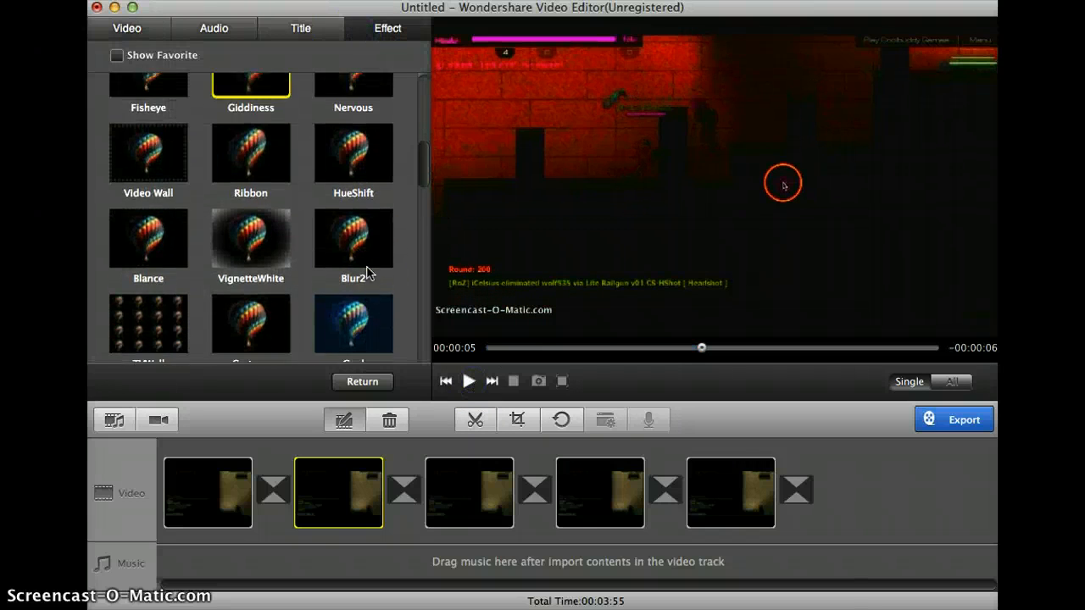
scroll(366, 270, up, 3)
click(368, 248)
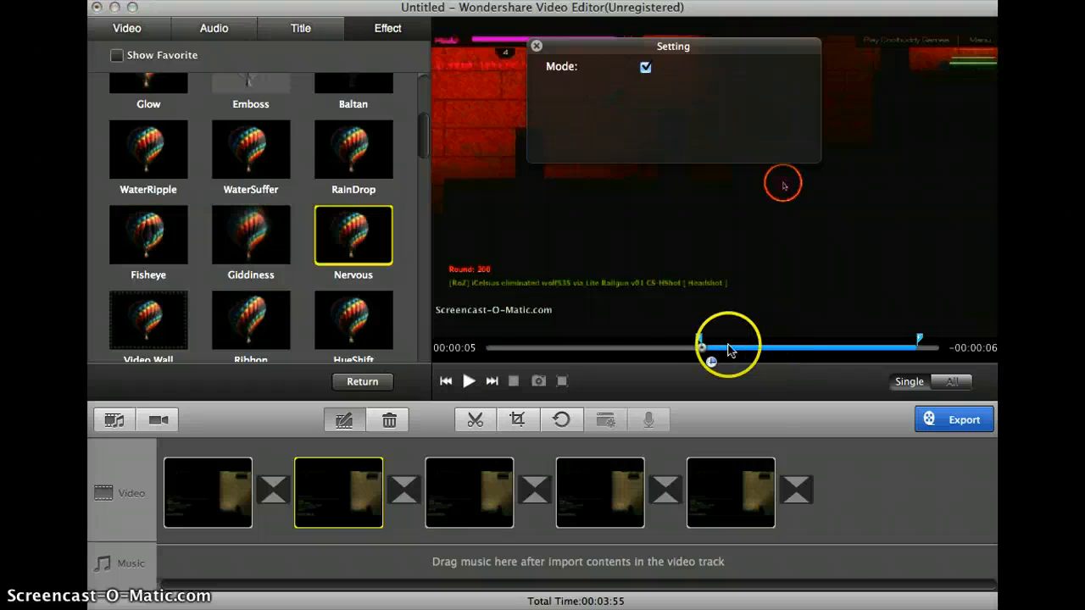
drag(702, 343, 543, 344)
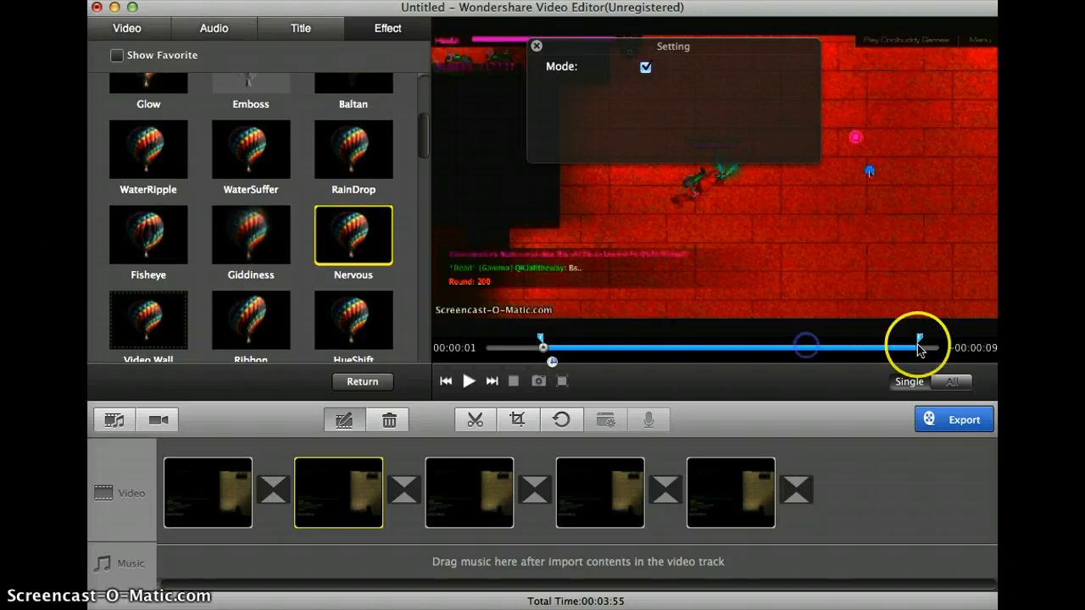
drag(868, 348, 670, 348)
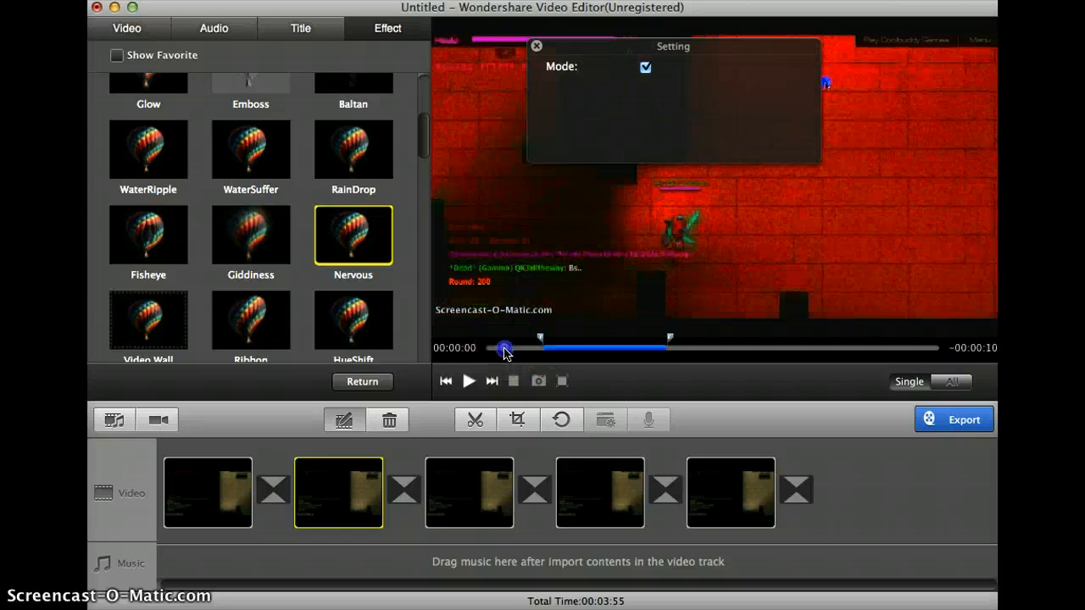
click(468, 381)
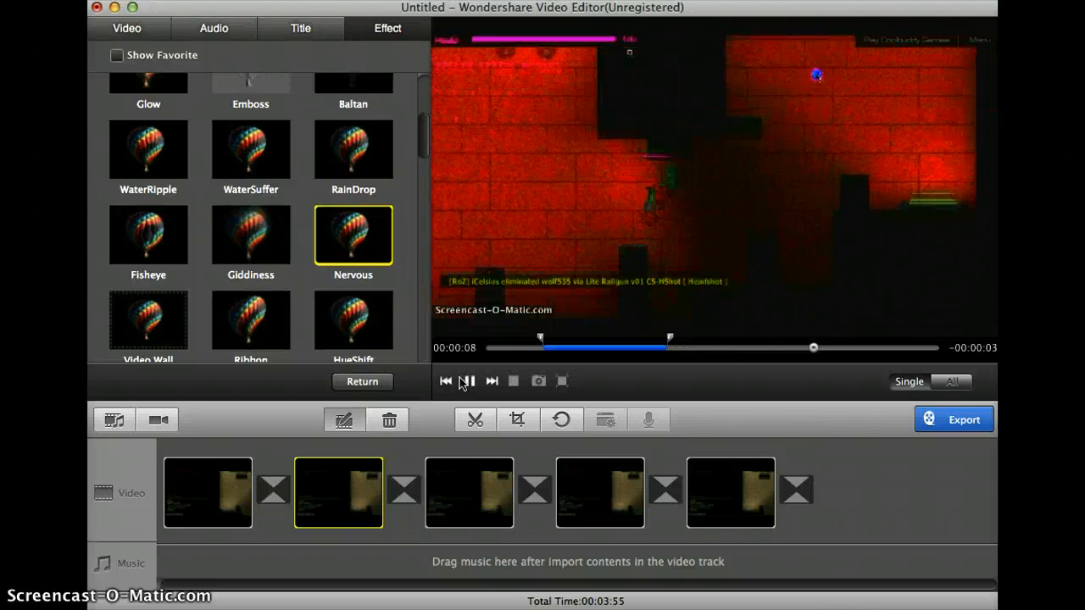
- Trim the third clip to the section from about 00:00:19 to 00:00:23
mouse_move(472, 482)
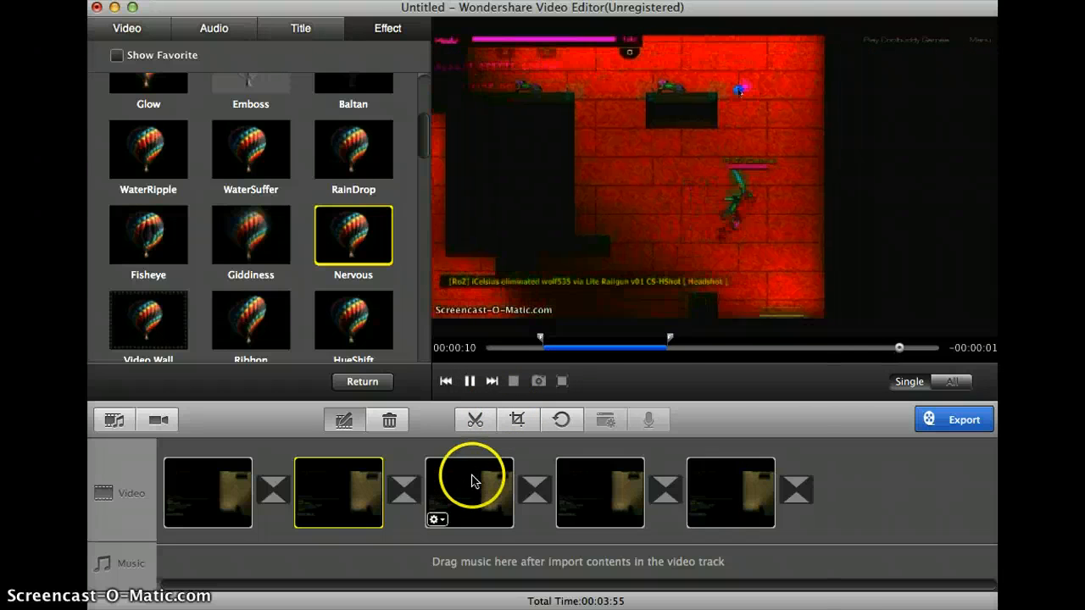
click(472, 482)
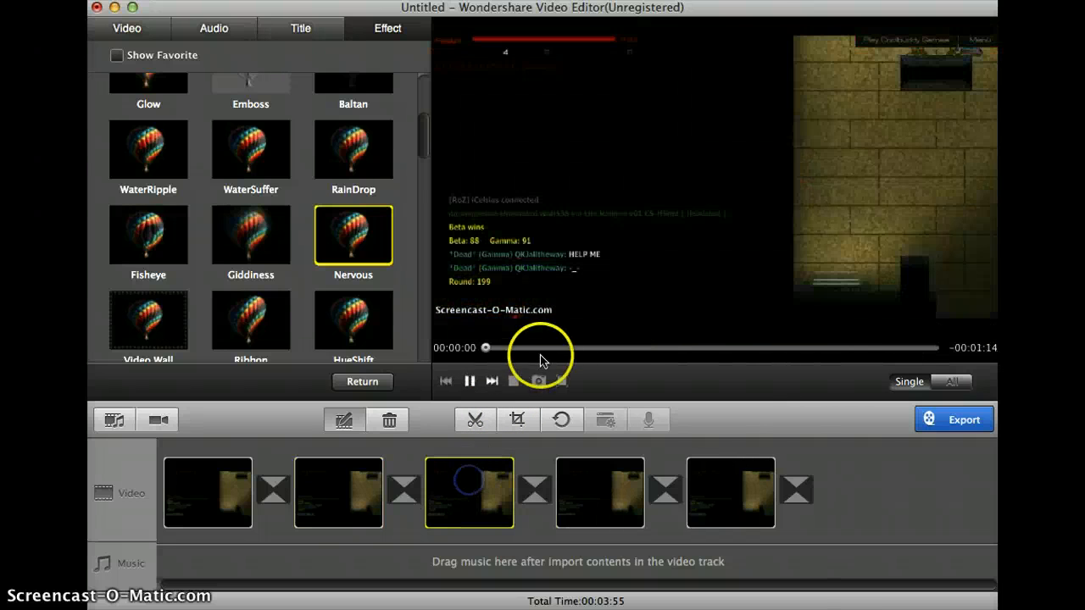
click(474, 420)
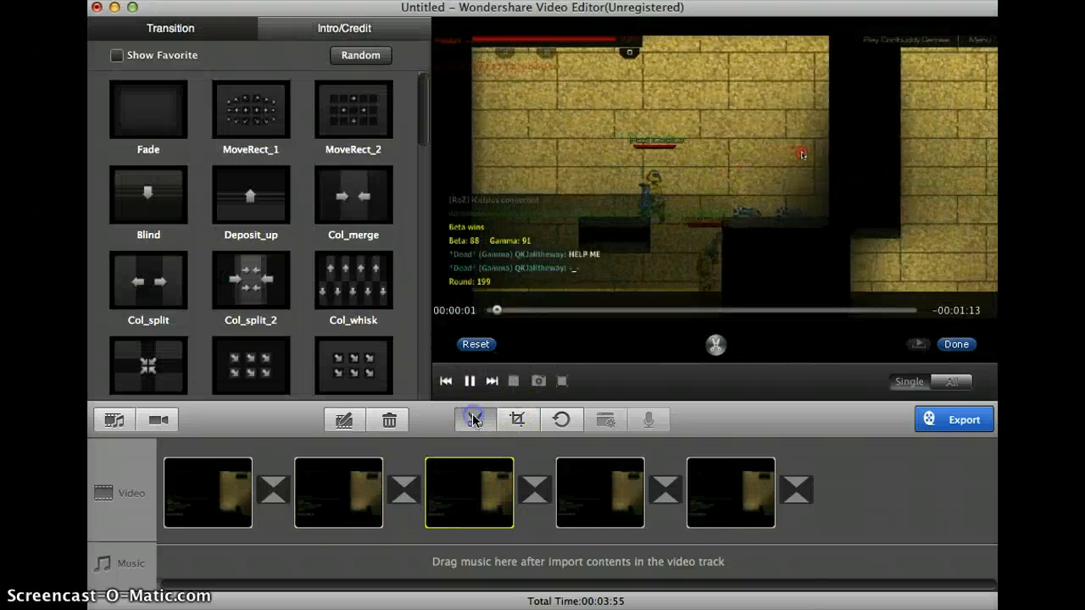
drag(528, 310, 564, 315)
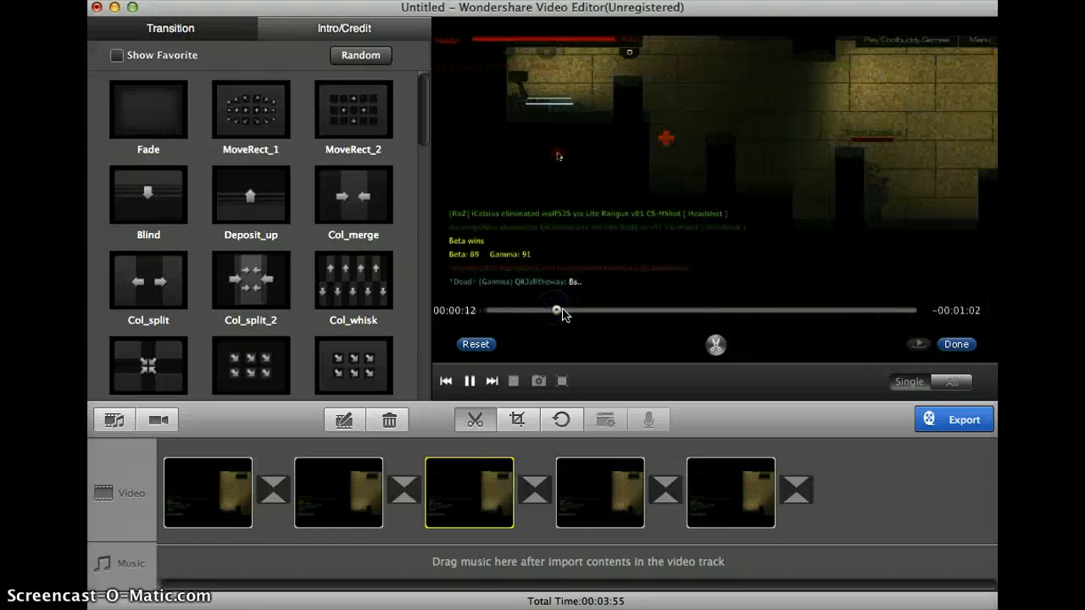
click(584, 311)
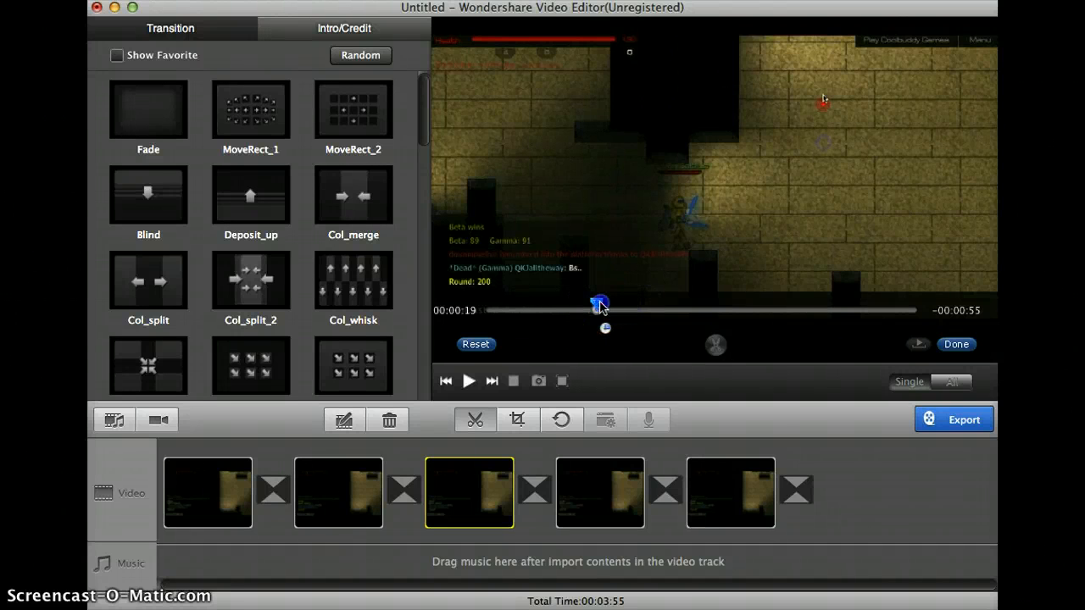
drag(599, 308, 624, 307)
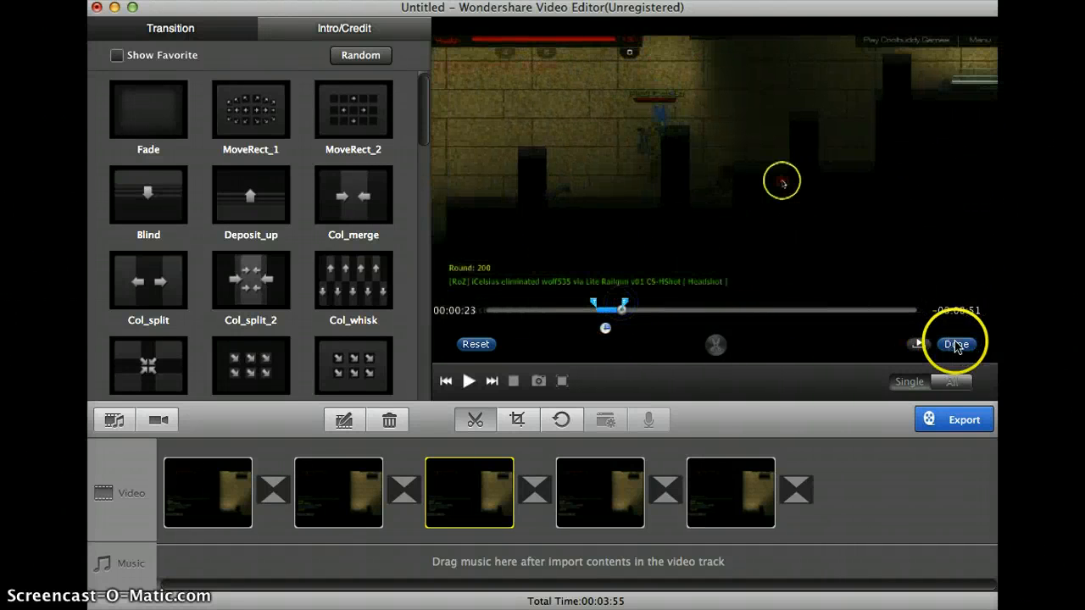
click(956, 344)
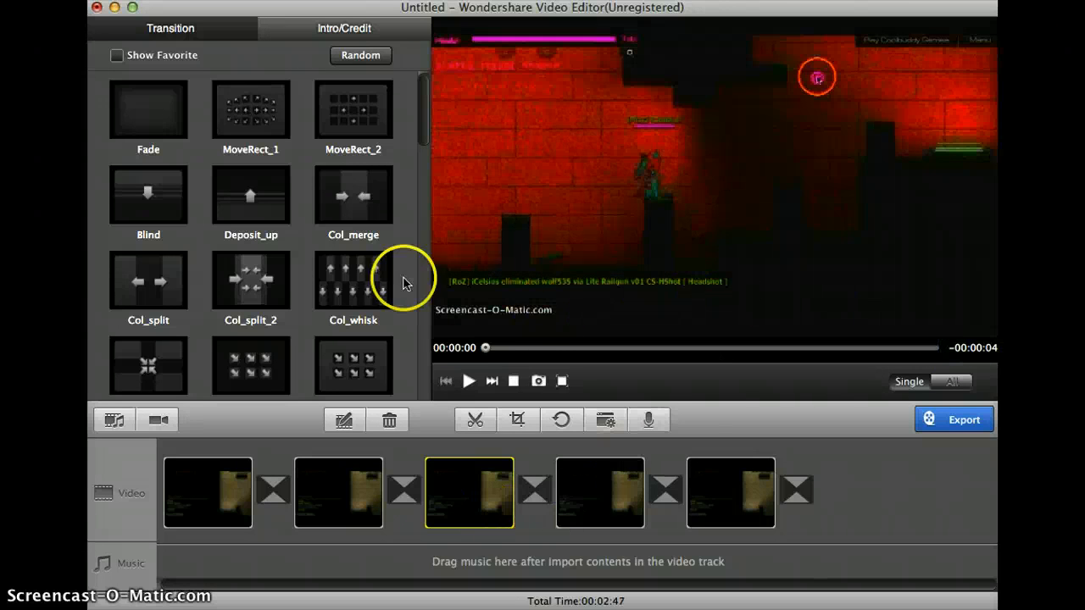
- Open the third clip for editing and set speed 0.5, hue -71, saturation 11, contrast 13 and brightness 18
click(343, 420)
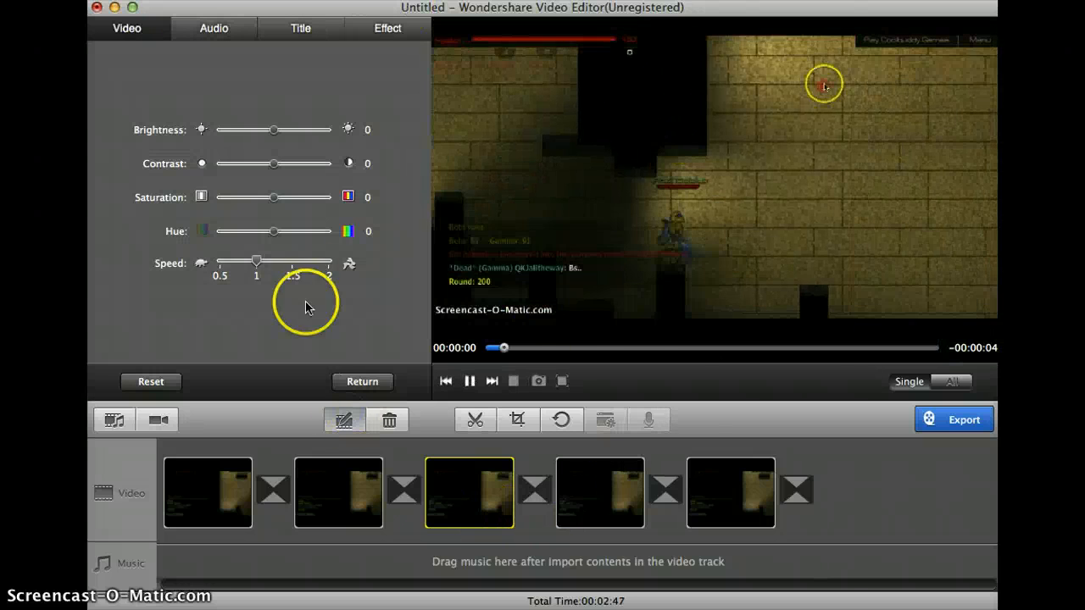
drag(235, 270, 212, 261)
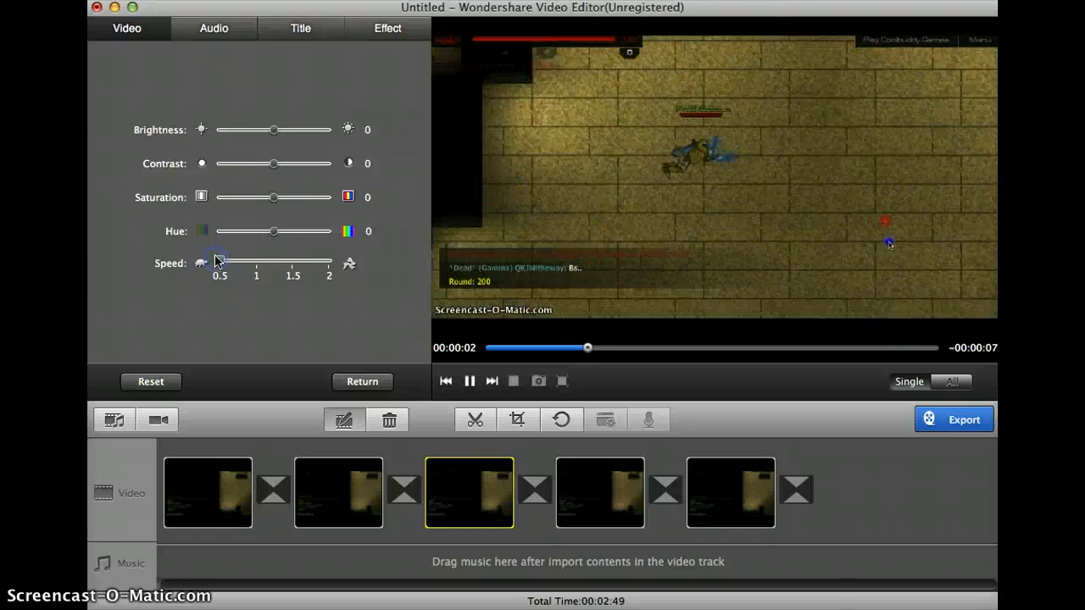
click(236, 231)
drag(279, 196, 282, 170)
drag(273, 129, 283, 129)
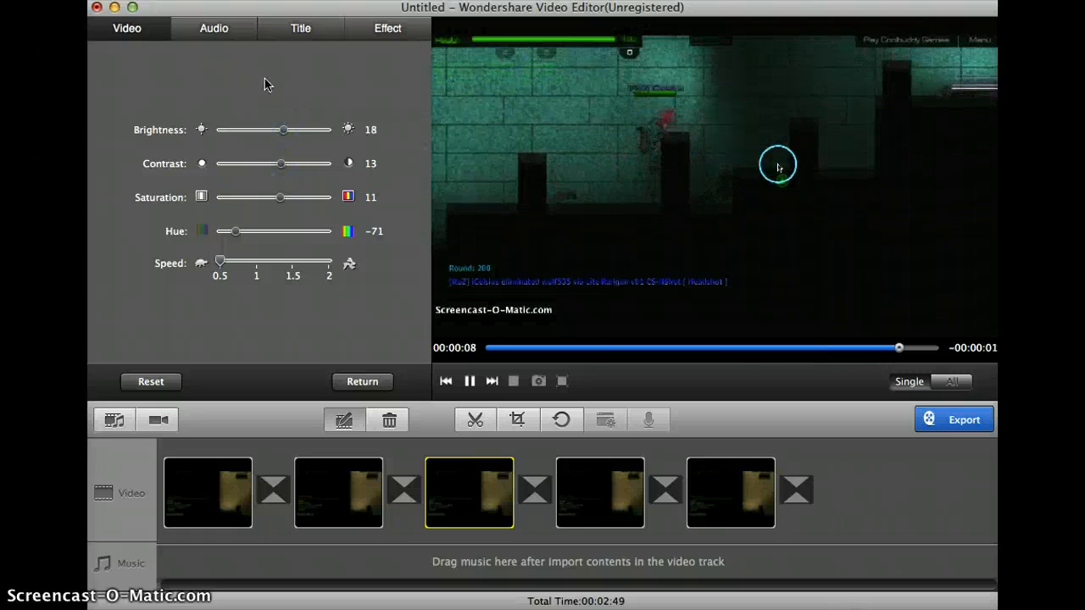
- Apply the Canvas effect to the third clip over a short span from about 00:00:05 to 00:00:06
click(322, 47)
click(387, 28)
scroll(302, 279, up, 3)
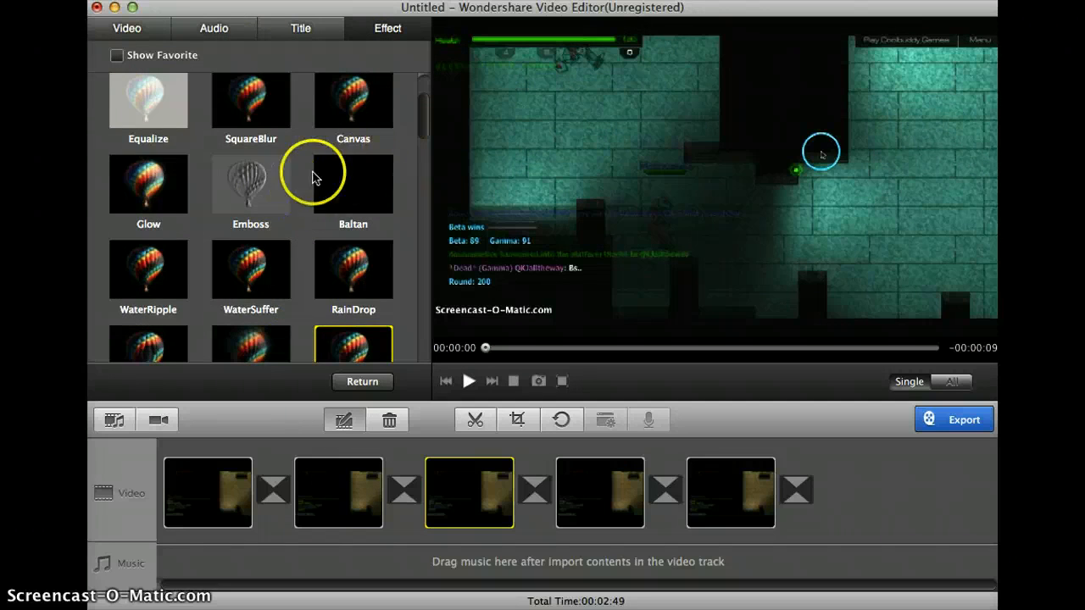
scroll(367, 141, up, 1)
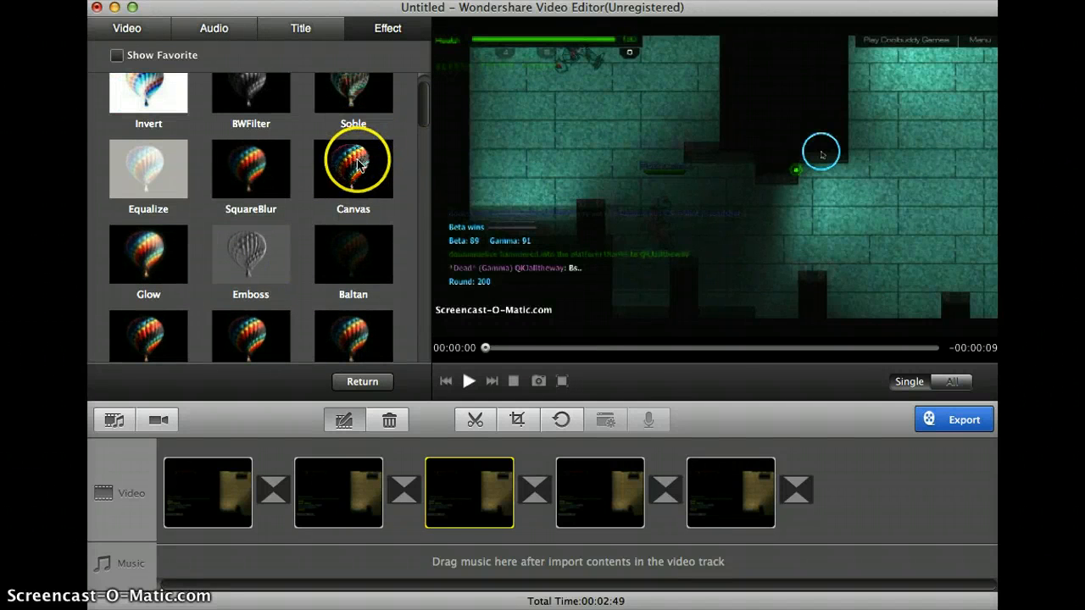
click(357, 164)
drag(742, 342, 812, 346)
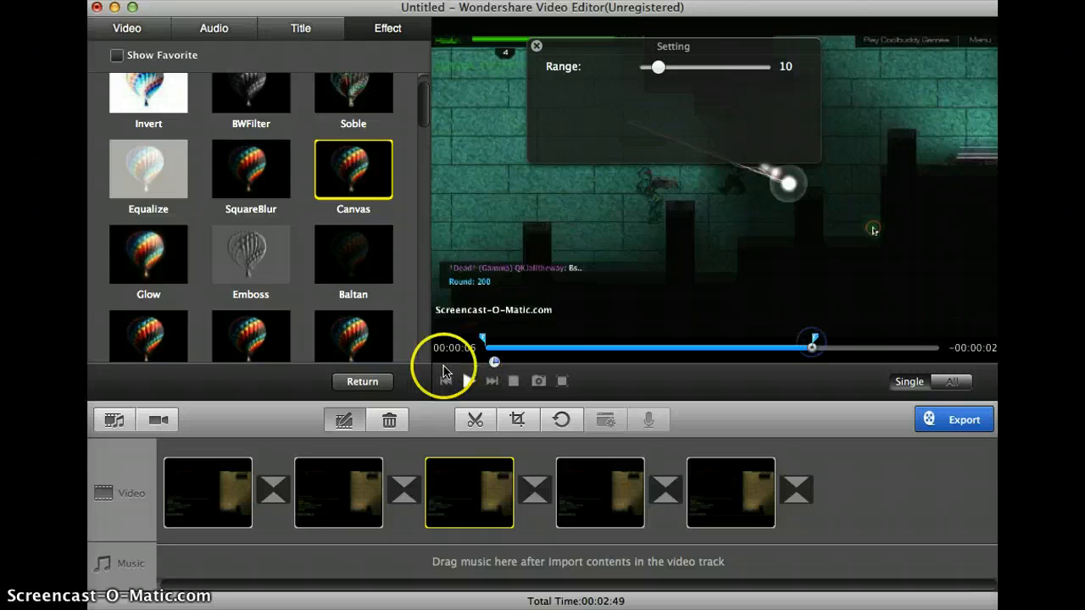
drag(483, 339, 797, 345)
- Set the Canvas effect's Range to 97 and play the third clip across the effect
drag(741, 68, 762, 72)
click(789, 307)
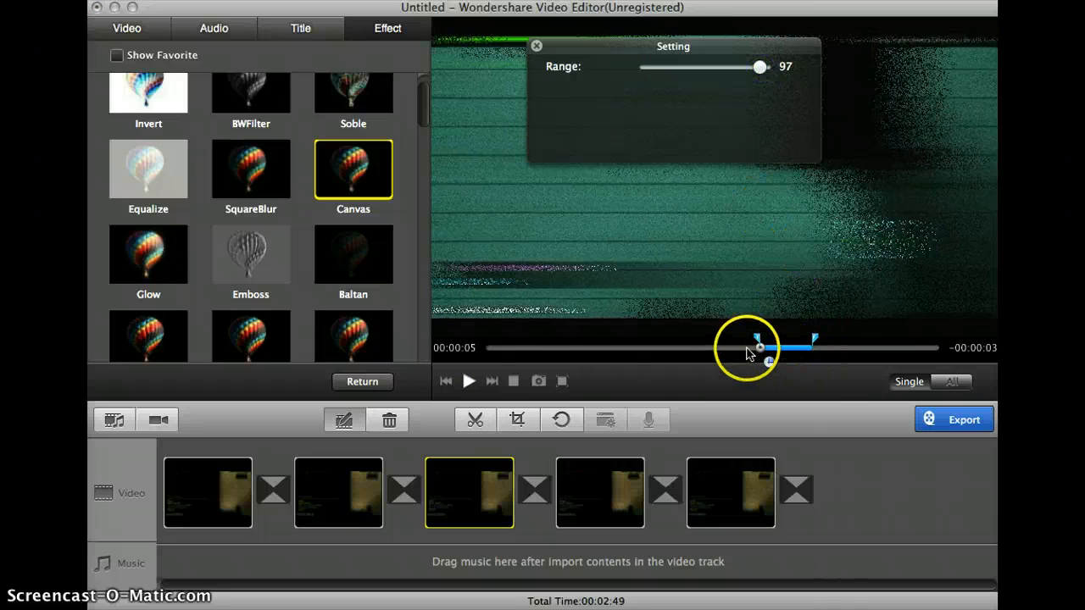
click(742, 349)
click(467, 382)
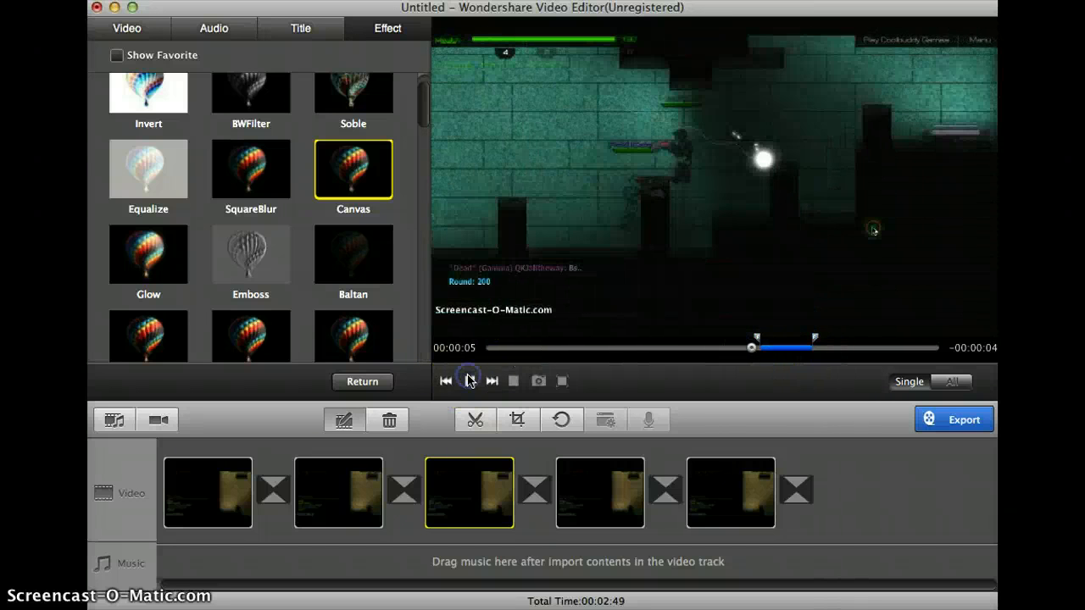
click(657, 318)
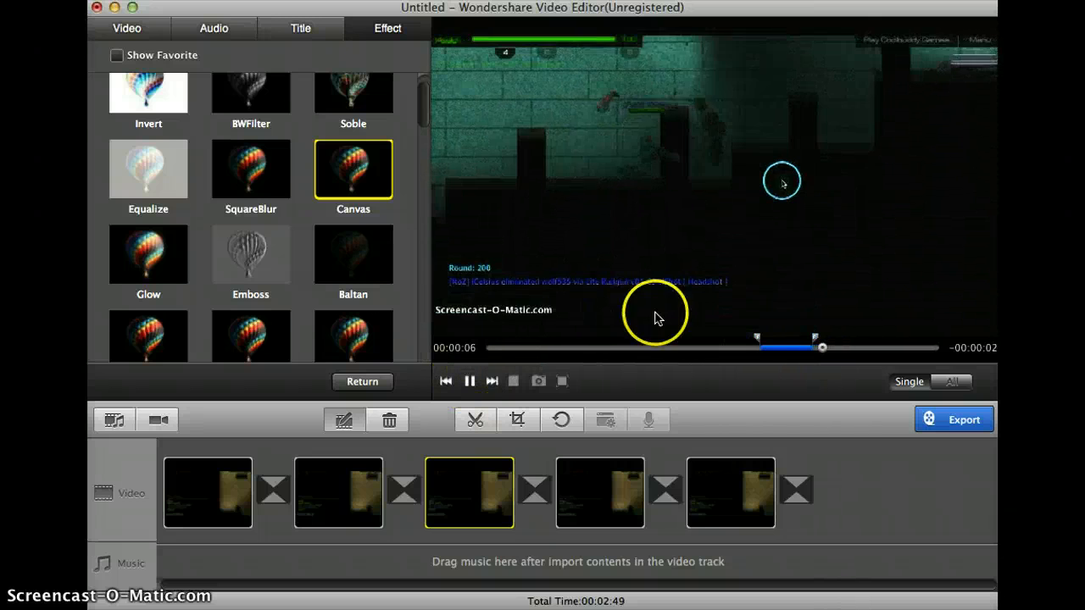
- Reduce the Canvas effect's Range to 8 and replay the third clip from just before the effect
click(797, 348)
click(679, 67)
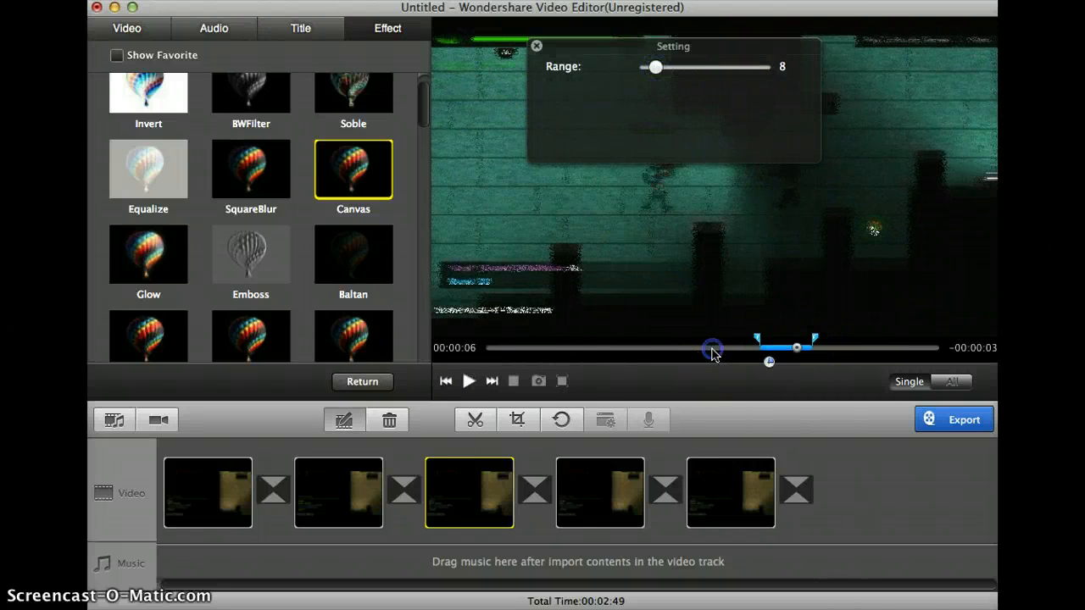
click(712, 348)
click(621, 367)
click(467, 381)
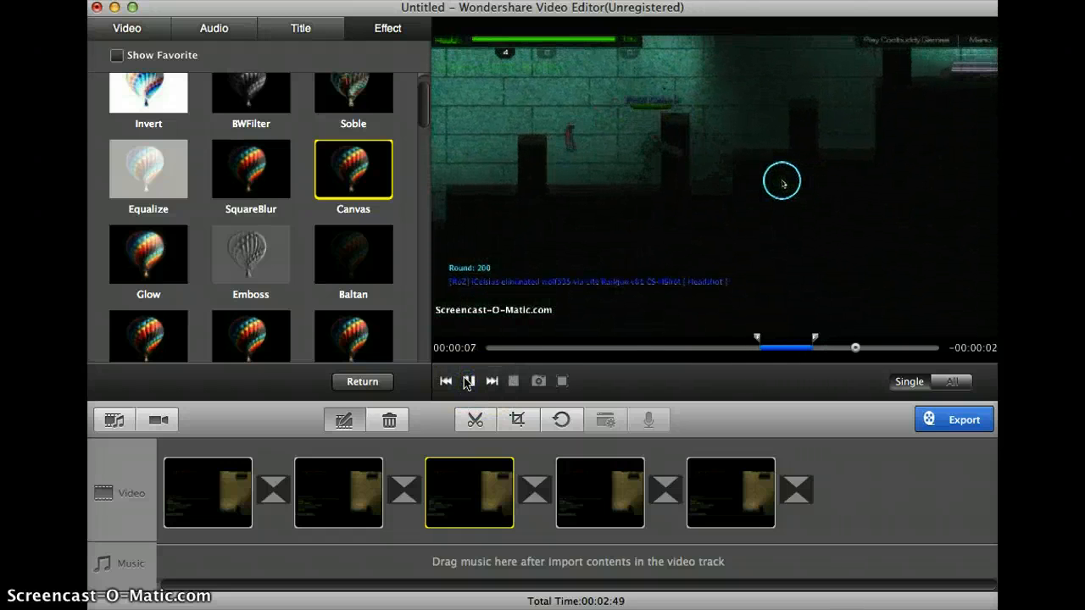
- Trim the fourth clip to a section about 6 seconds long that starts at 00:00:19
click(631, 480)
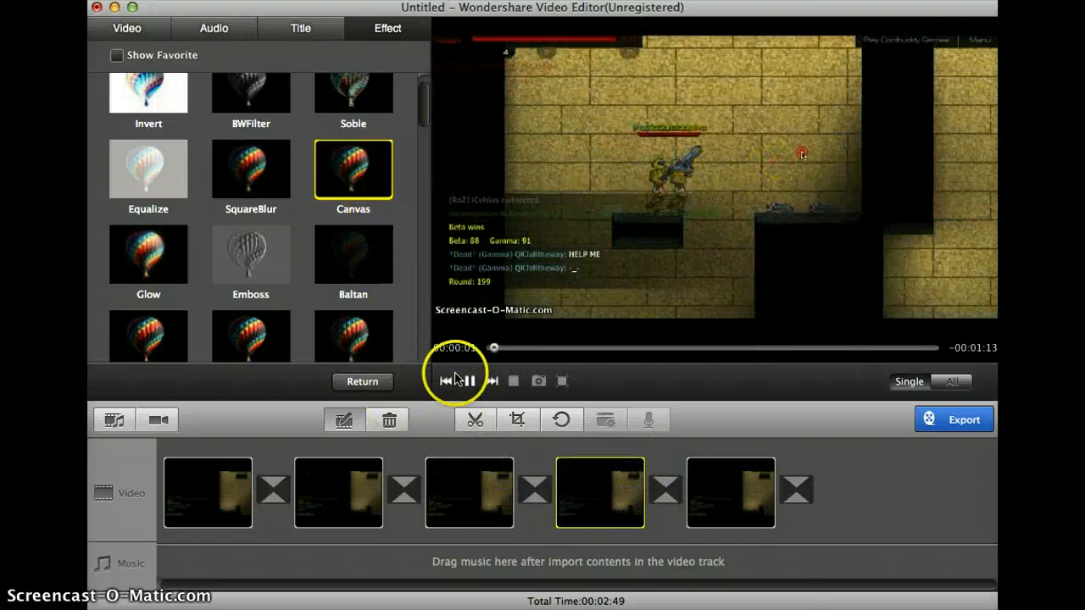
click(475, 419)
drag(513, 314, 555, 313)
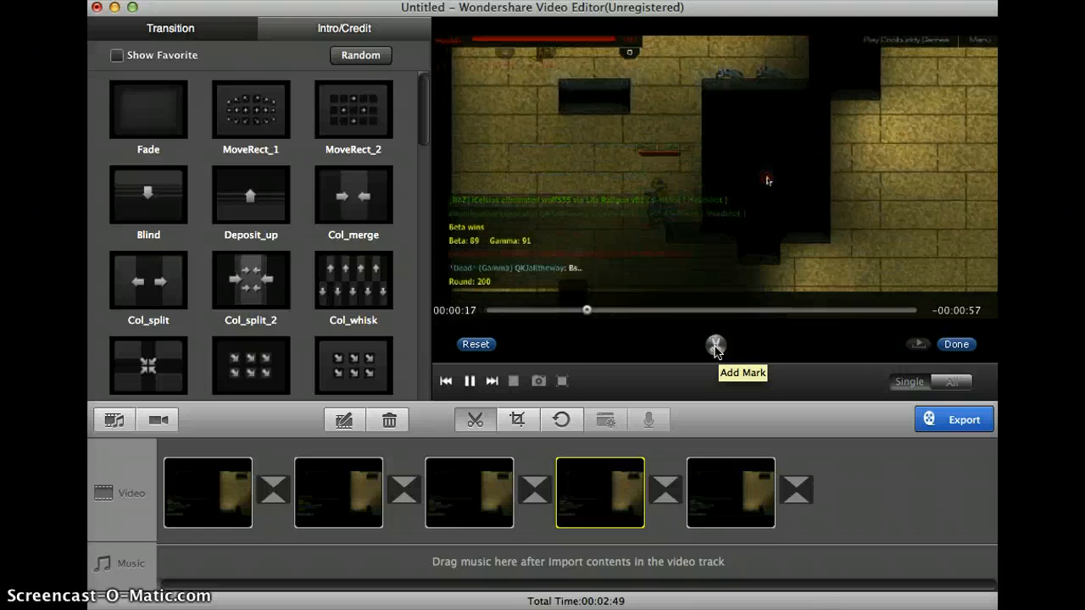
click(715, 346)
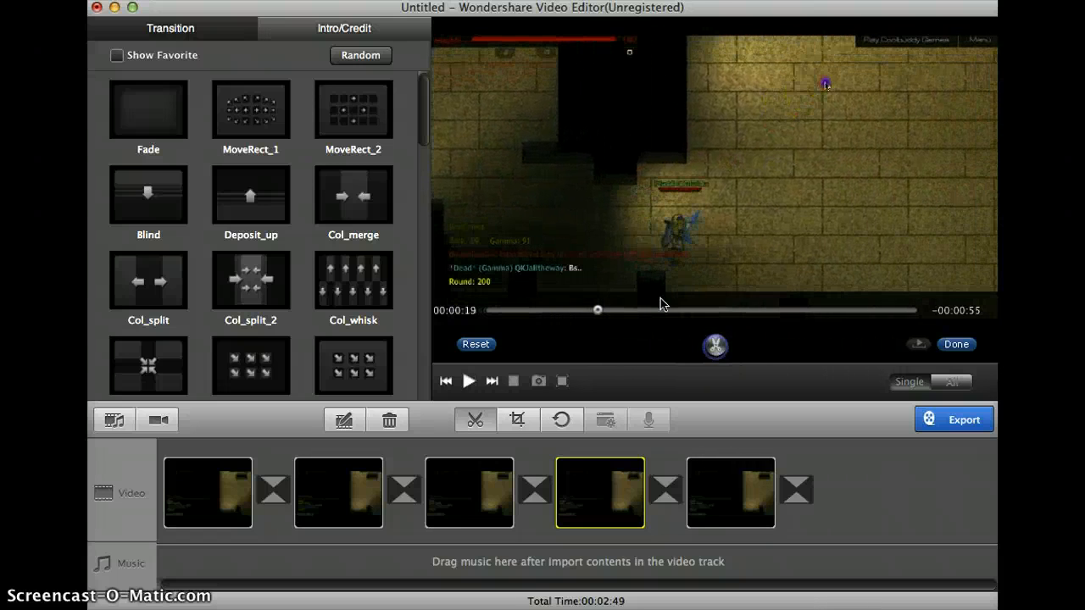
drag(619, 306, 632, 308)
click(955, 344)
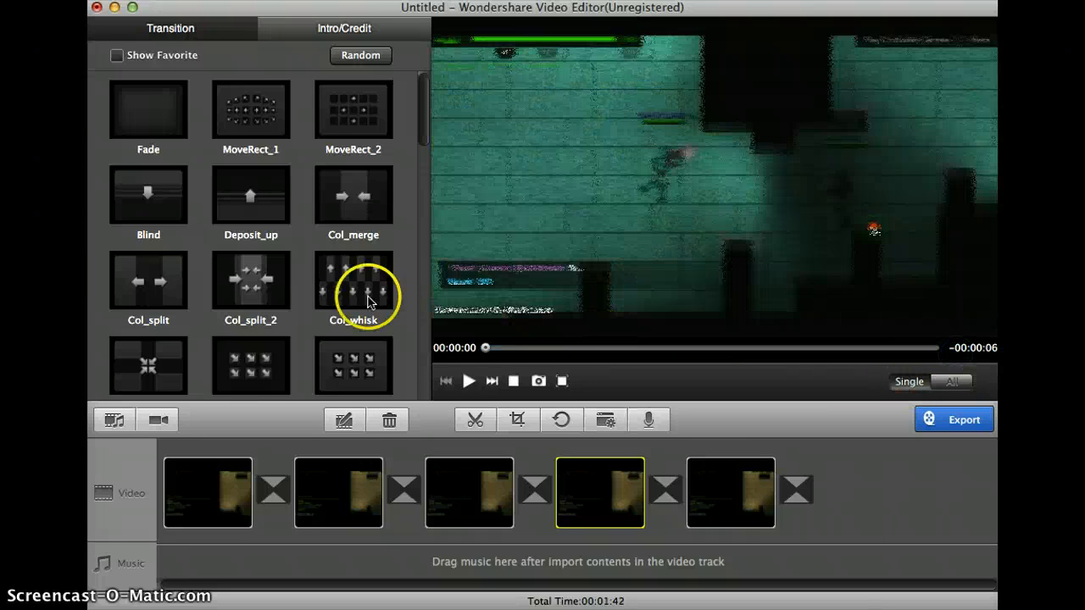
- Open the fourth clip for editing and set brightness -100, contrast -48, saturation 100, hue 65 and speed 0.5
click(341, 423)
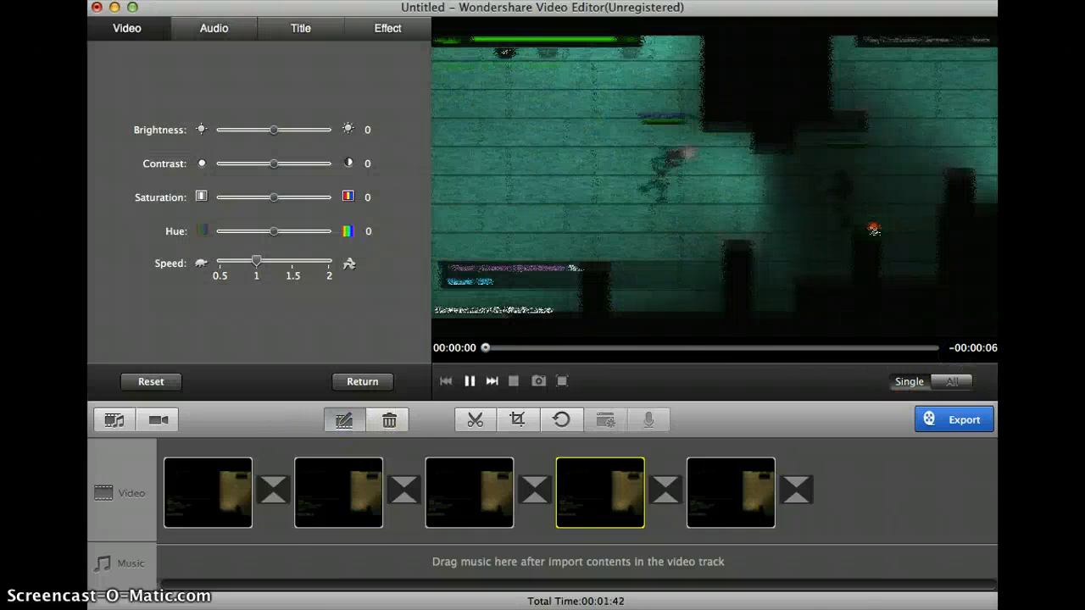
drag(273, 129, 199, 133)
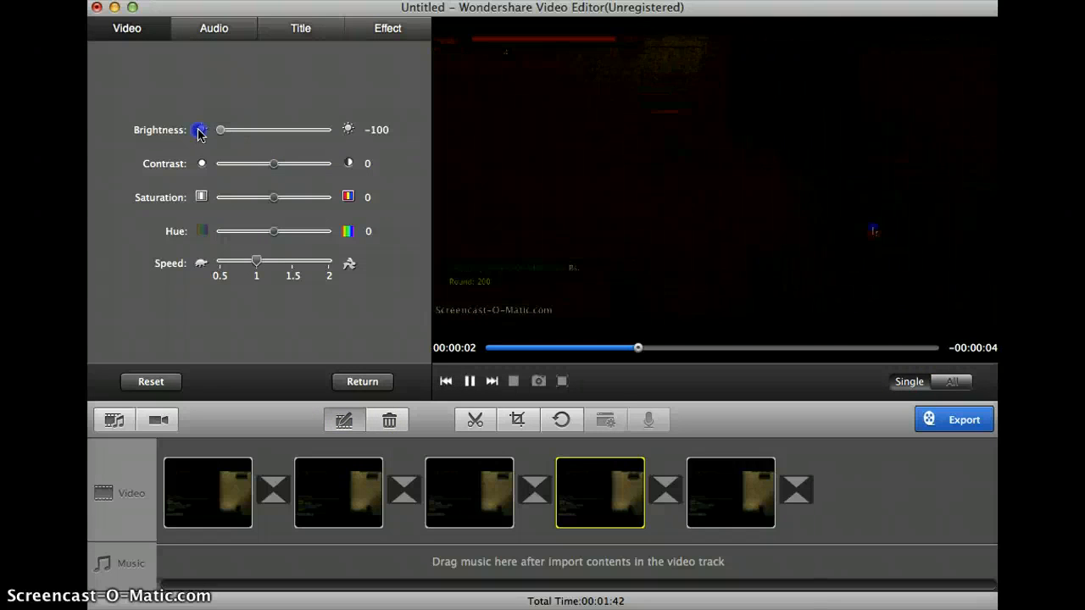
drag(257, 164, 309, 237)
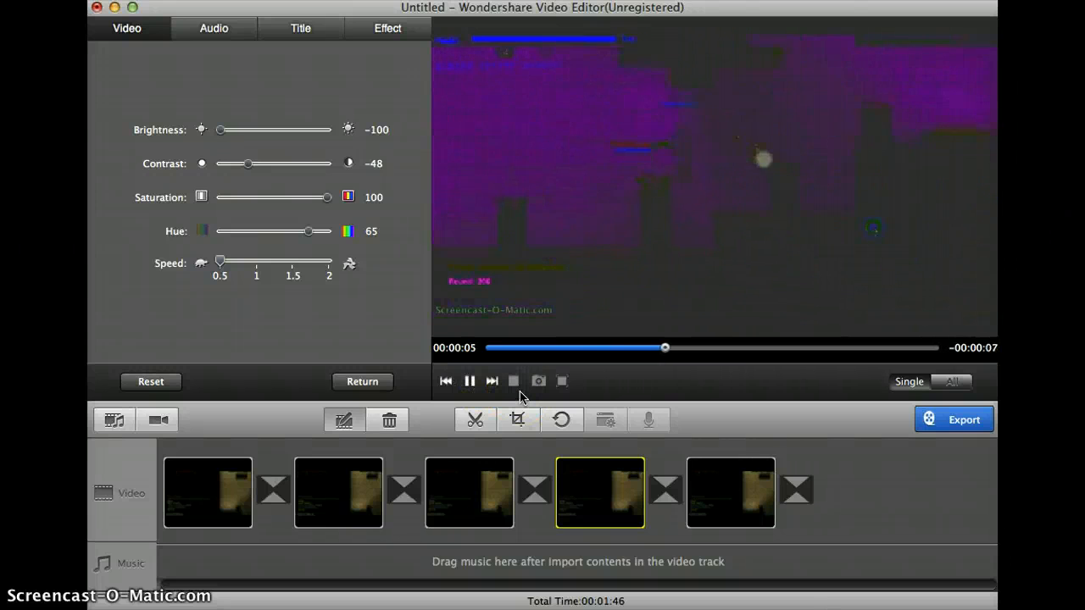
- Apply the Soble effect to the fourth clip, extend it over the whole clip and play it back
click(370, 32)
scroll(218, 109, up, 1)
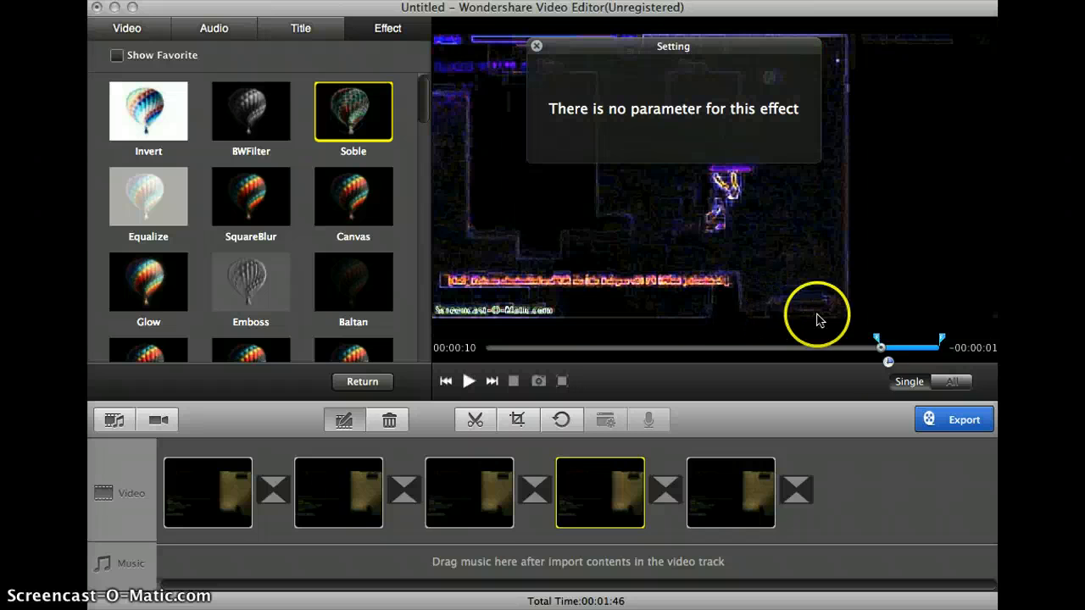
click(876, 341)
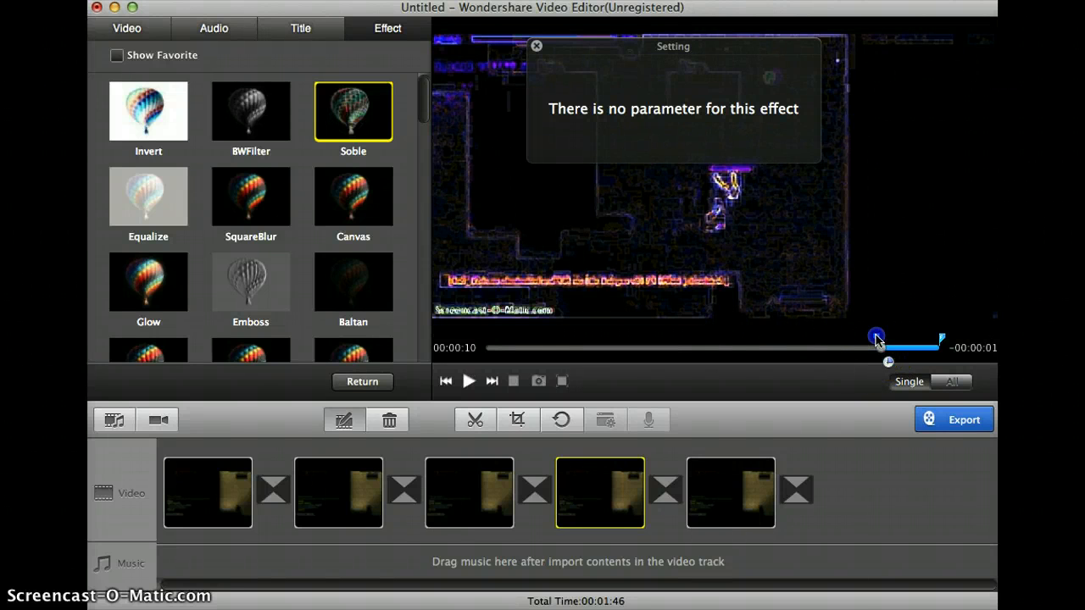
drag(877, 341, 479, 329)
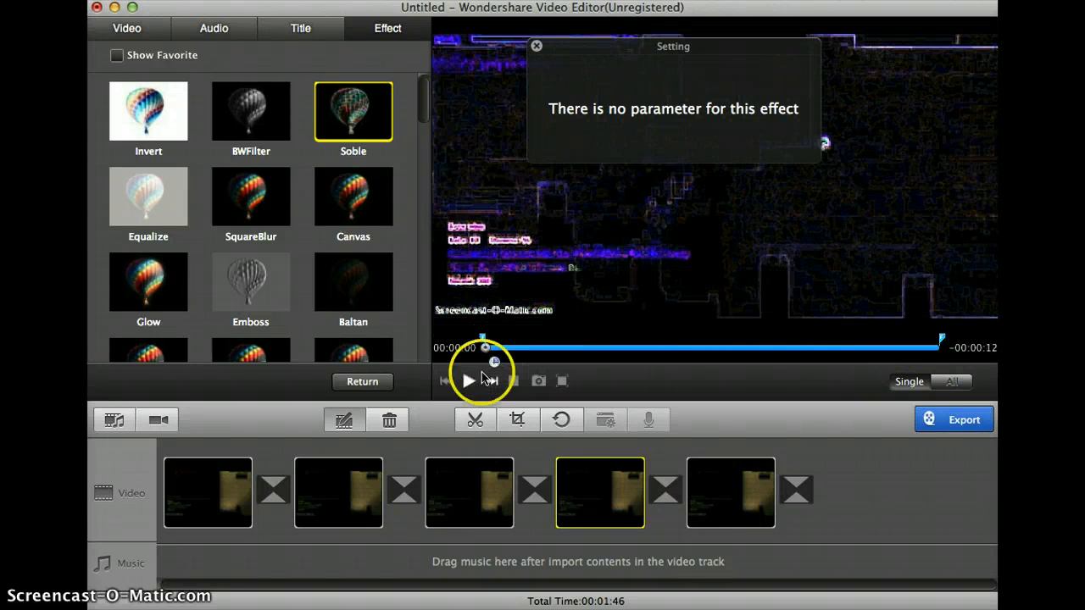
click(474, 380)
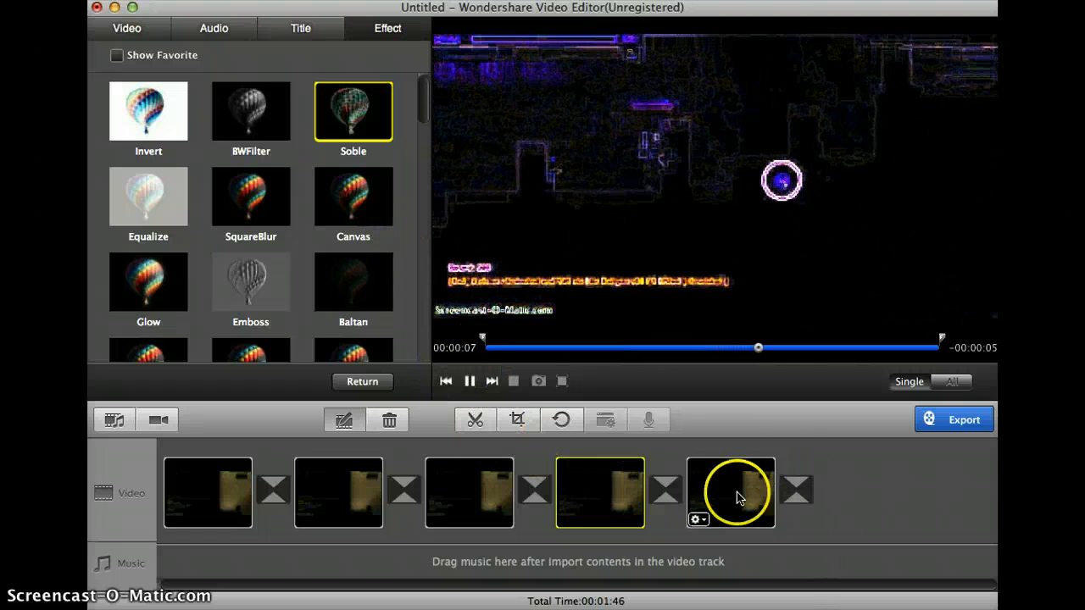
- Trim the fifth clip to a section about 5 seconds long that starts at 00:00:19
click(736, 497)
click(475, 419)
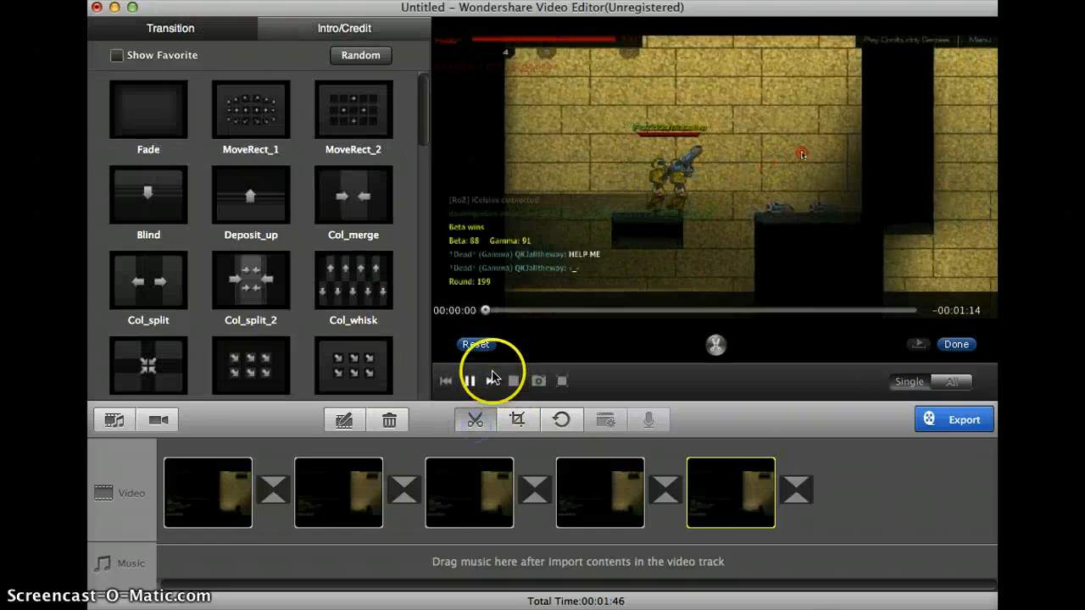
click(547, 312)
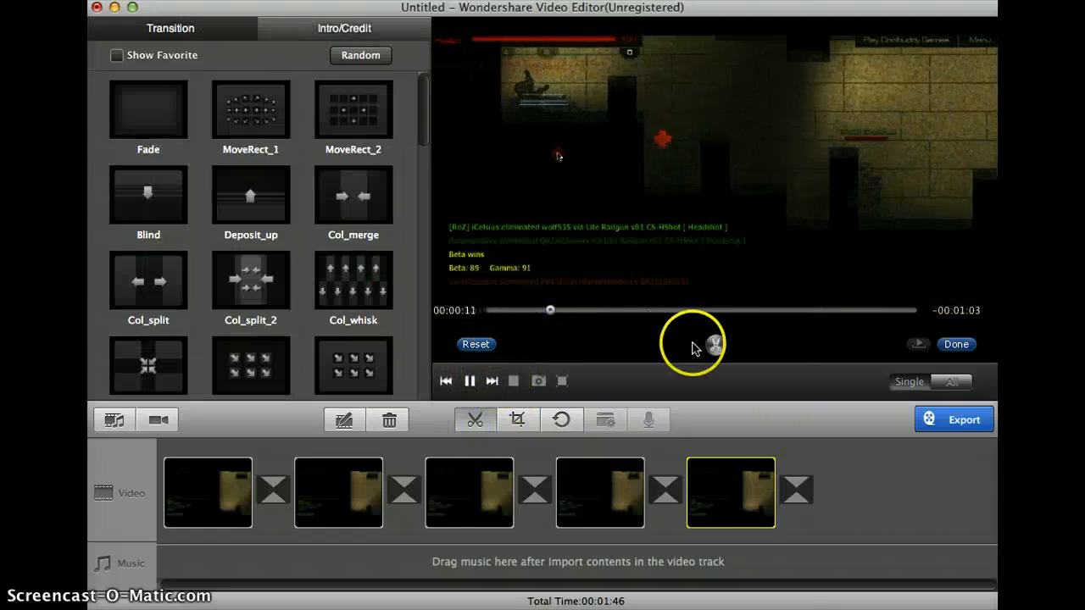
click(585, 314)
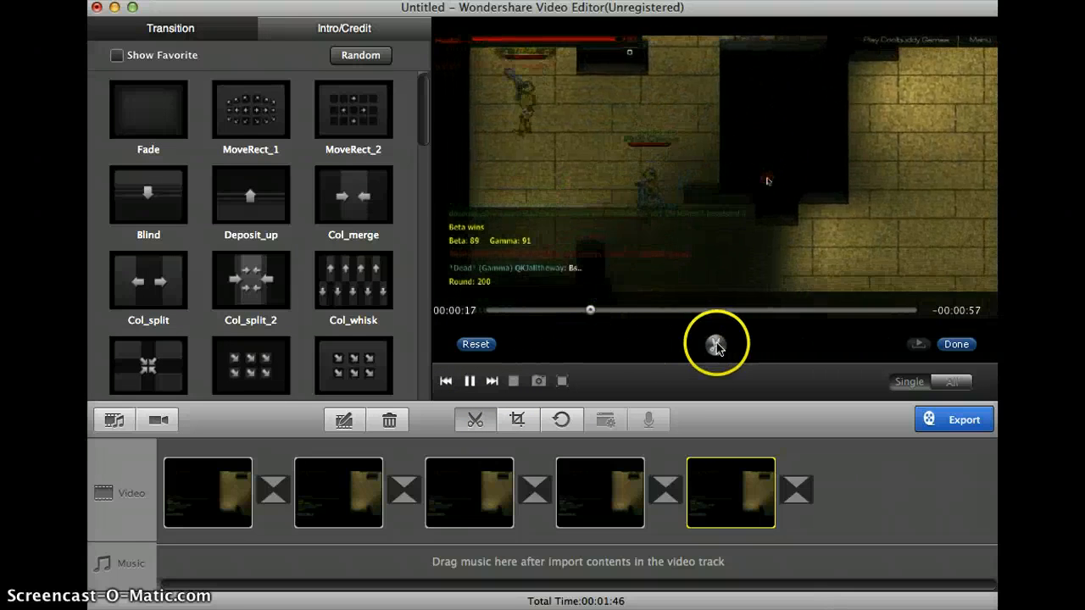
click(716, 345)
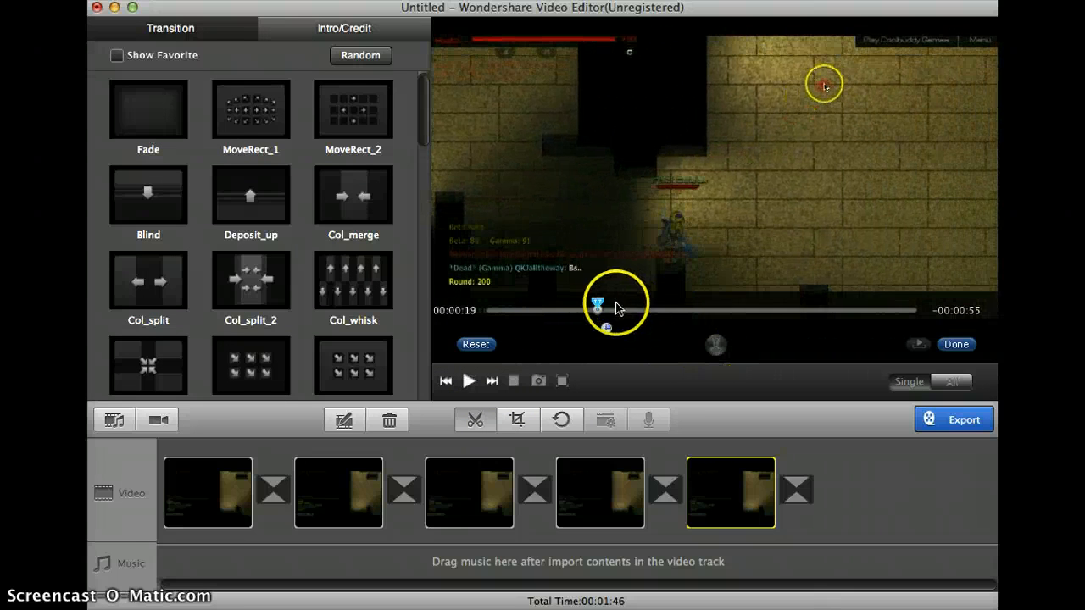
drag(616, 308, 629, 308)
click(953, 347)
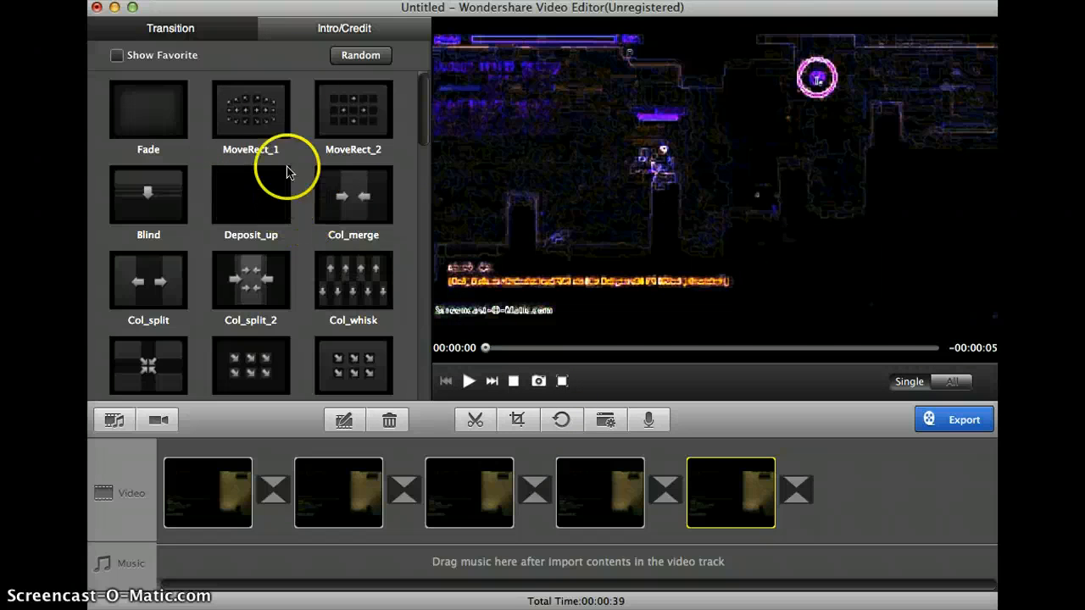
- Open the fifth clip for editing and set speed 0.5, hue 70, saturation 37, contrast 27 and brightness 28
click(343, 420)
drag(256, 261, 220, 261)
drag(273, 230, 312, 229)
click(294, 198)
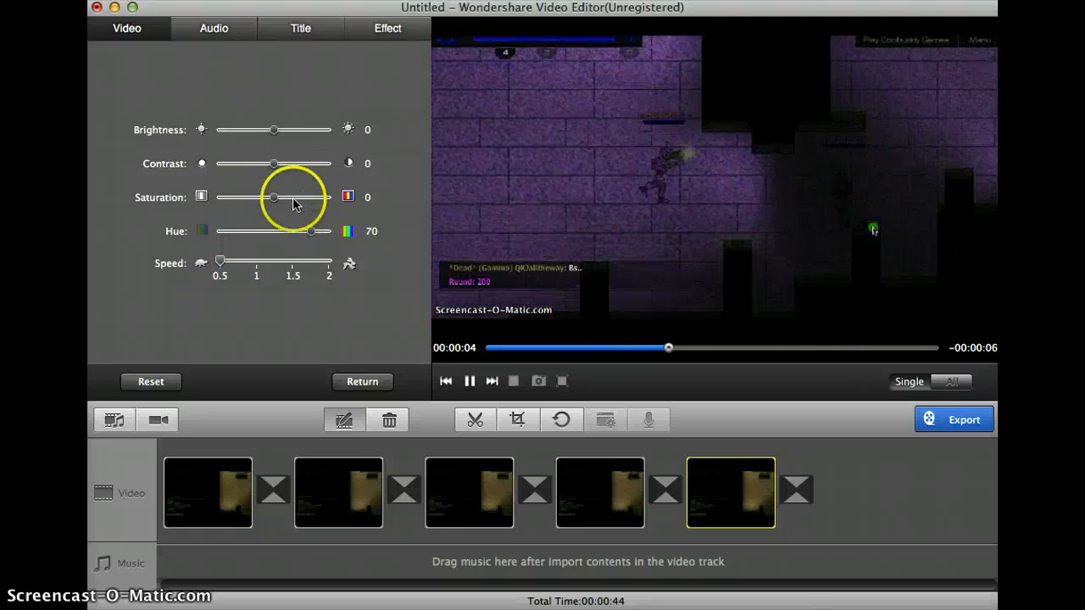
click(288, 164)
click(265, 130)
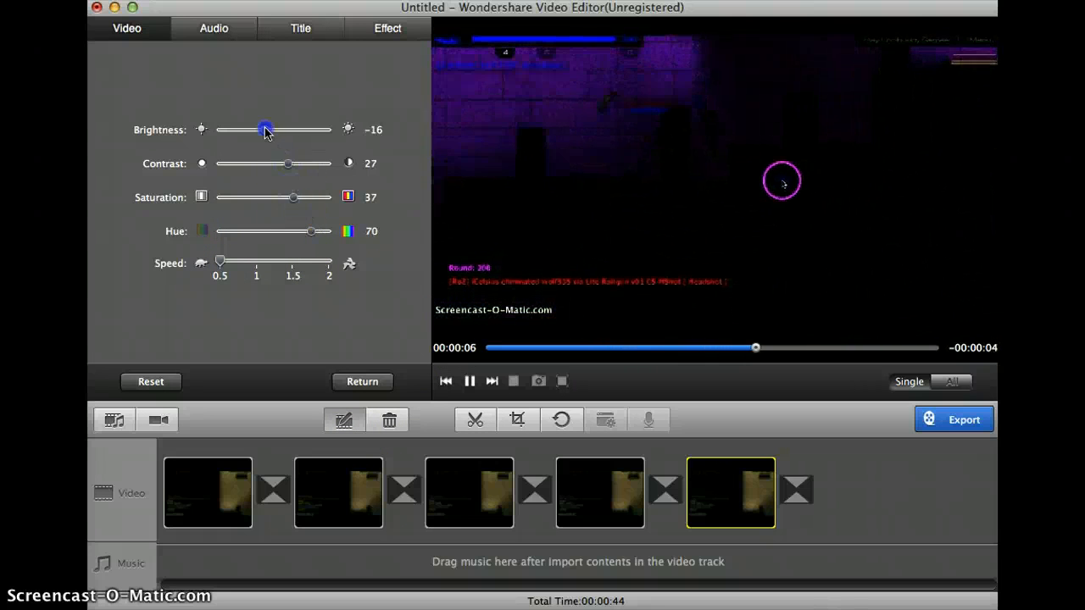
drag(273, 128, 289, 135)
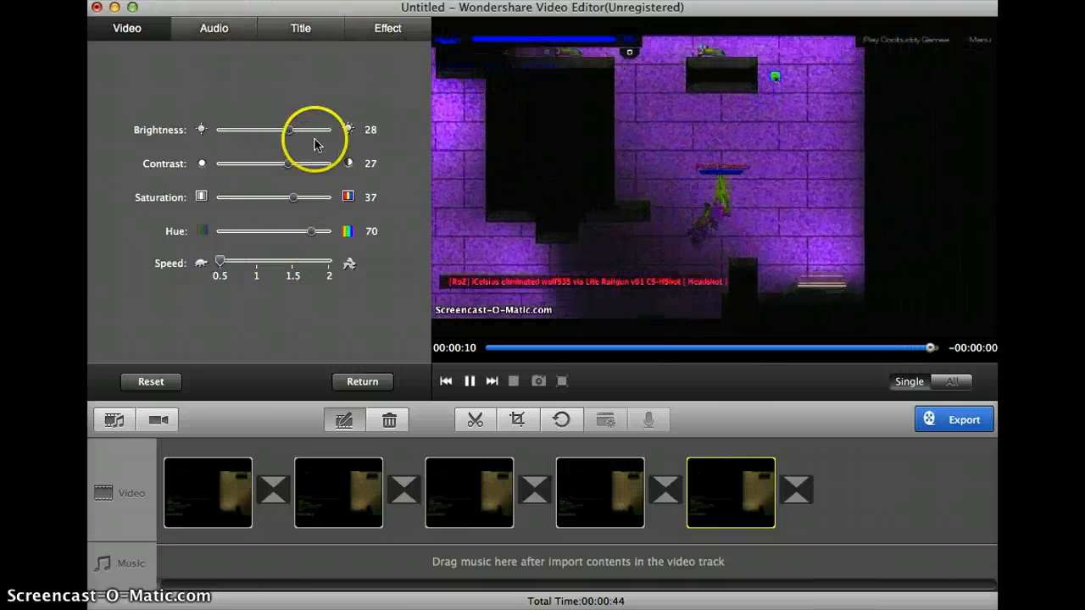
- Find the Particle 1 effect in the effects library and apply it to the fifth clip
click(388, 31)
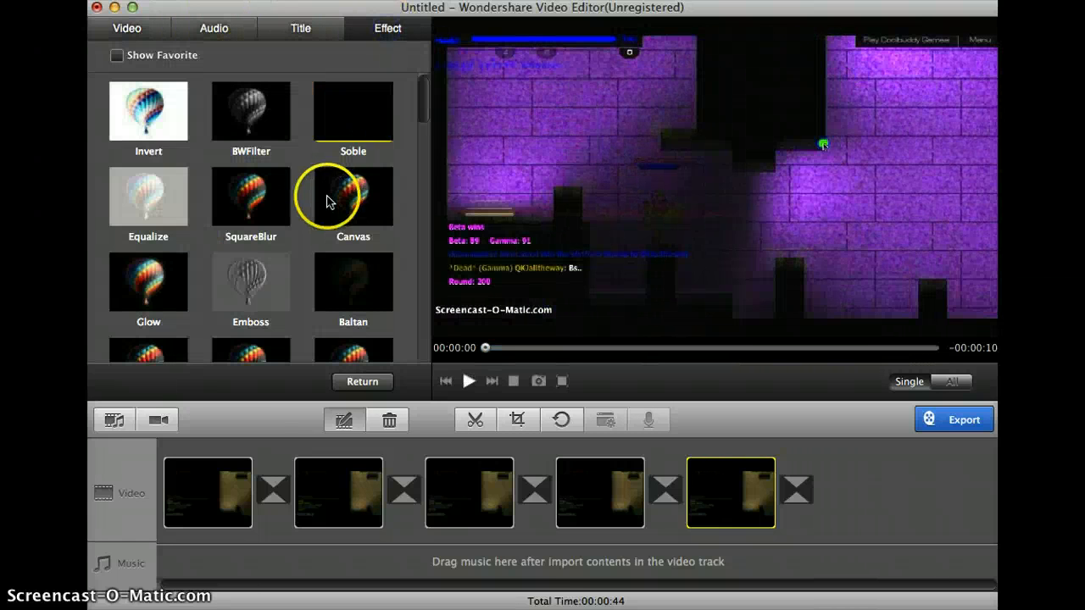
scroll(327, 202, down, 3)
scroll(327, 202, down, 10)
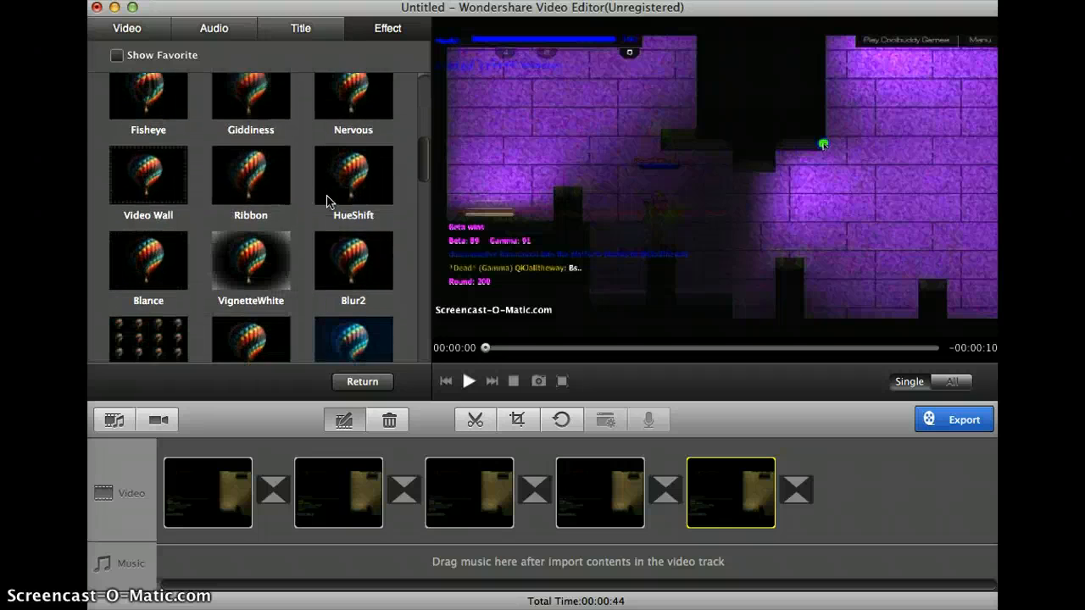
scroll(327, 201, down, 8)
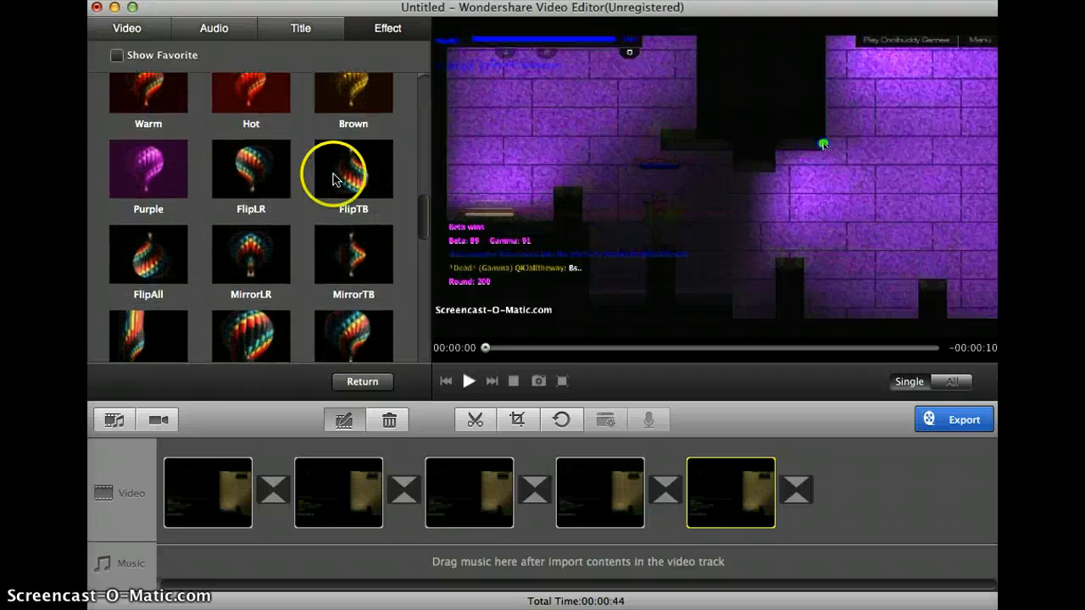
scroll(332, 179, down, 6)
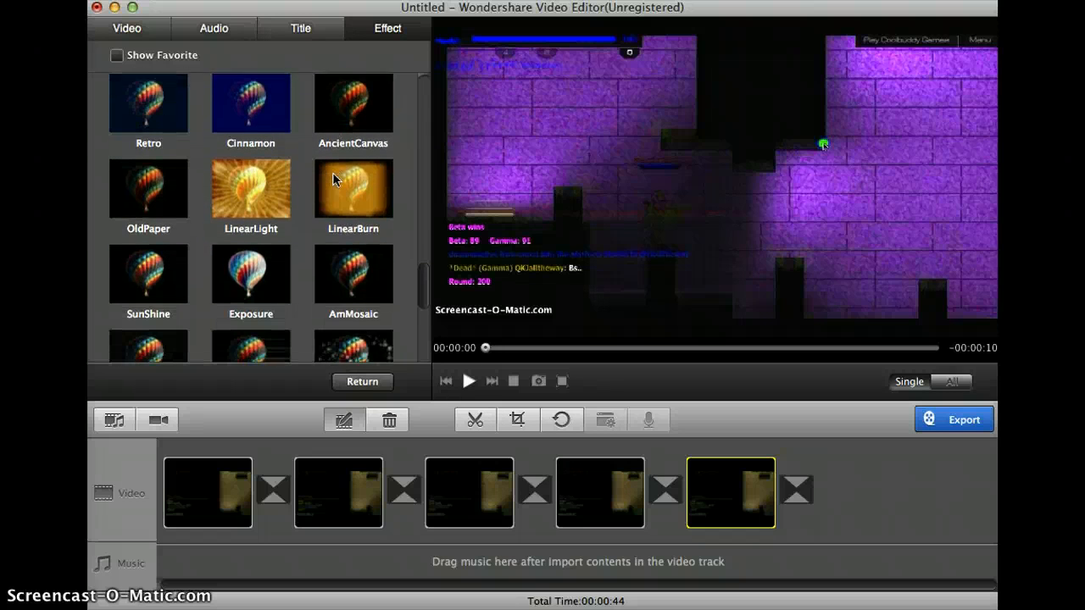
click(280, 213)
scroll(280, 211, down, 5)
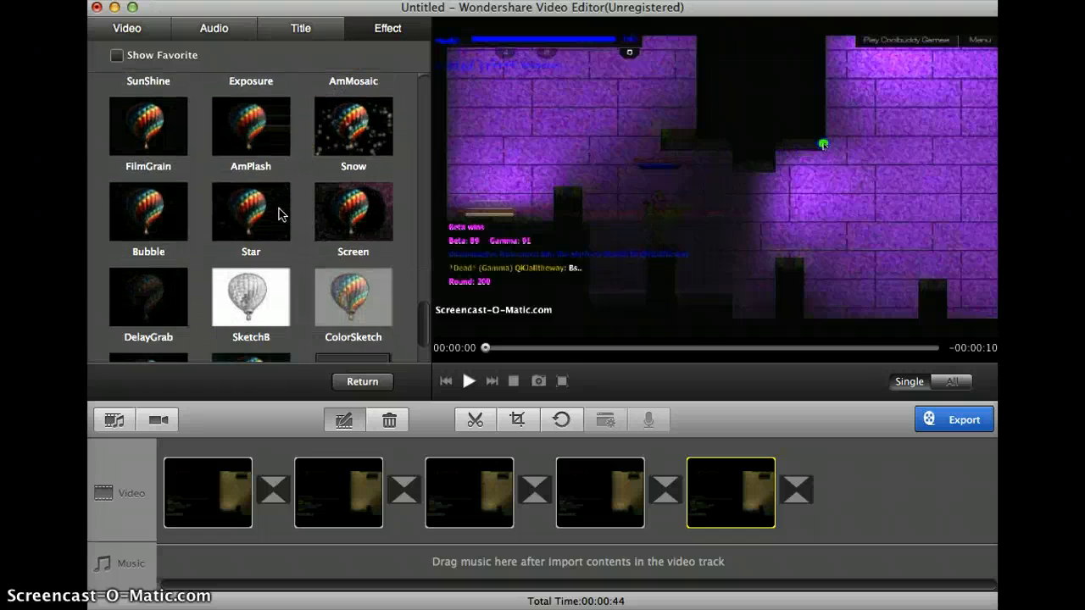
click(249, 275)
right_click(240, 288)
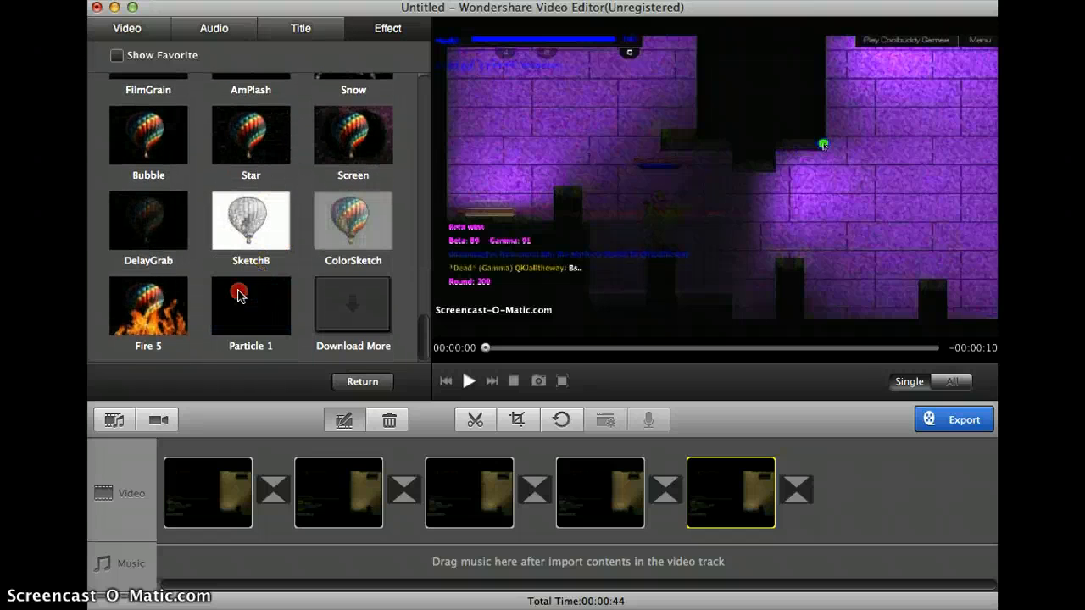
click(274, 328)
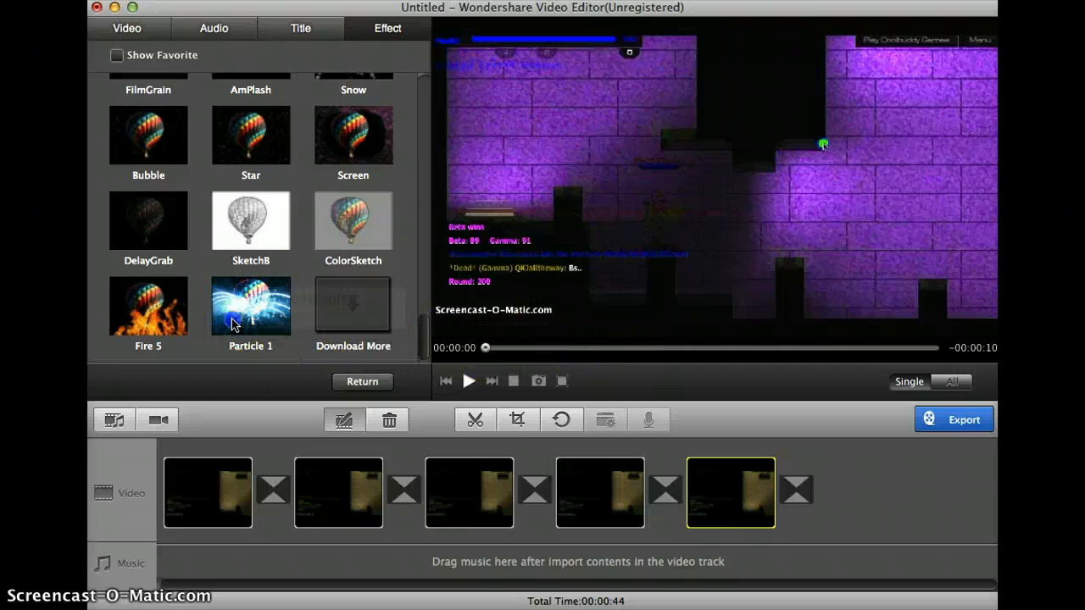
click(237, 321)
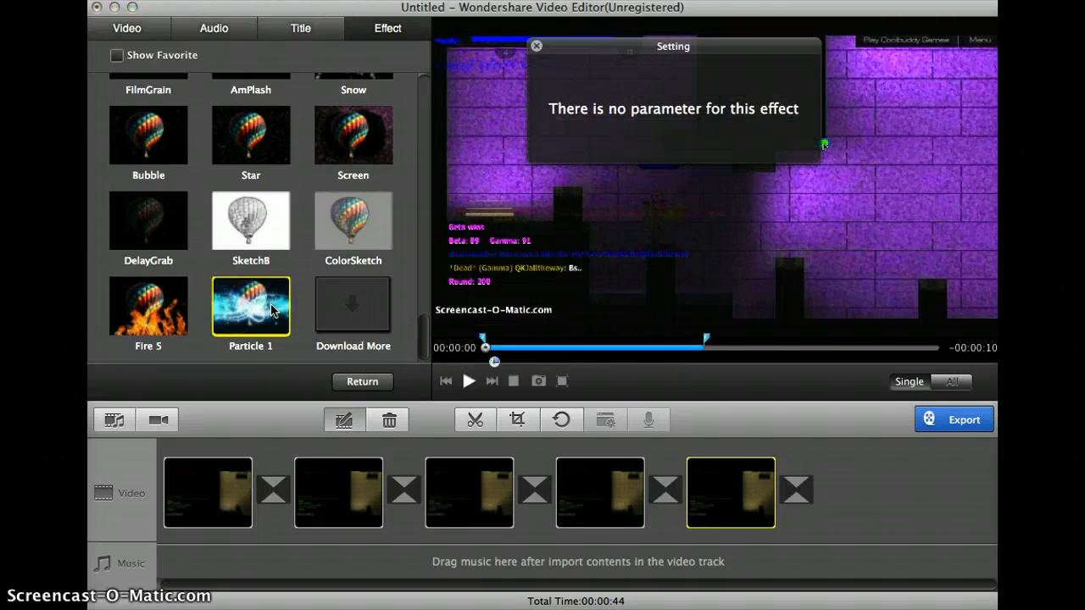
- Limit the Particle 1 effect to the section from about 00:00:06 to 00:00:07 and play the clip across it
click(675, 390)
click(480, 340)
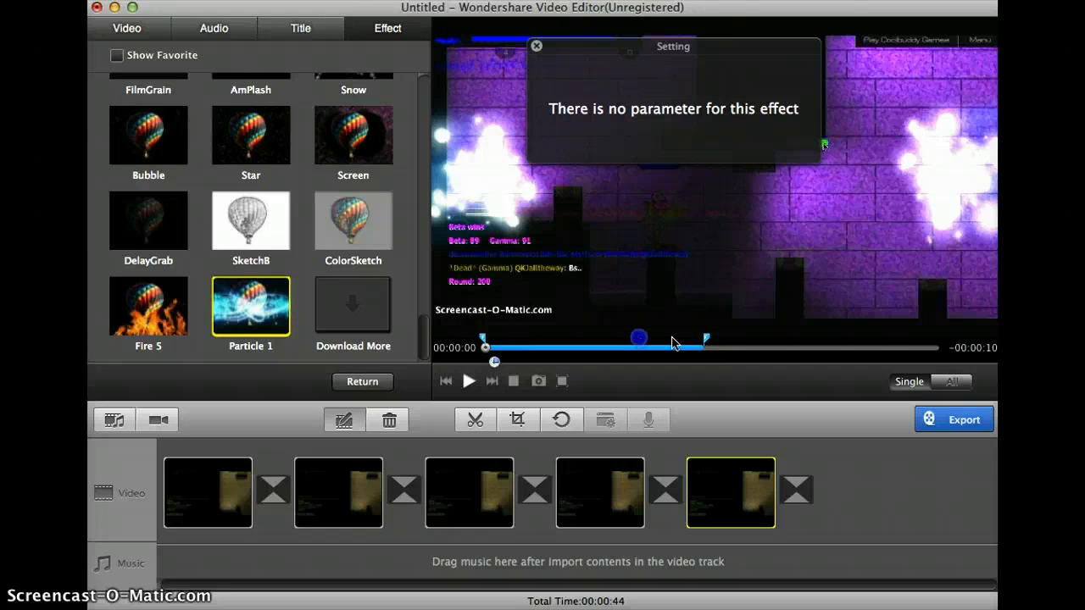
drag(708, 339, 779, 338)
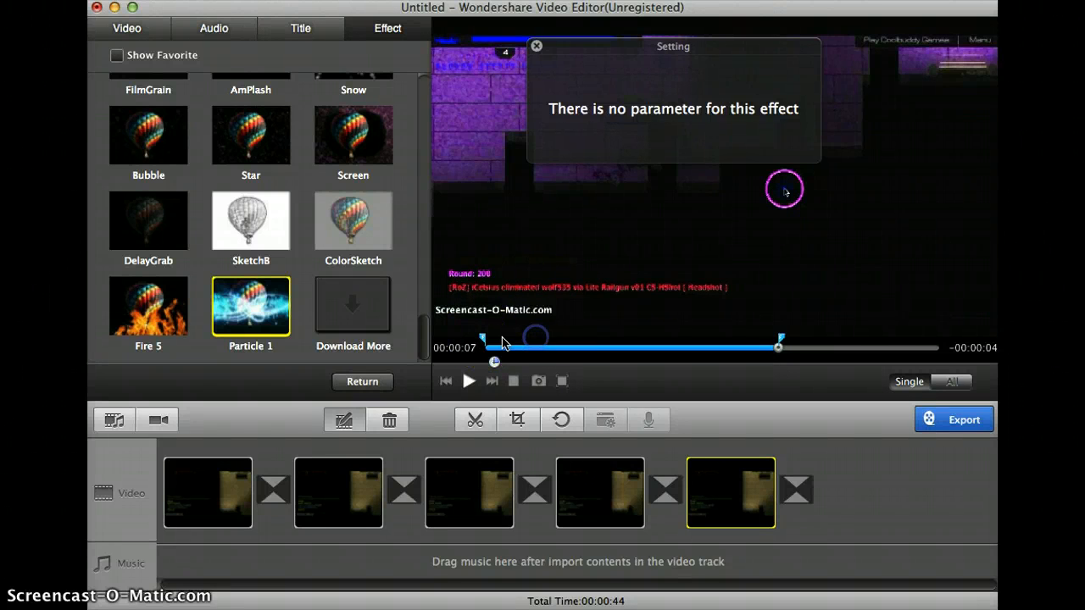
drag(484, 341, 734, 343)
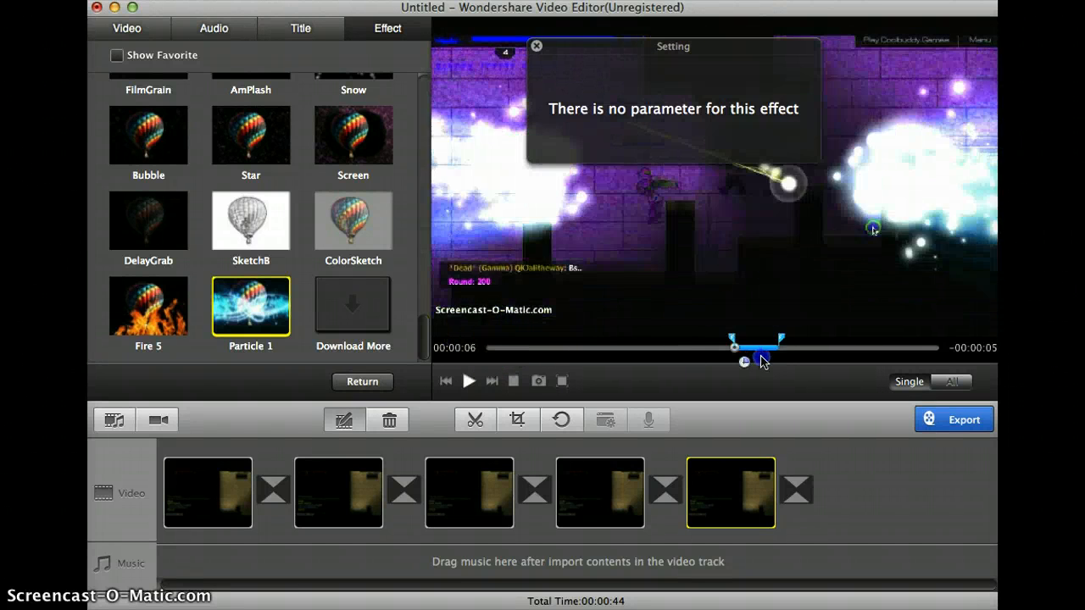
click(629, 349)
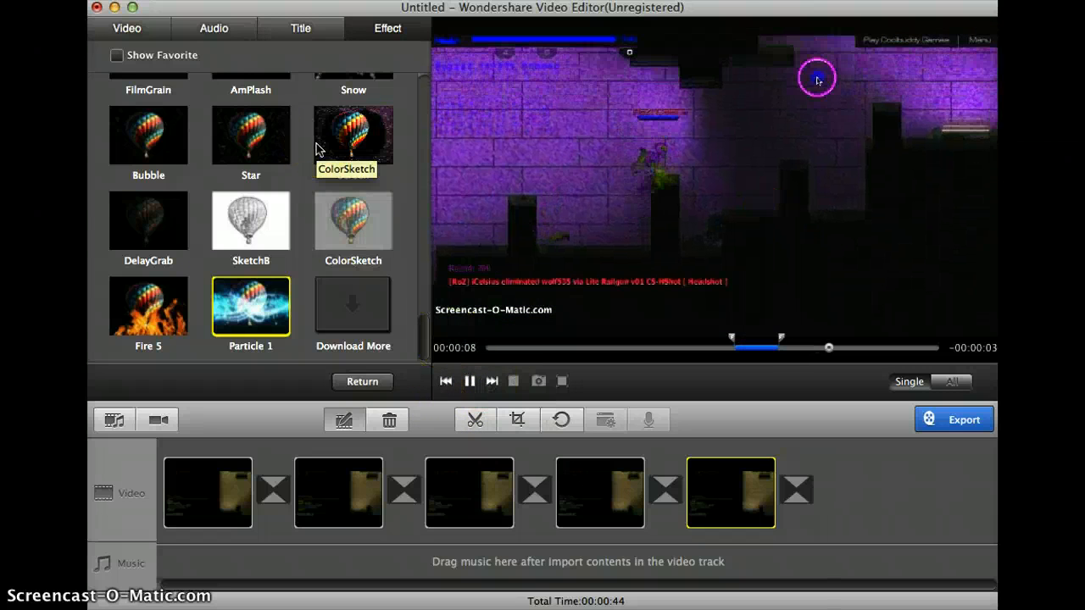
- Add the Exposure effect at the start of the fifth clip, set its Percent to 32 and preview it
scroll(315, 150, up, 3)
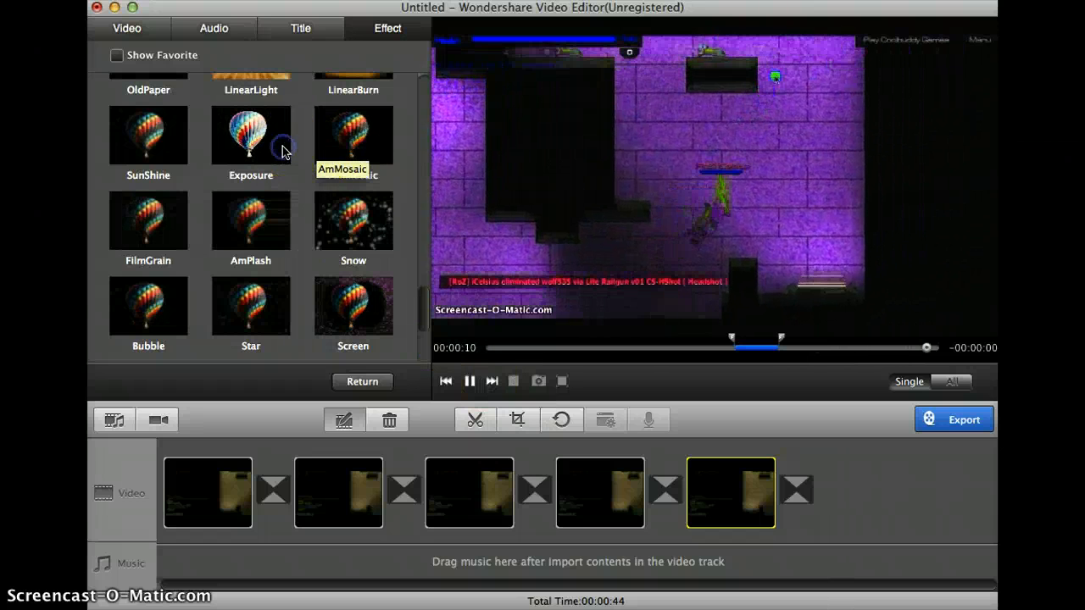
click(286, 153)
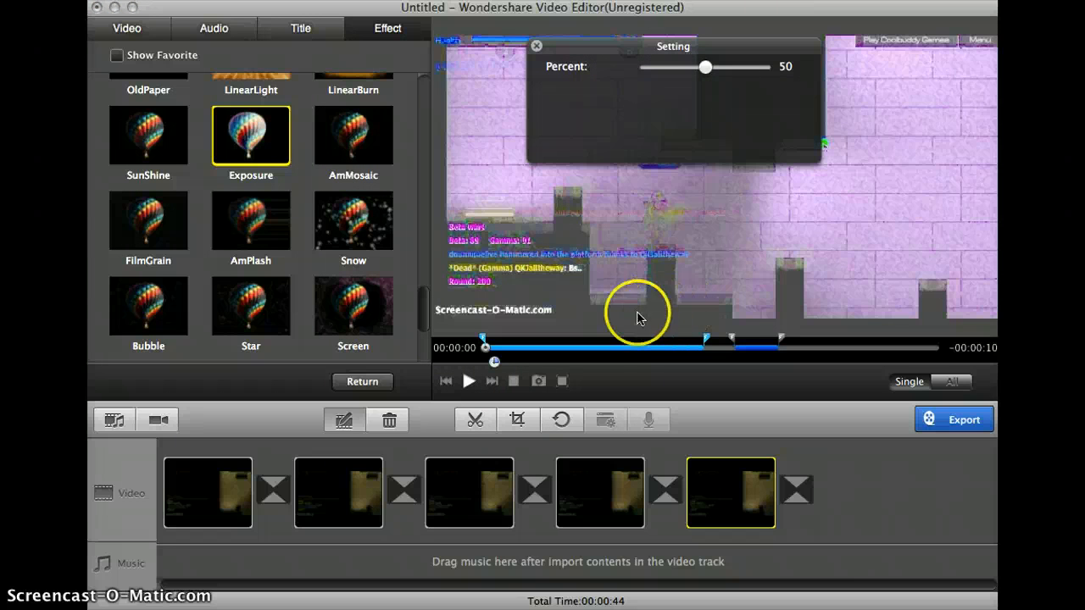
drag(714, 66, 683, 67)
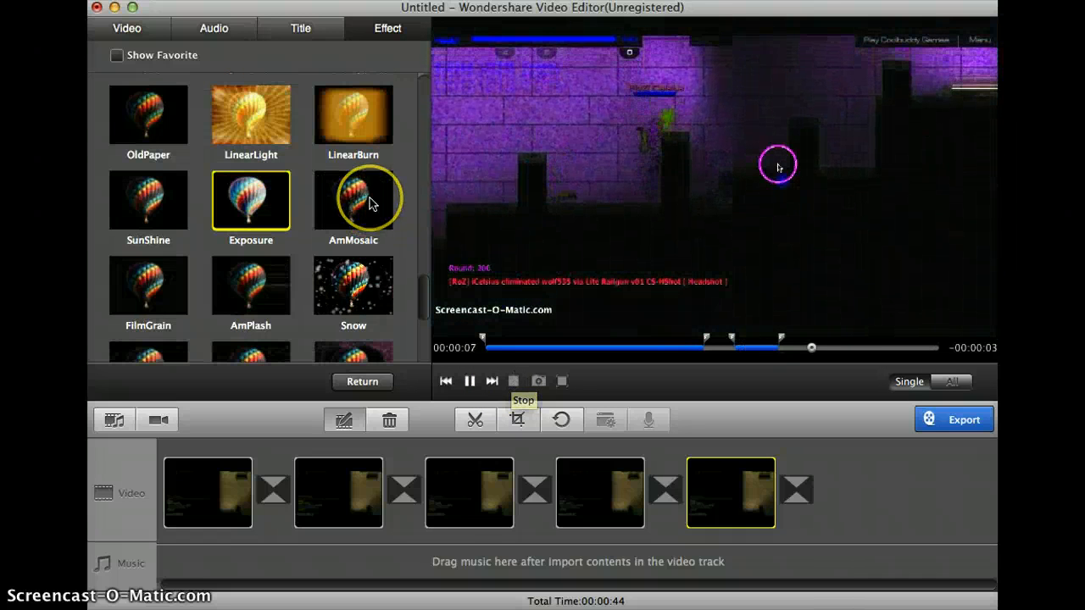
- Replace the fifth clip's Particle 1 effect with MirrorTB over the same short section
scroll(370, 203, up, 5)
drag(370, 203, 748, 354)
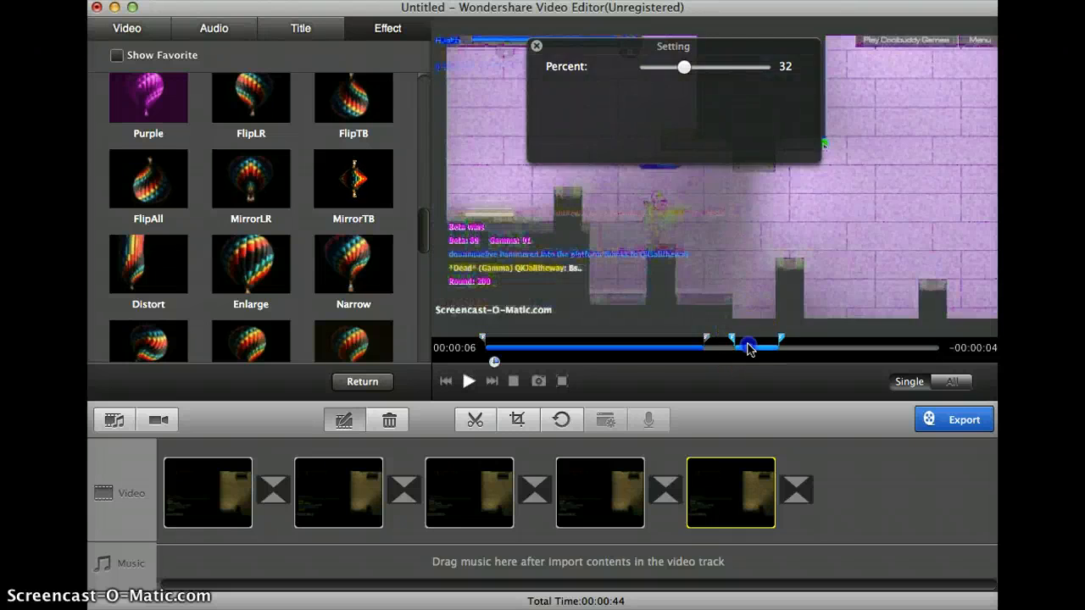
click(749, 348)
drag(341, 162, 474, 246)
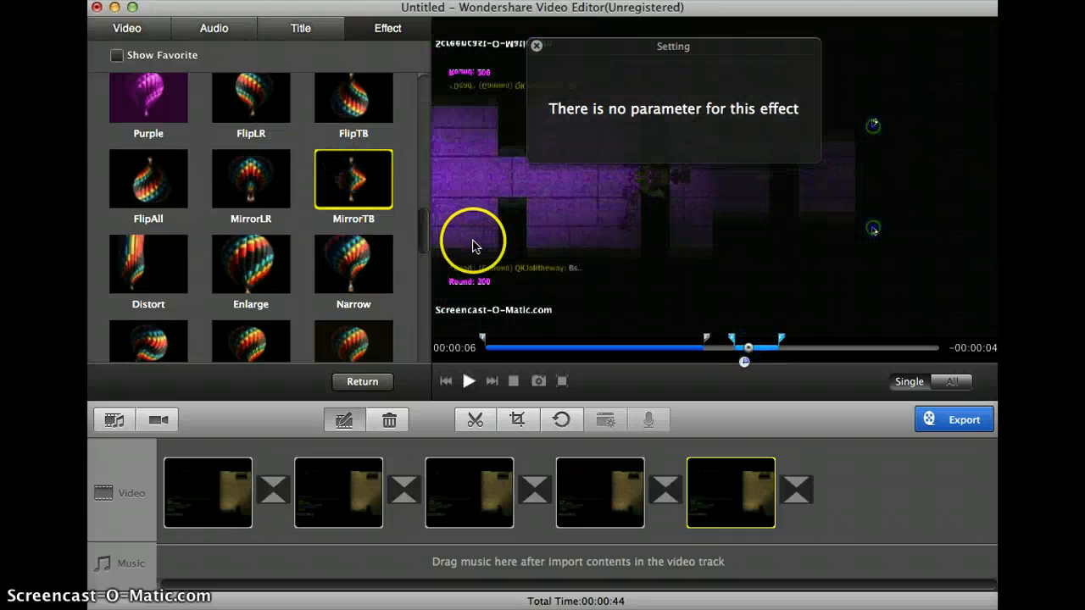
- Remove the Exposure effect from the start of the fifth clip
drag(711, 361, 695, 351)
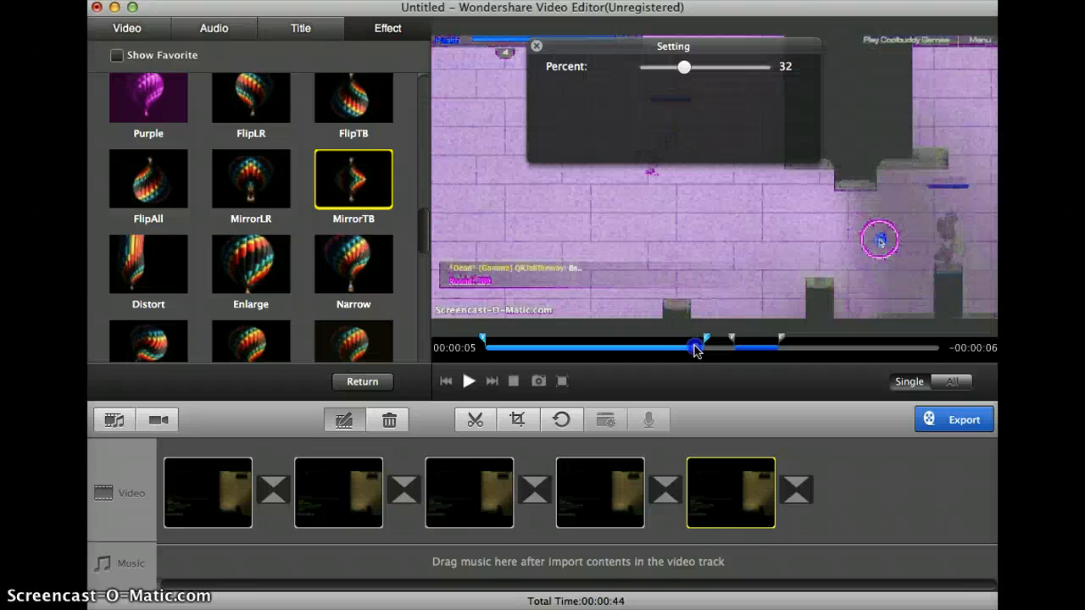
click(695, 350)
click(688, 348)
- Browse the effects library and check the settings of the effect on the first clip, then return to the transitions
scroll(394, 232, up, 6)
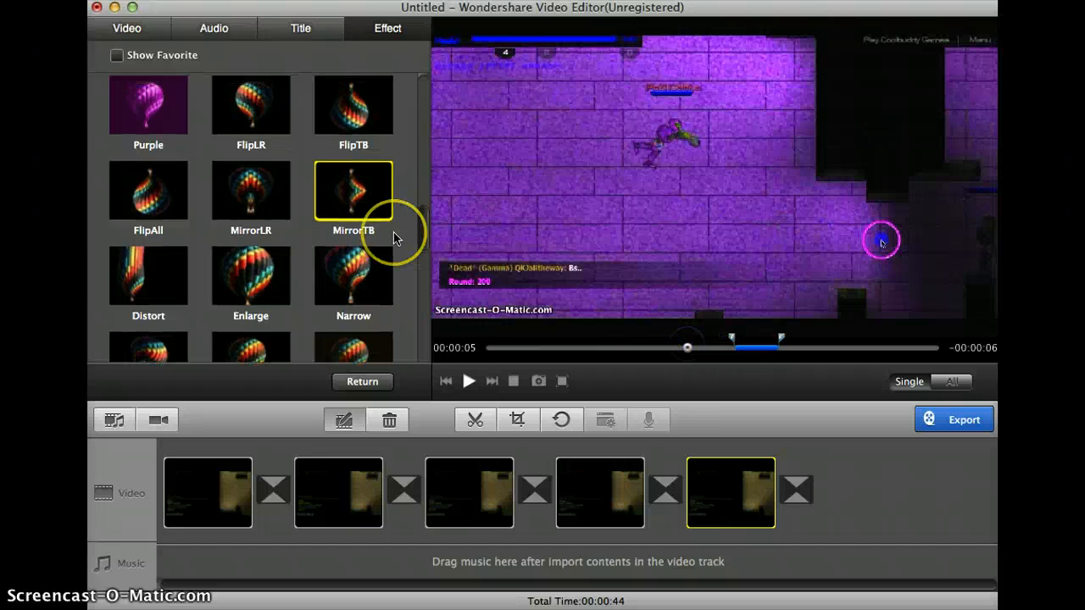
scroll(377, 230, up, 2)
click(361, 222)
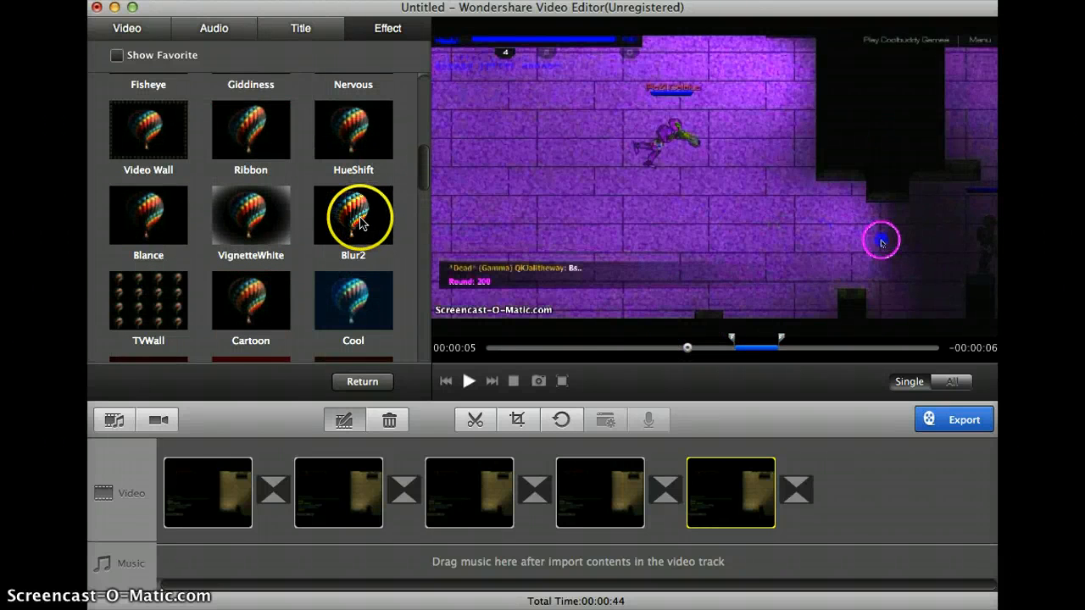
click(217, 485)
click(662, 339)
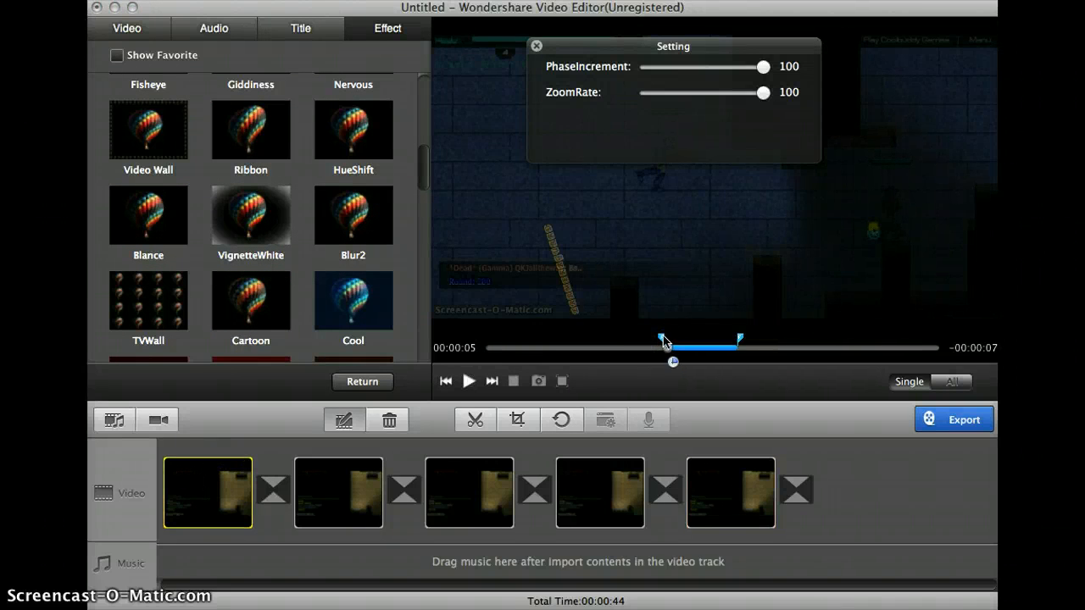
click(342, 222)
scroll(340, 222, up, 5)
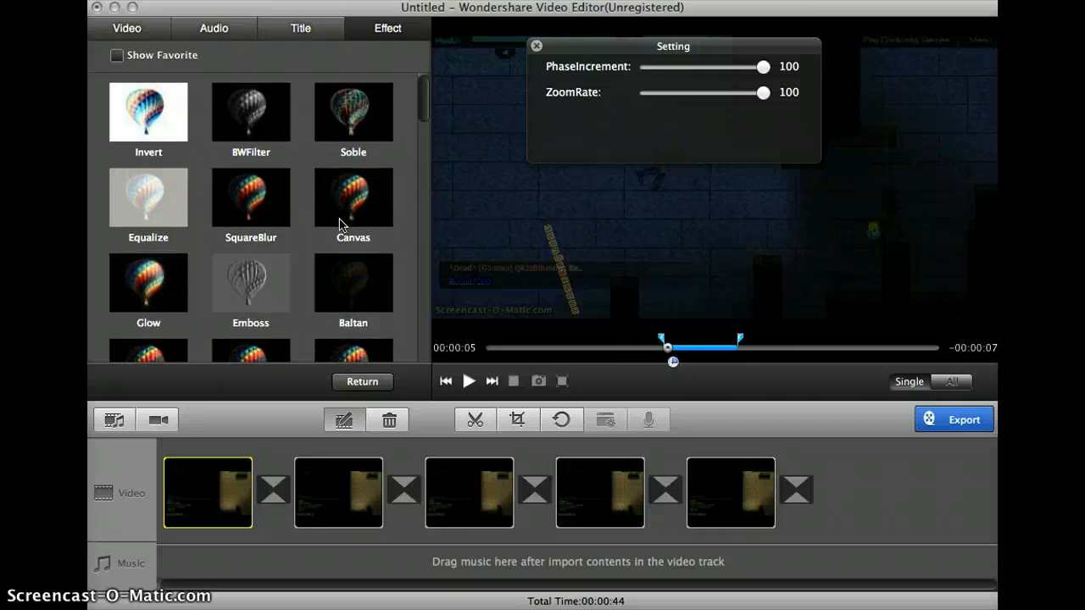
click(797, 496)
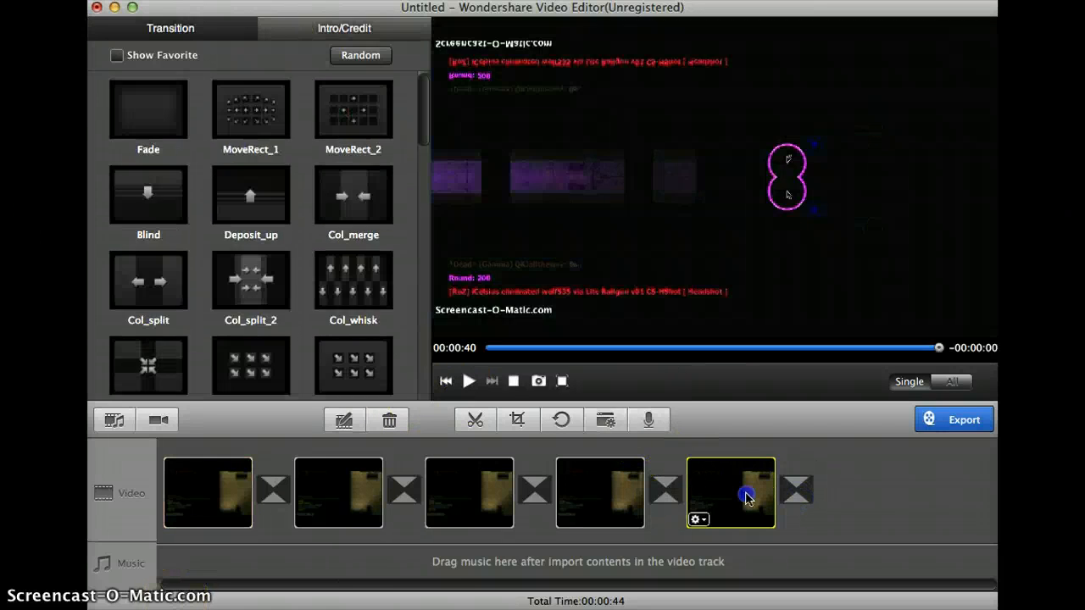
- Extend the fifth clip's MirrorTB effect so it covers the whole clip from start to end
double_click(750, 497)
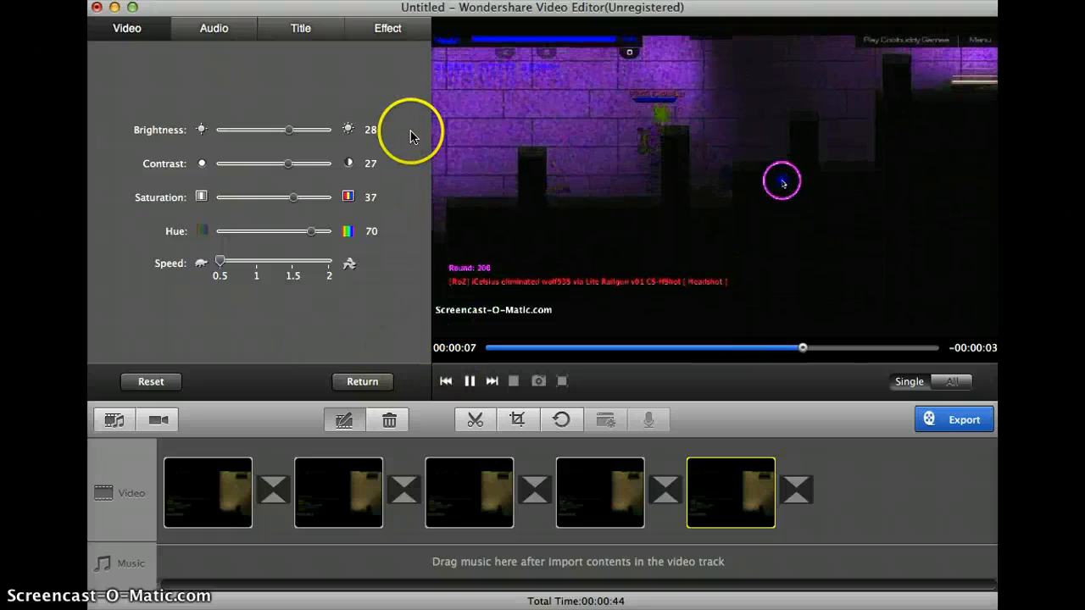
click(363, 29)
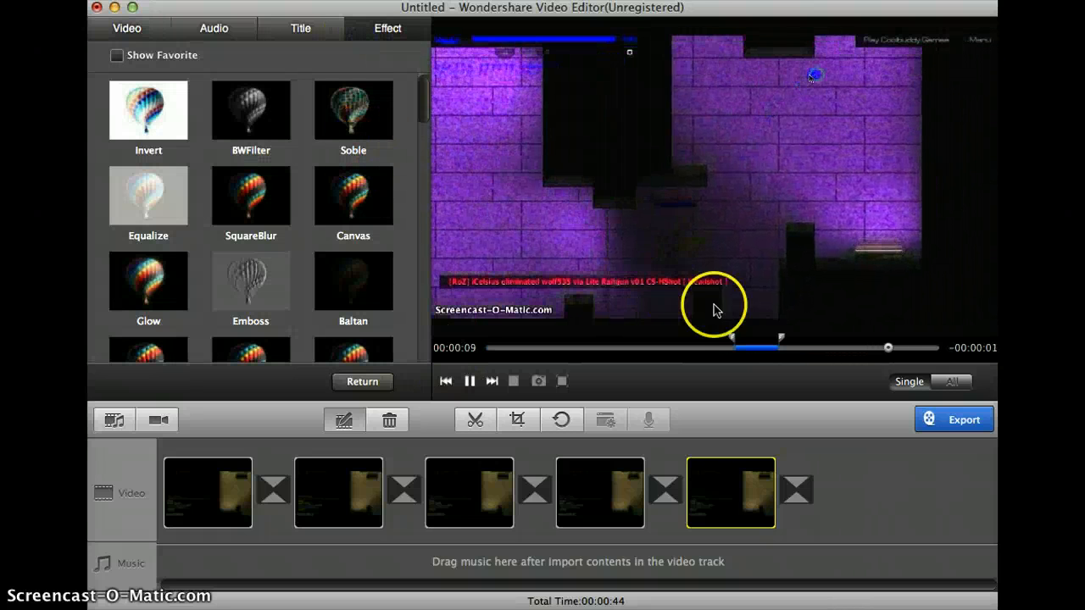
click(752, 354)
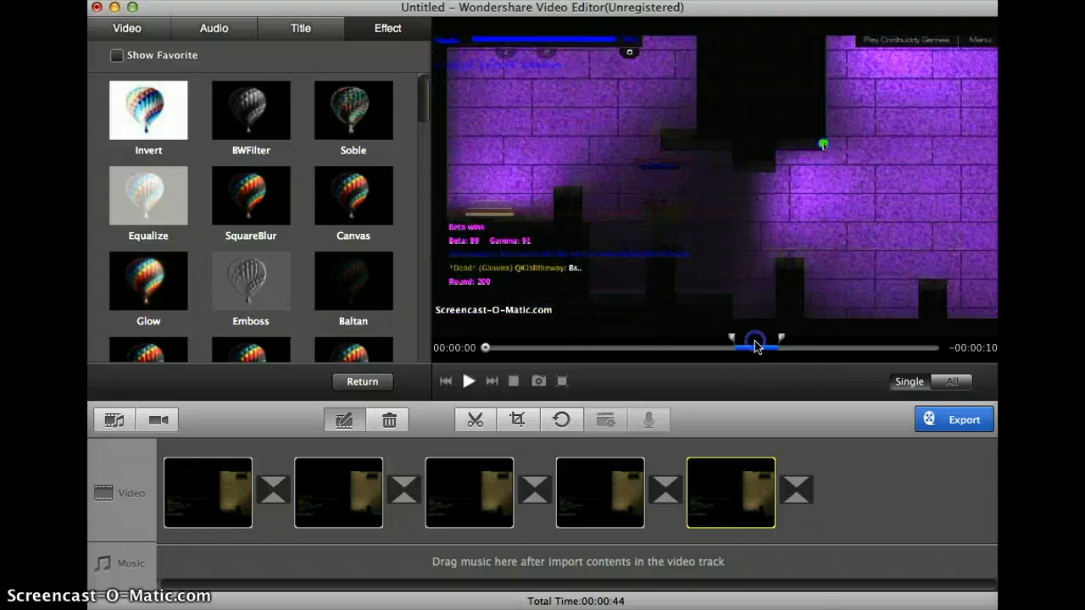
scroll(301, 288, down, 3)
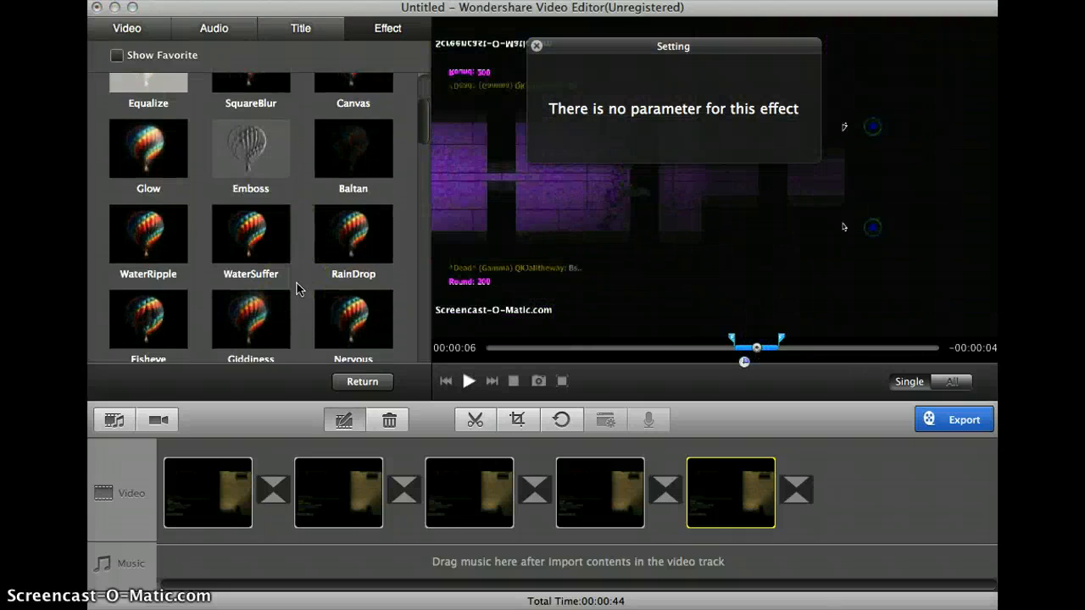
scroll(297, 289, down, 3)
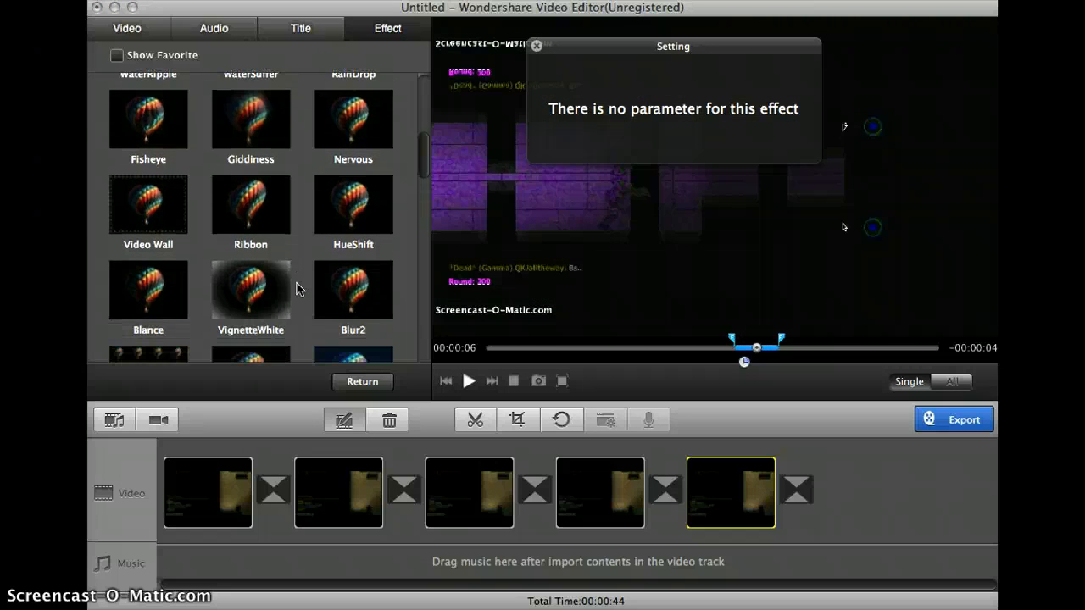
scroll(297, 289, down, 2)
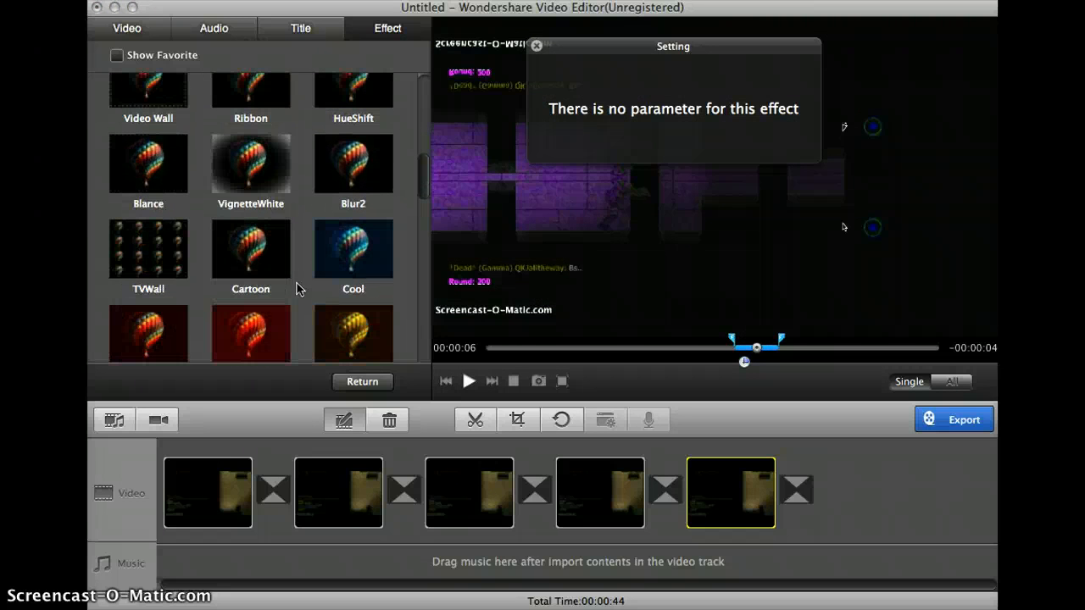
click(261, 245)
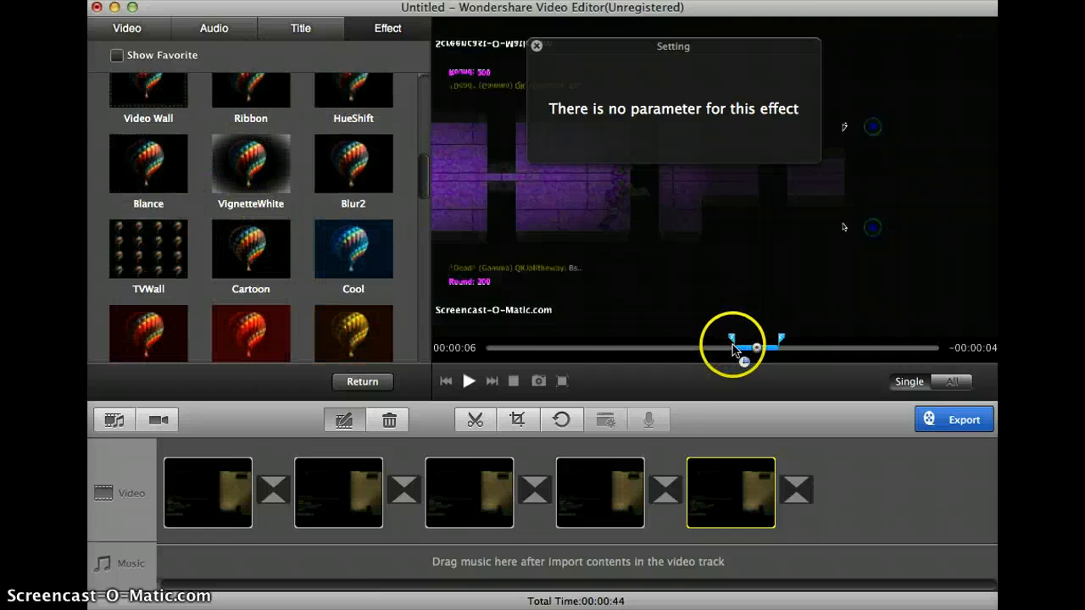
drag(733, 342, 448, 347)
click(605, 336)
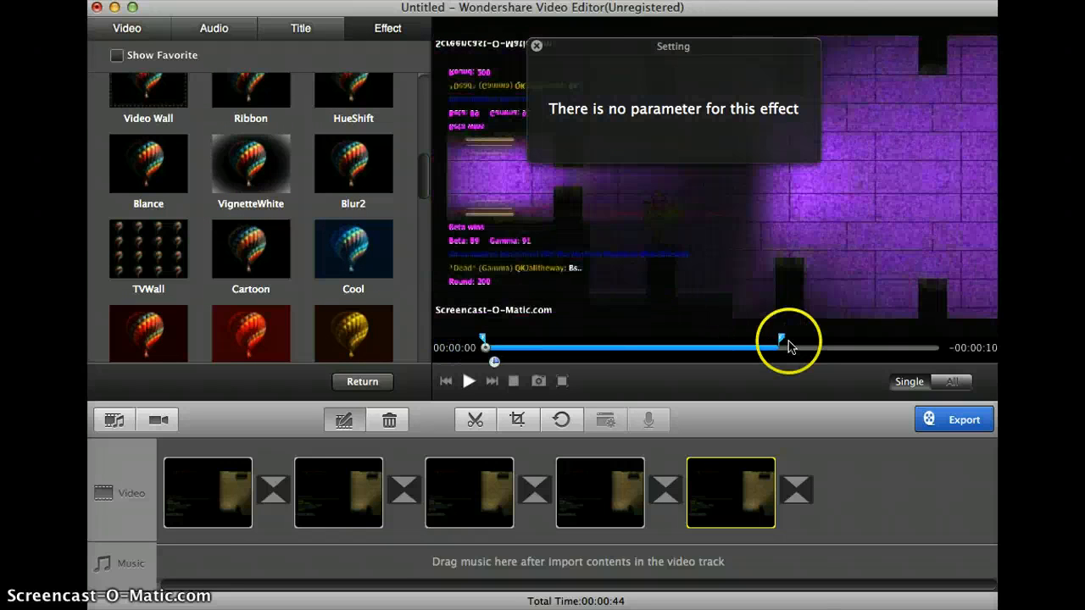
drag(783, 343, 962, 353)
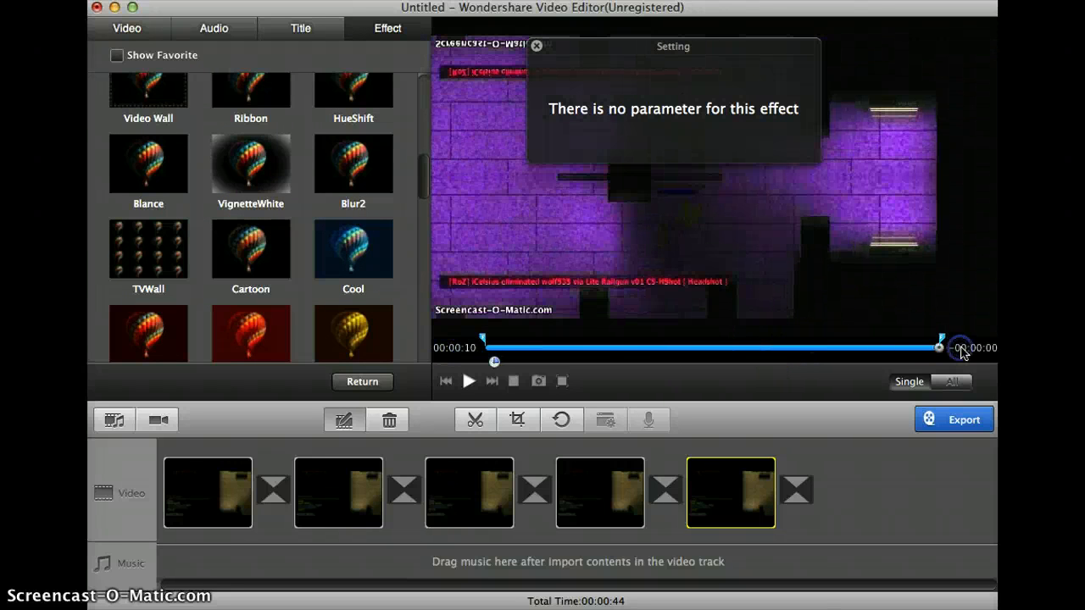
- Replace the fifth clip's MirrorTB effect with Cartoon and preview the clip from the start
click(243, 262)
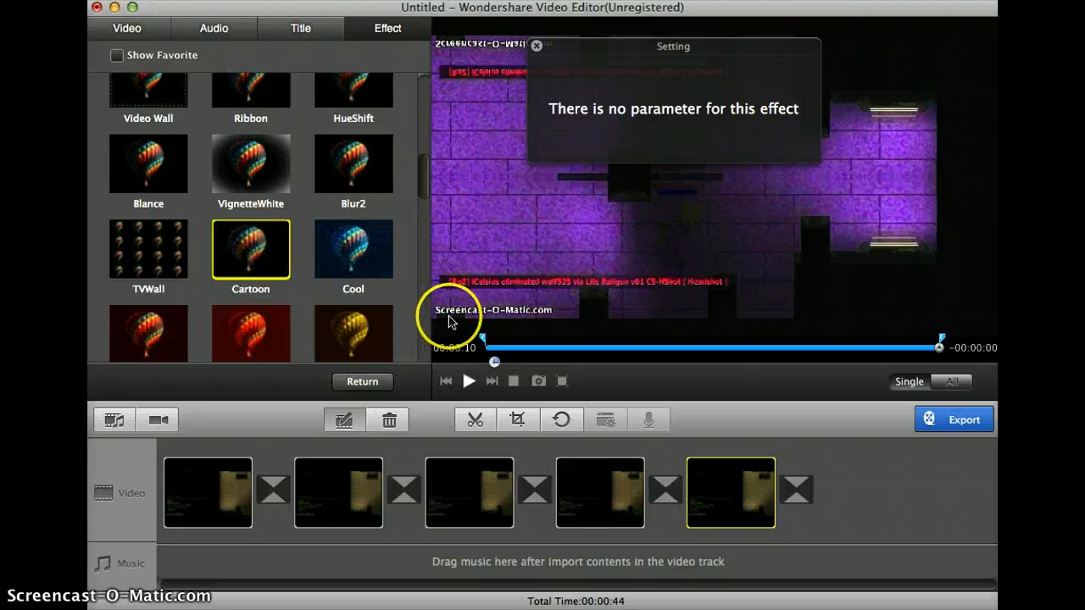
click(468, 381)
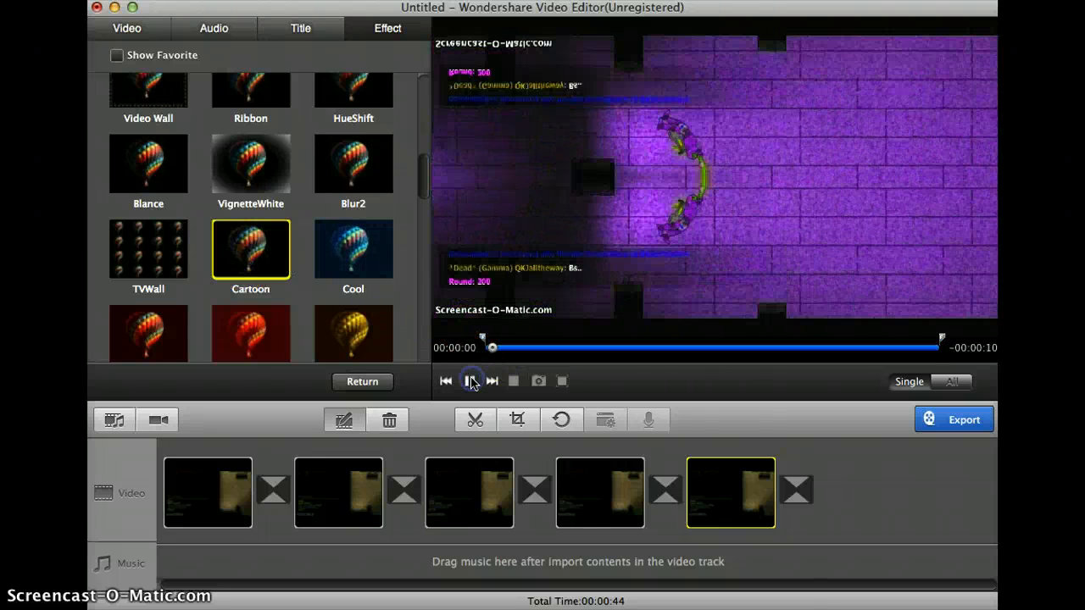
click(347, 271)
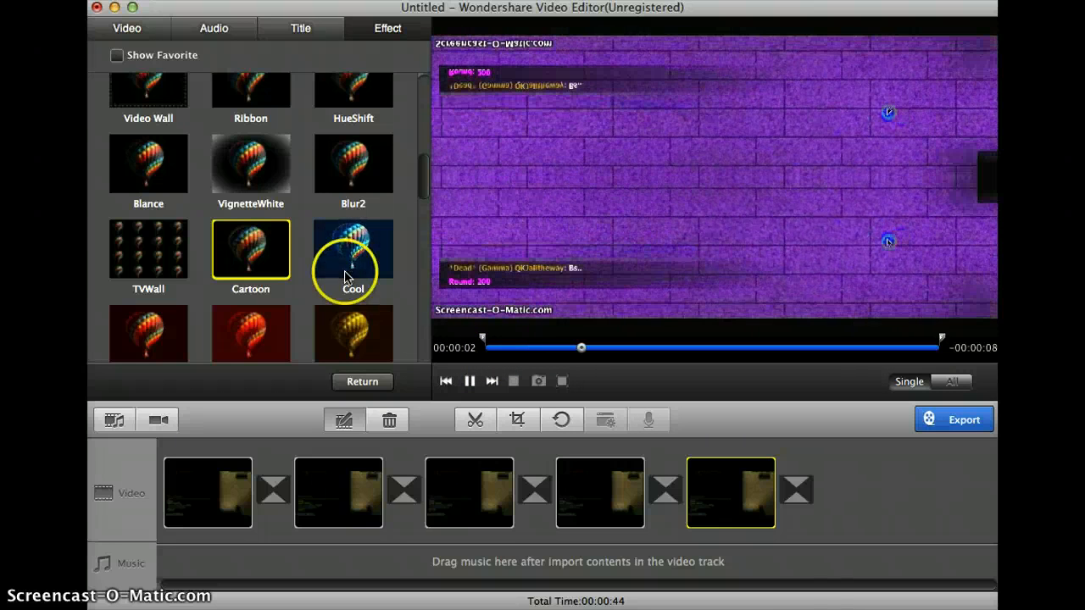
double_click(243, 253)
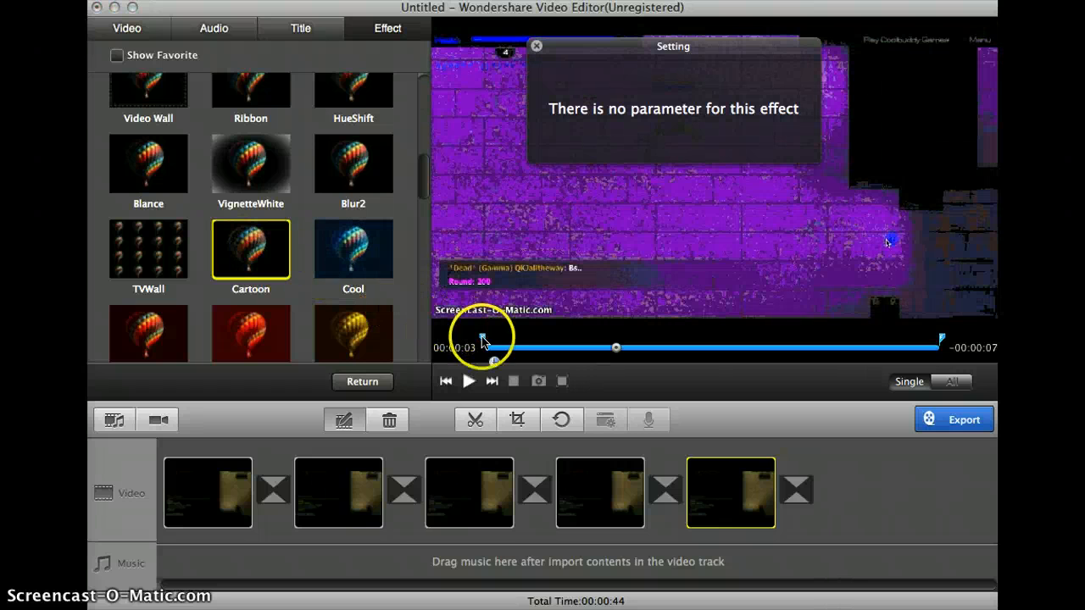
click(487, 349)
click(468, 382)
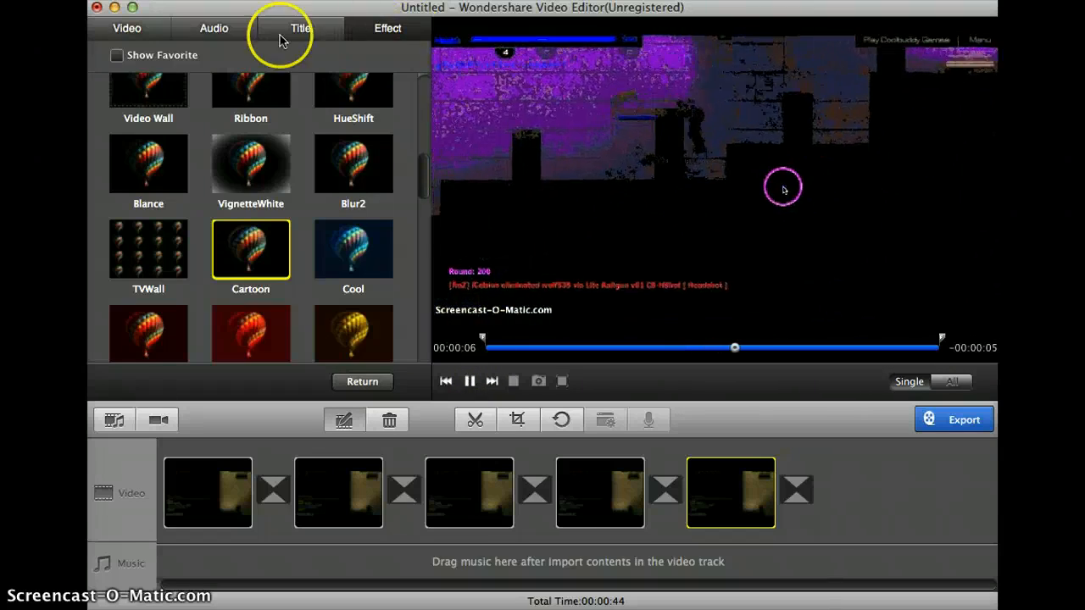
- Set the fifth clip's brightness, contrast and hue to 100 and its saturation to 99
click(147, 33)
drag(290, 130, 354, 139)
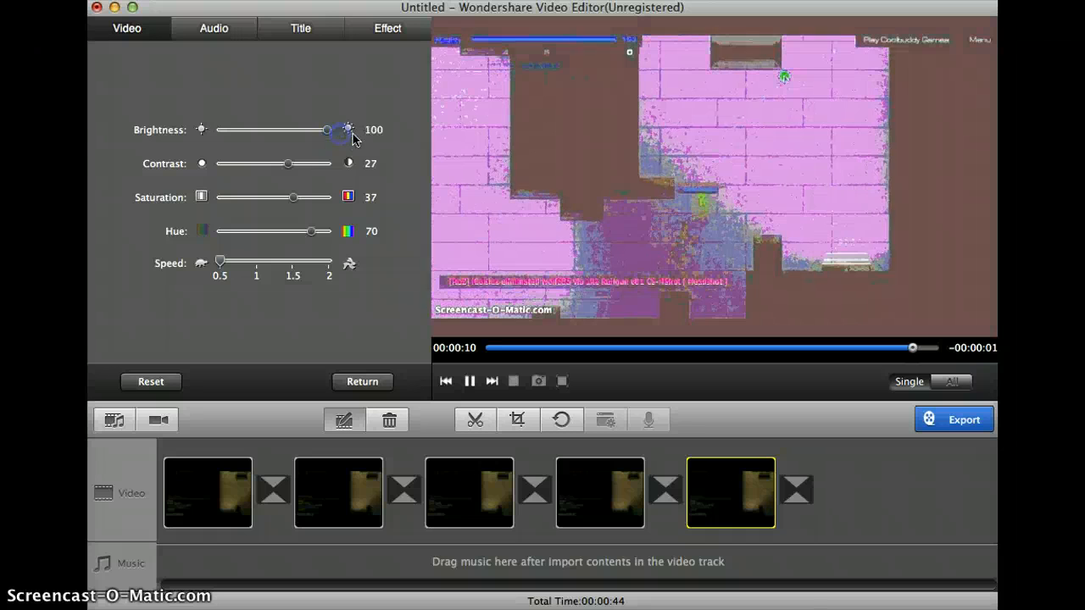
drag(296, 175, 342, 167)
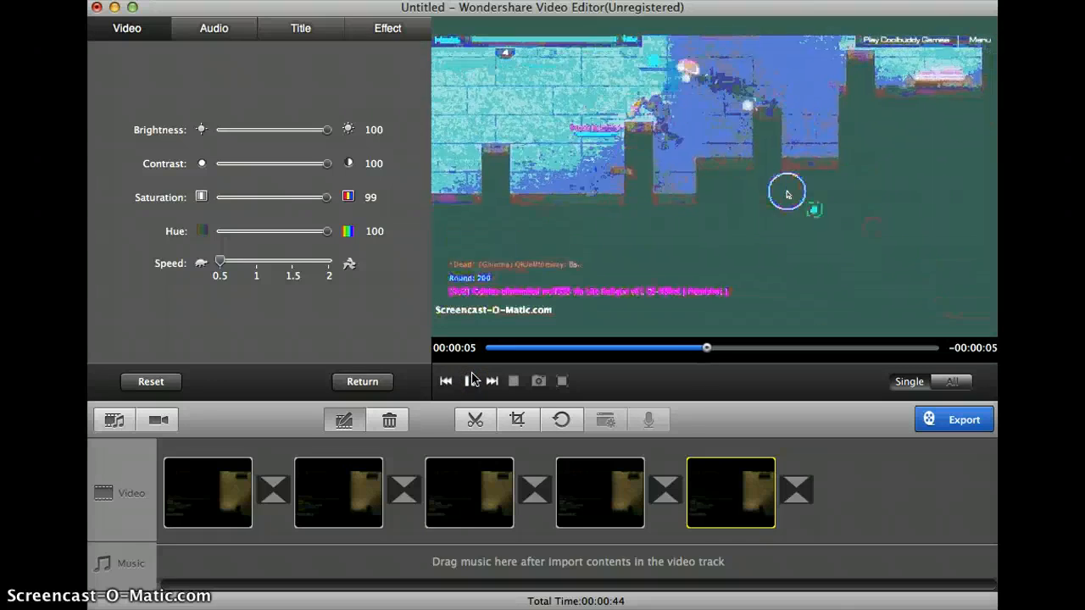
- Apply the Fade transition between the first and second clips
click(283, 487)
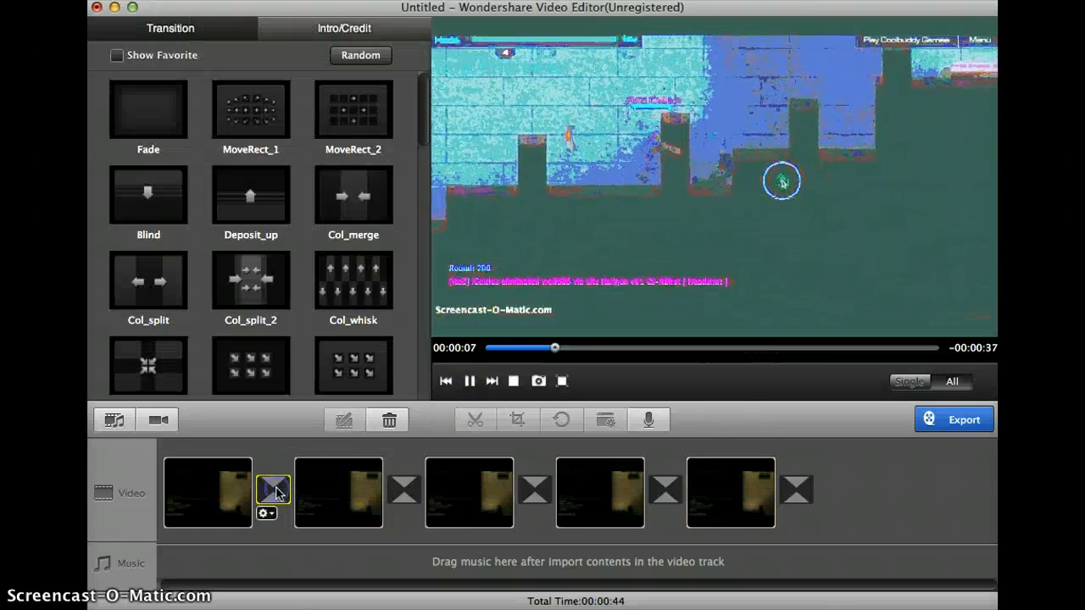
click(257, 272)
scroll(249, 289, down, 2)
scroll(248, 289, up, 2)
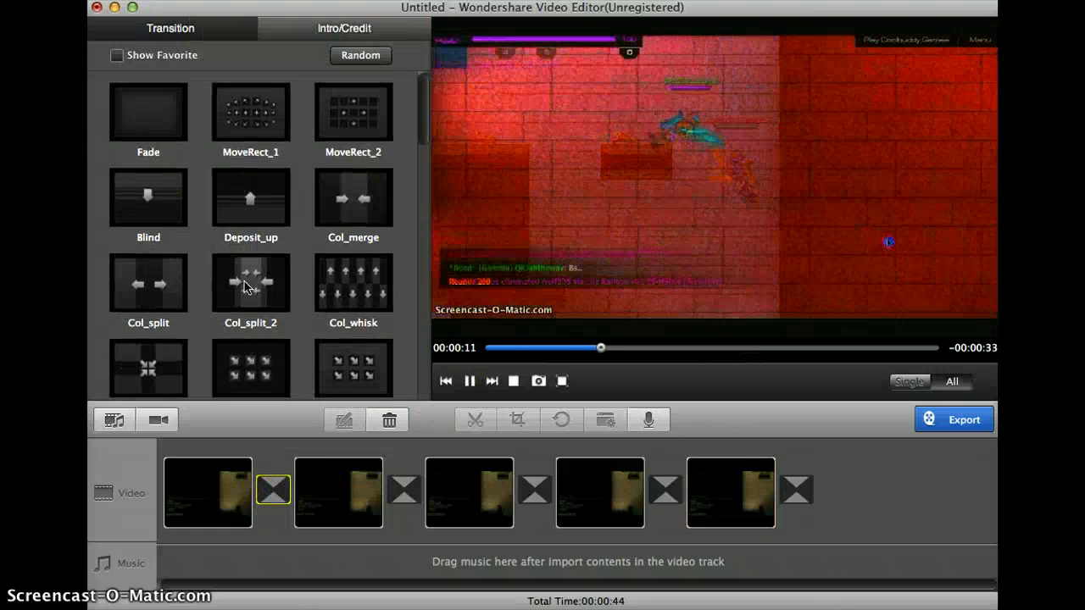
click(161, 111)
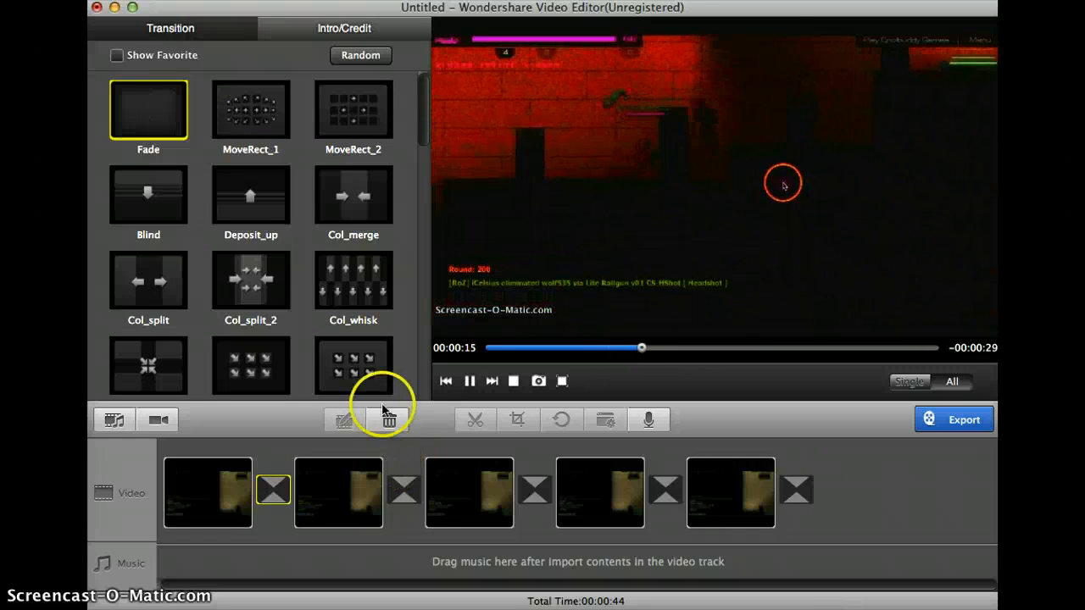
- Apply the Wind transition between the third and fourth clips
scroll(348, 390, down, 3)
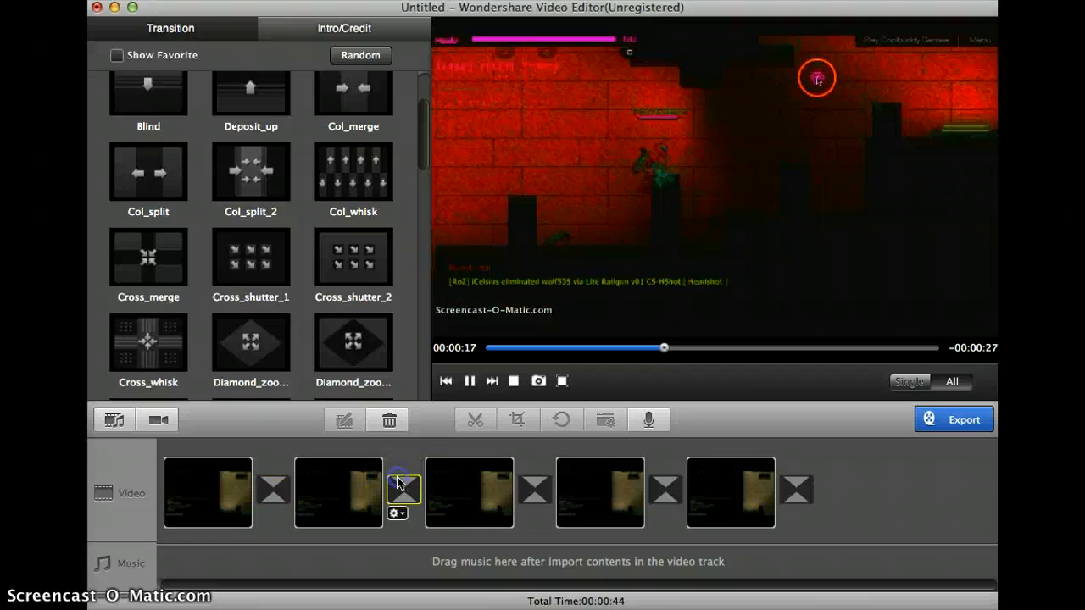
scroll(356, 288, down, 8)
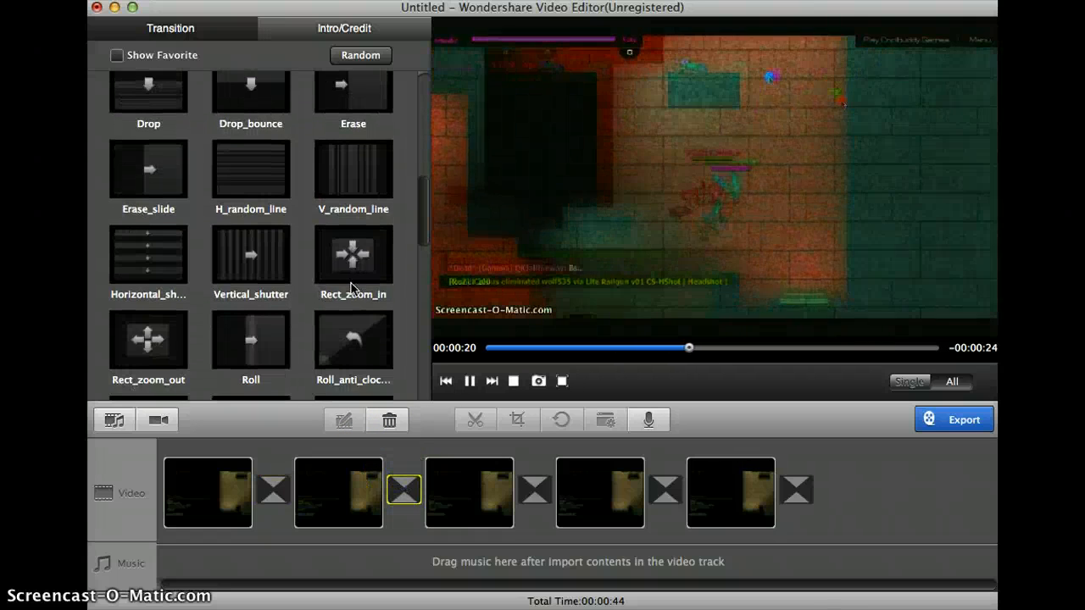
scroll(352, 288, down, 12)
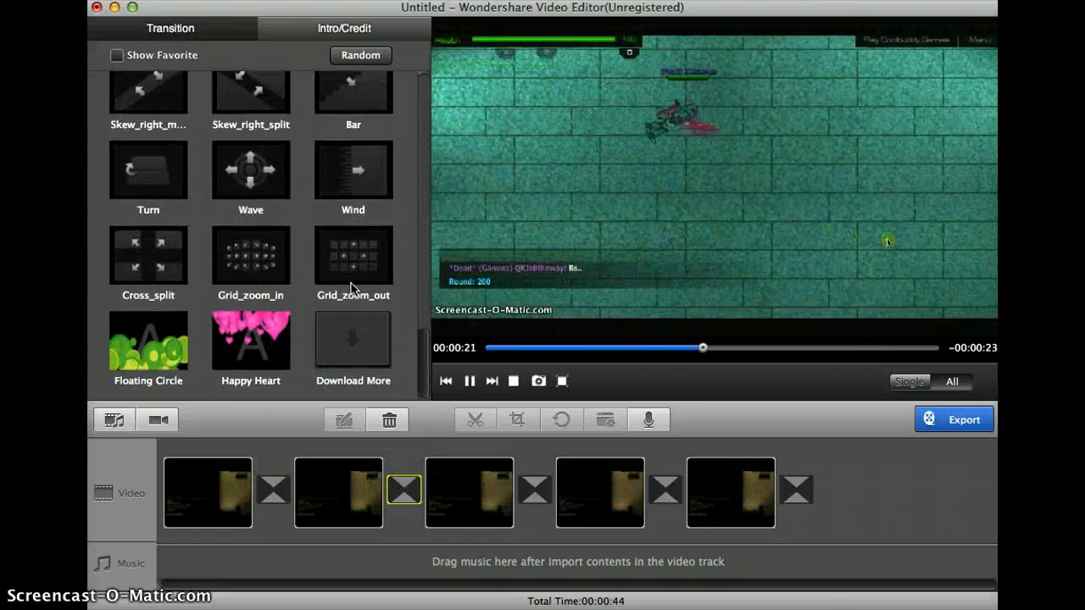
click(339, 175)
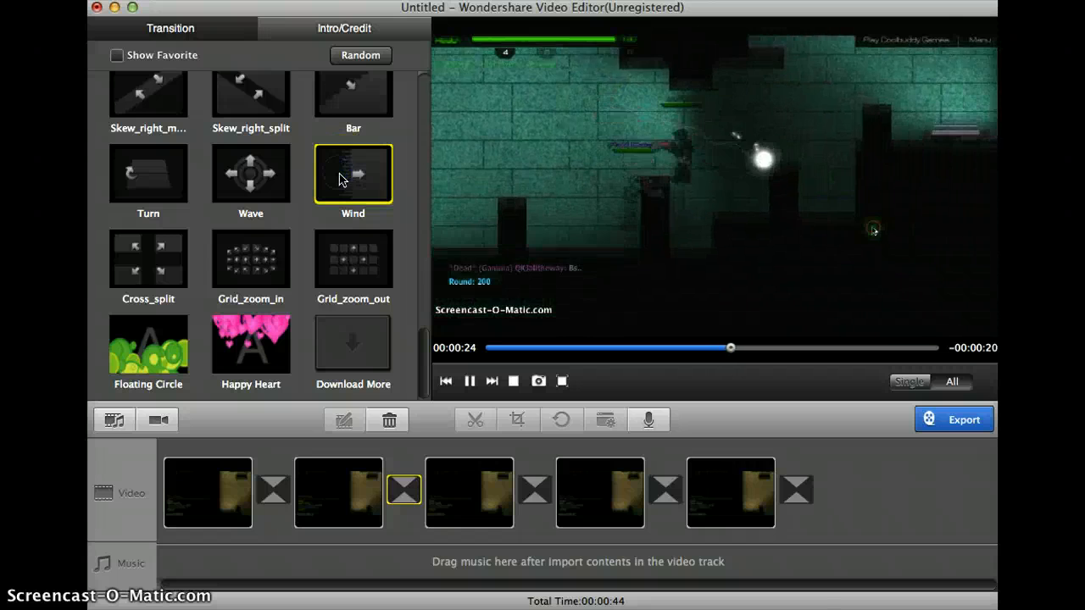
drag(339, 178, 534, 507)
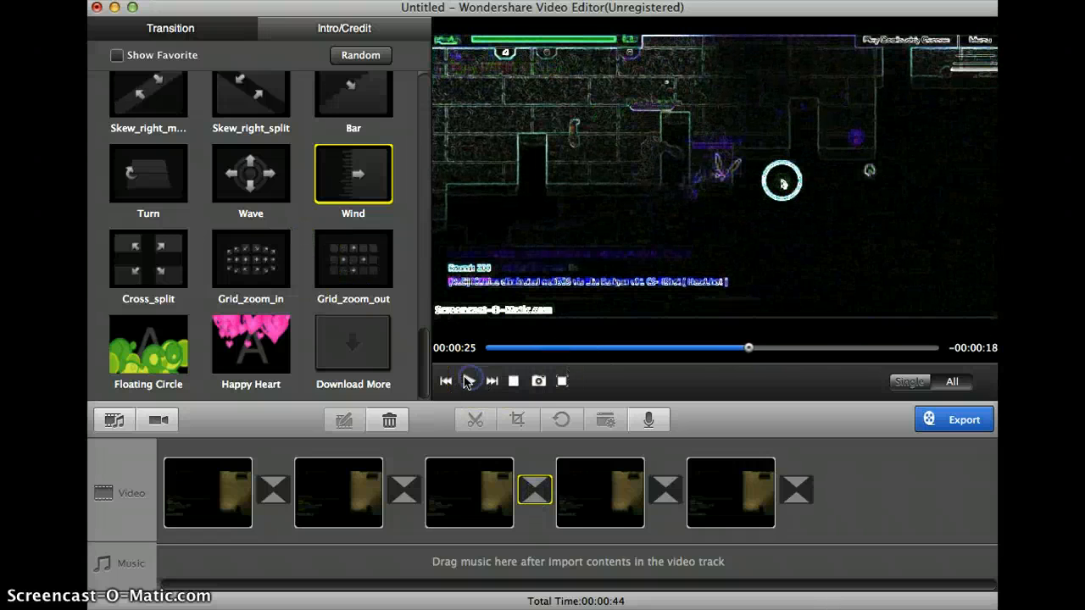
- Apply the Round_zoom transition listed right after Round_zoom_In between the fourth and fifth clips
scroll(166, 253, up, 2)
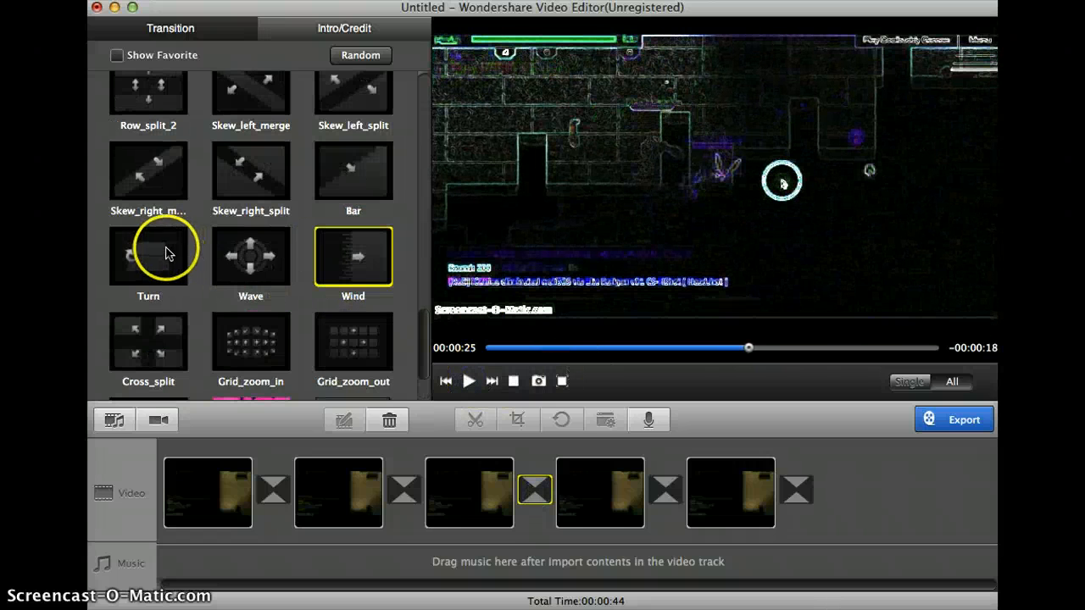
drag(162, 256, 665, 491)
scroll(230, 222, up, 1)
scroll(230, 223, up, 3)
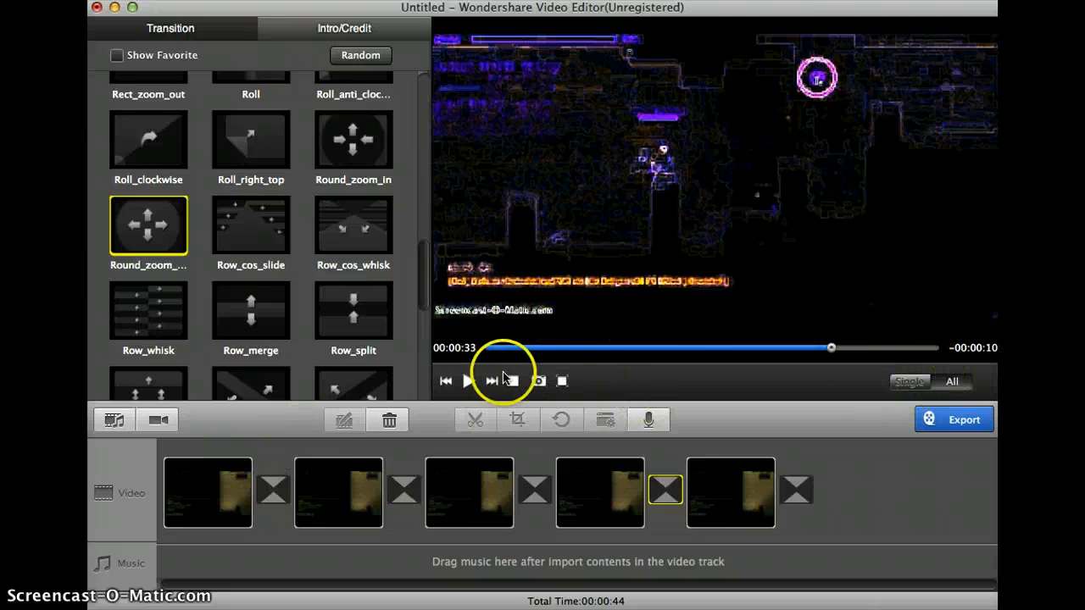
- Play the edited sequence in full screen to review all clips and transitions
click(556, 383)
click(501, 605)
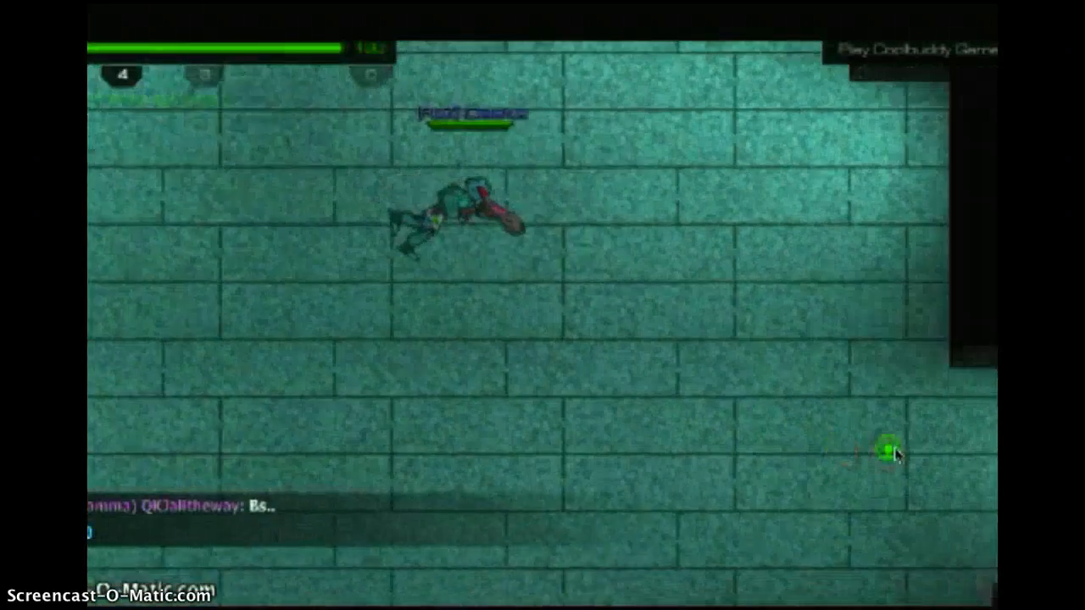
click(874, 449)
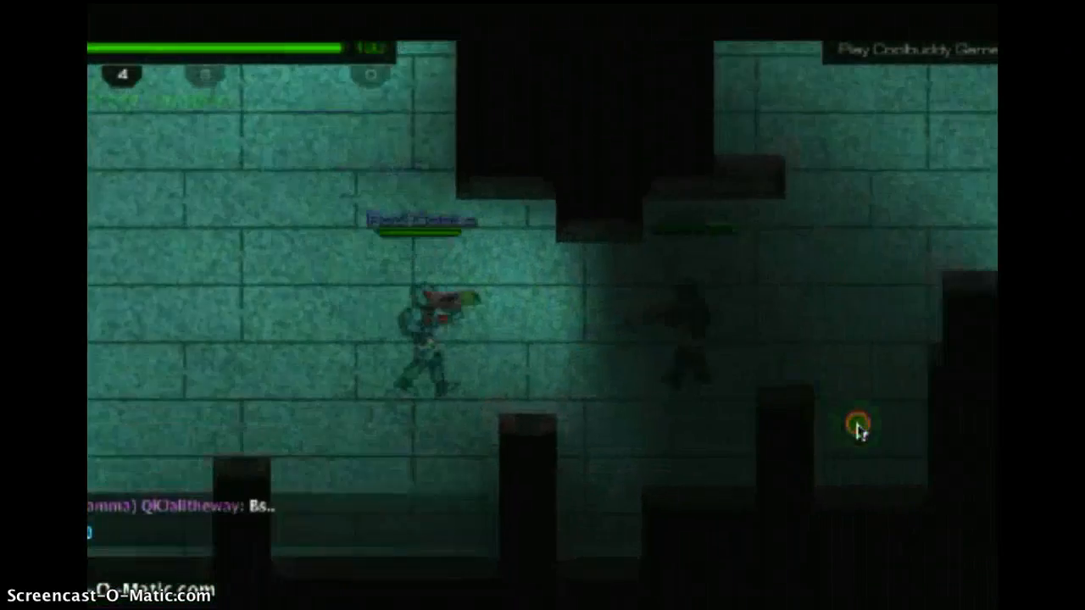
click(685, 351)
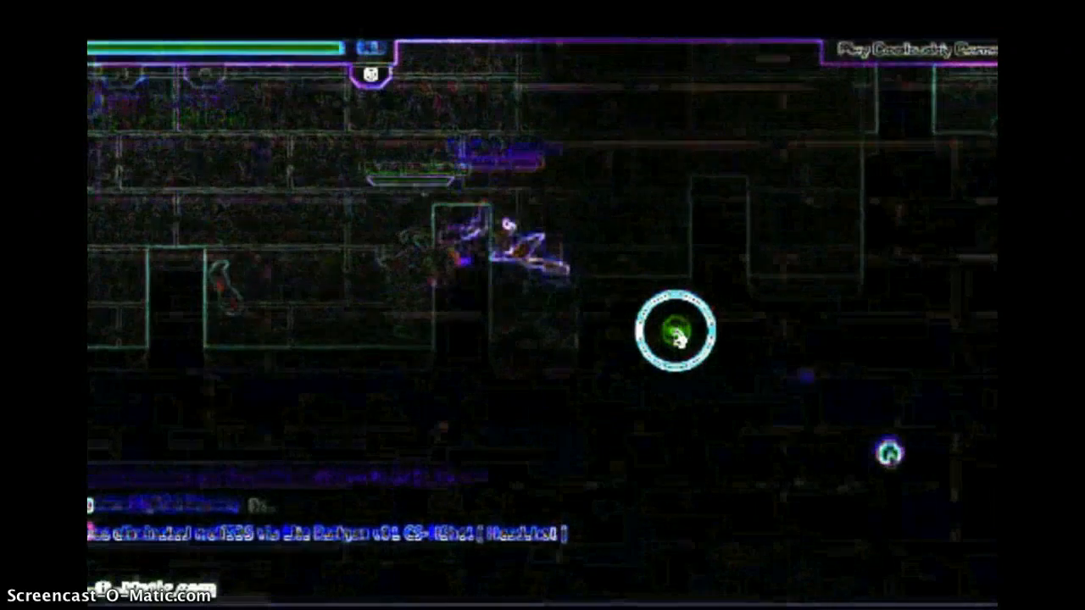
right_click(746, 126)
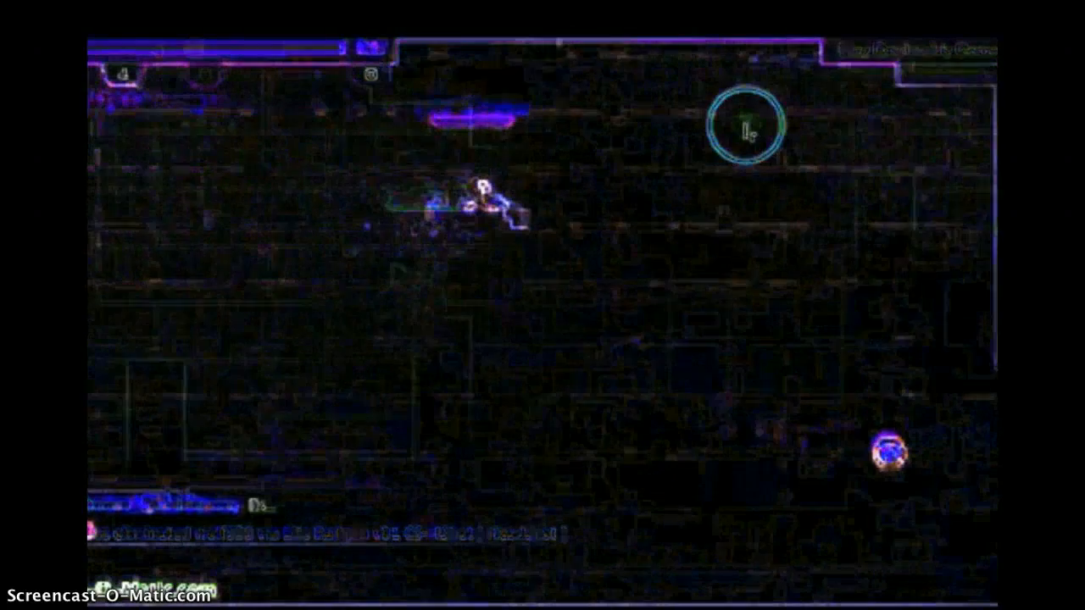
click(874, 449)
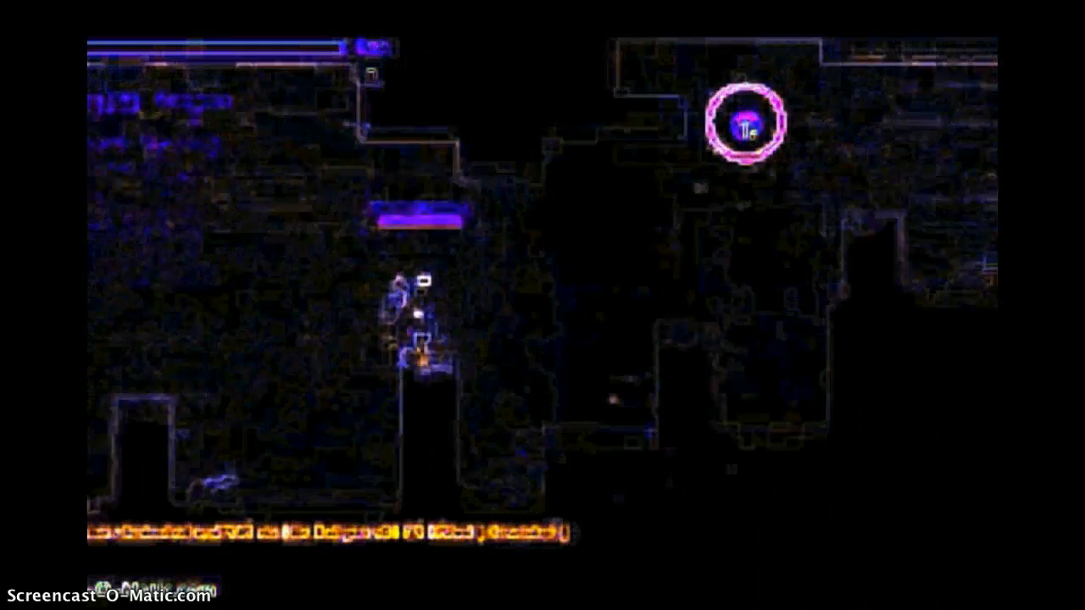
click(745, 119)
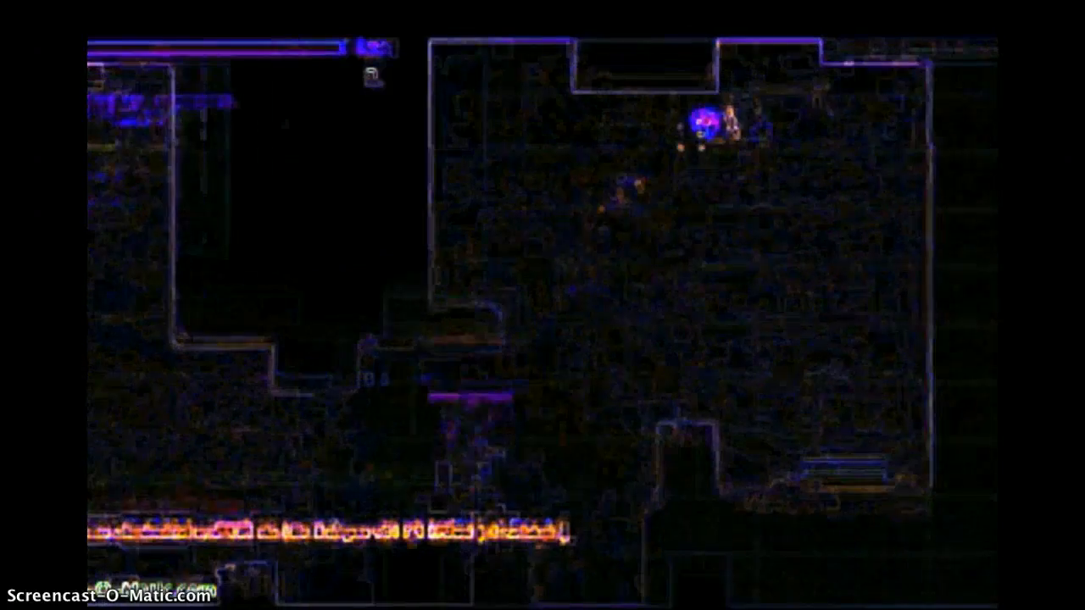
key(d)
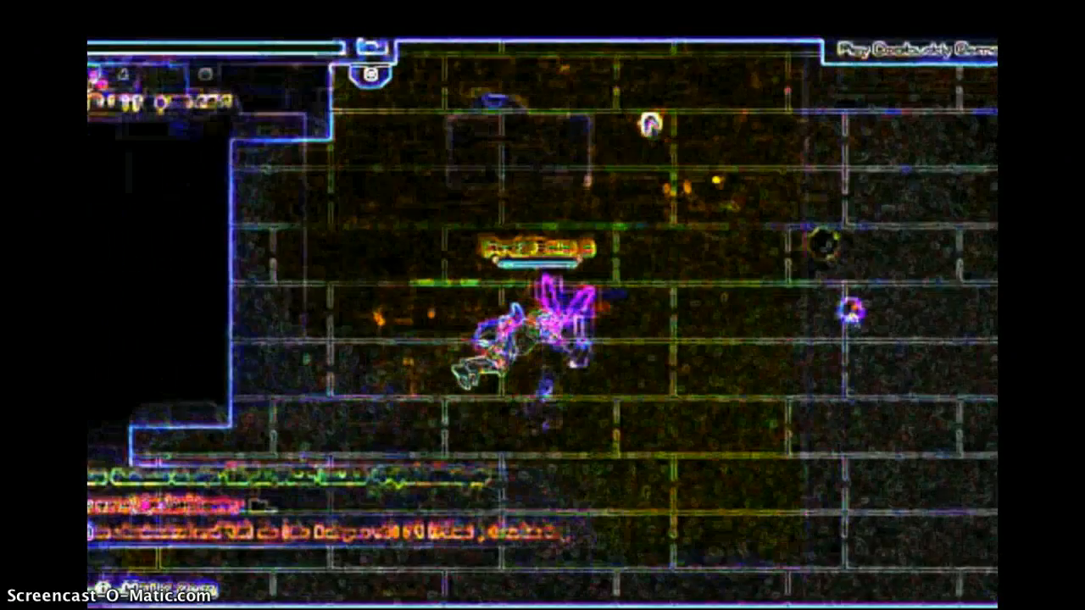
key(d)
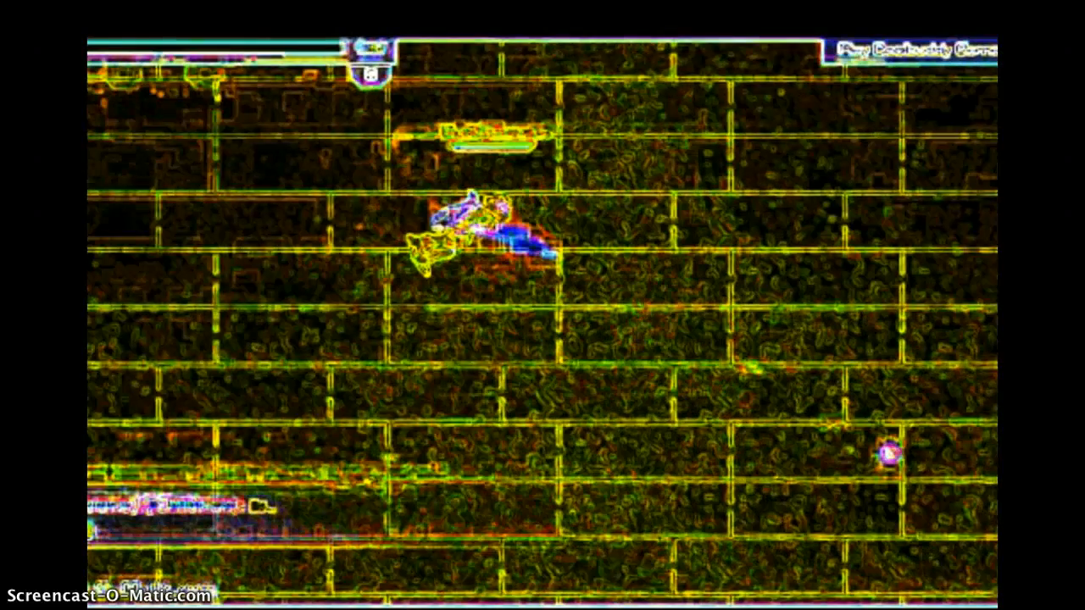
key(4)
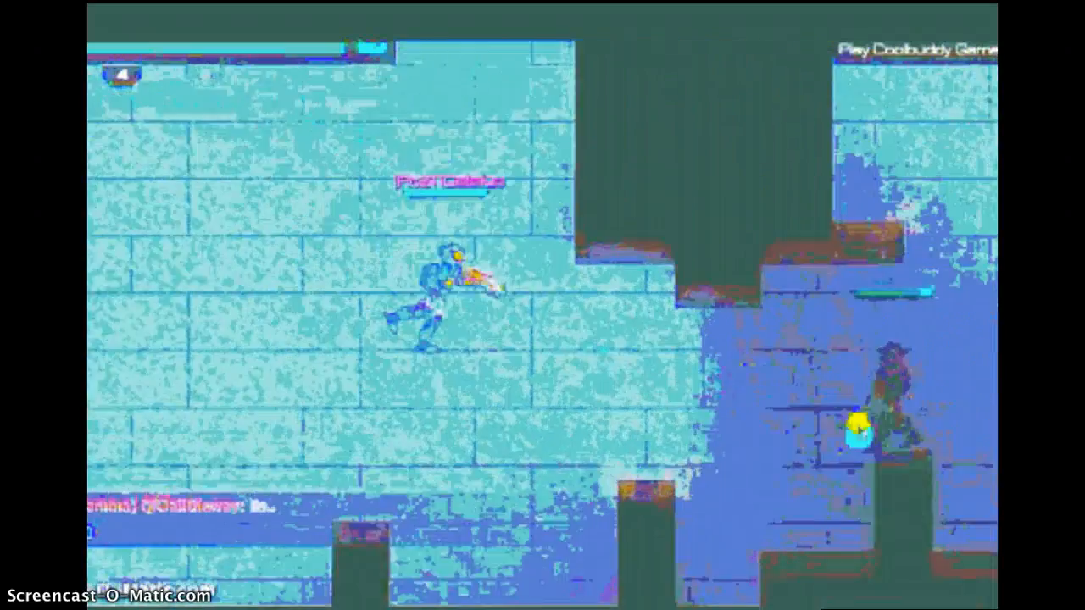
click(857, 427)
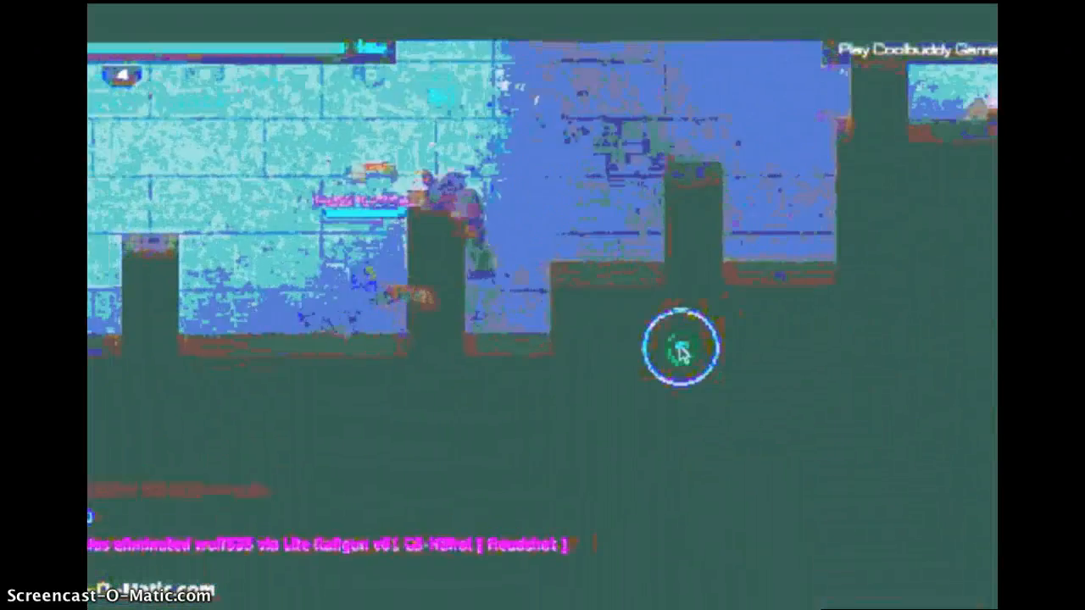
key(0)
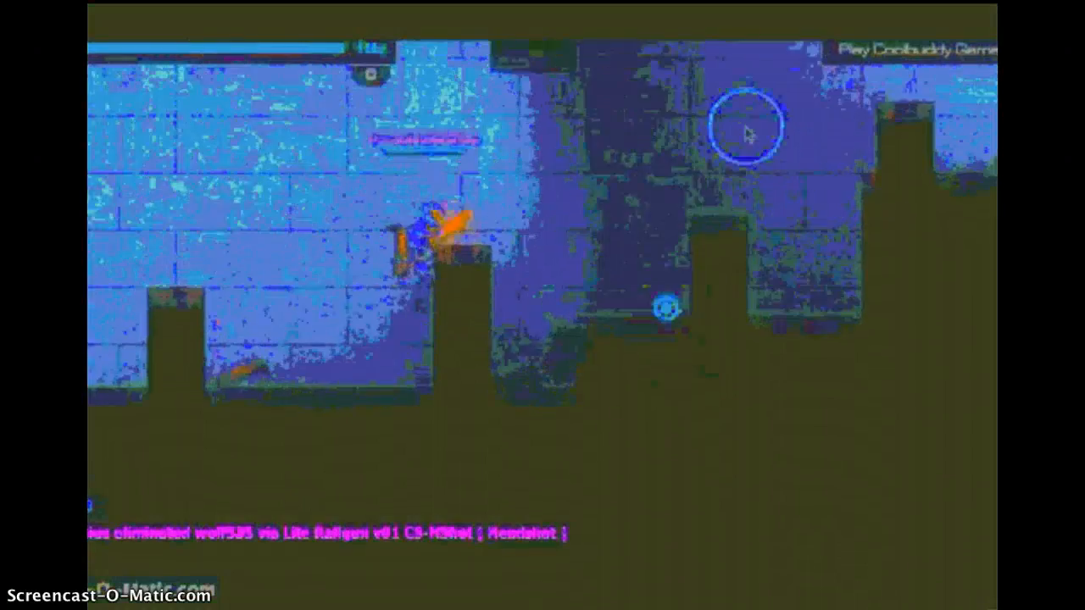
key(w)
key(d)
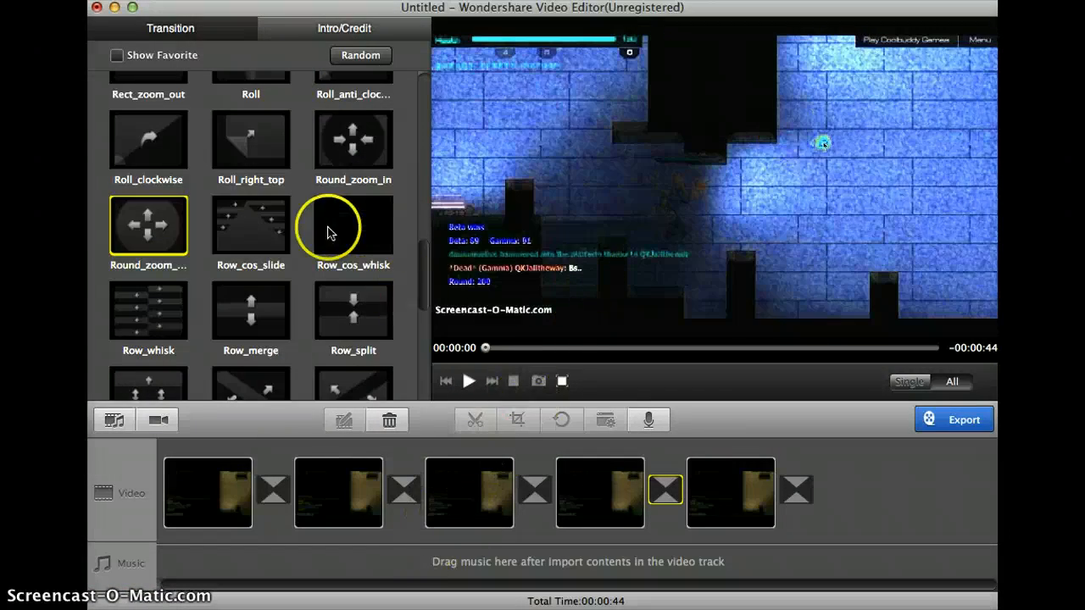
- Play the edited sequence from the beginning in the preview and show the available intro and credit templates
scroll(329, 233, down, 10)
scroll(329, 233, up, 15)
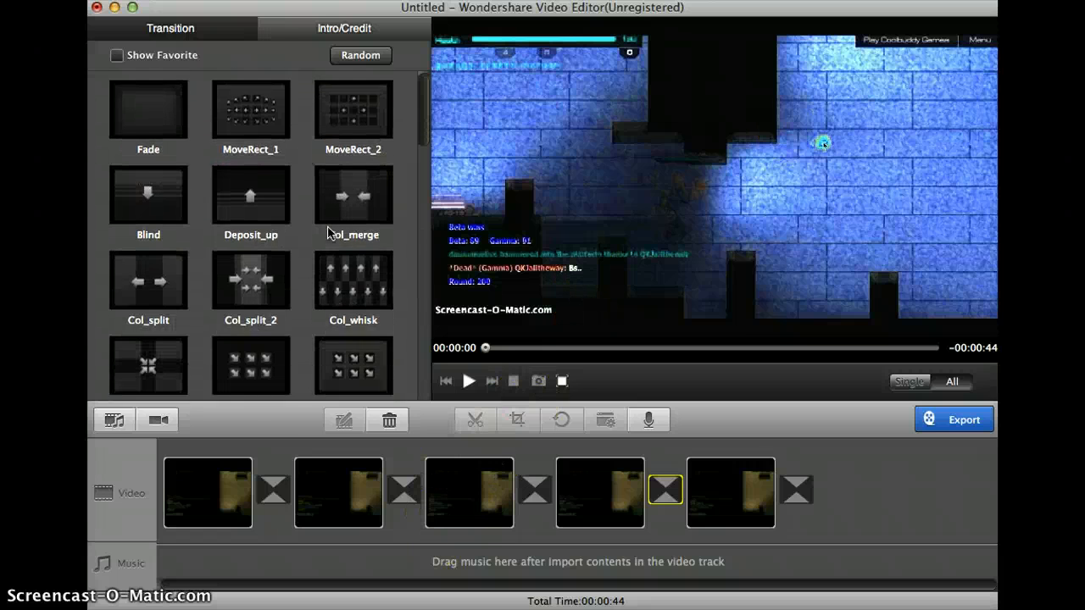
scroll(324, 189, up, 10)
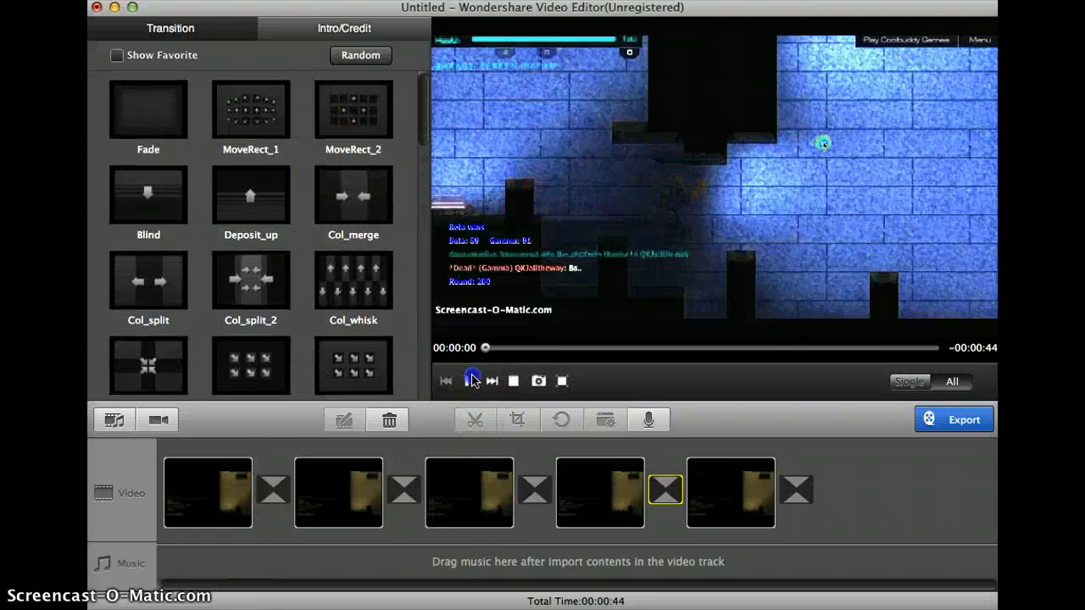
click(472, 381)
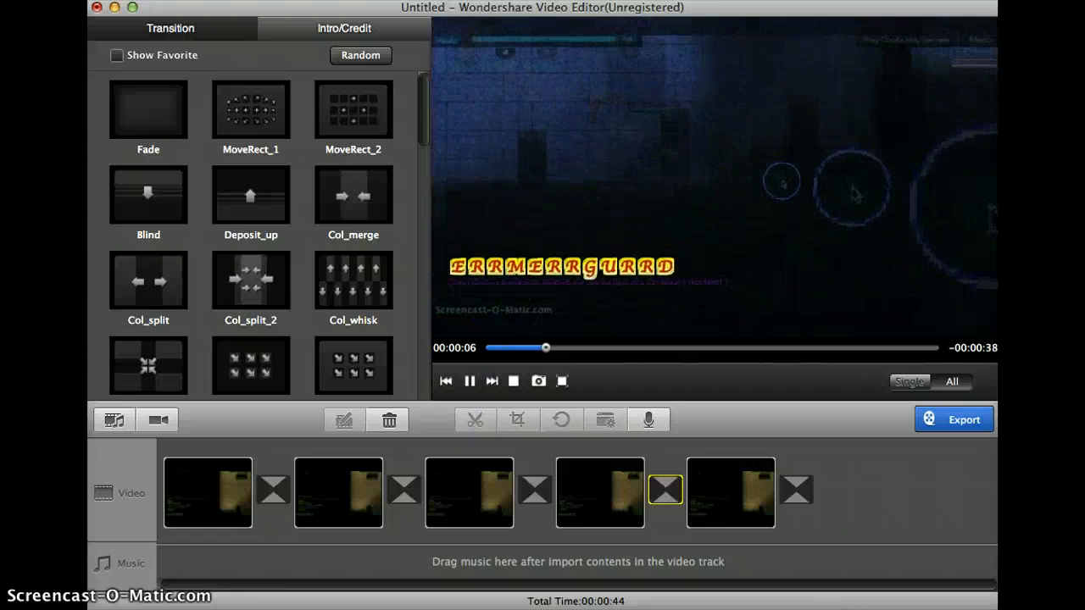
click(344, 28)
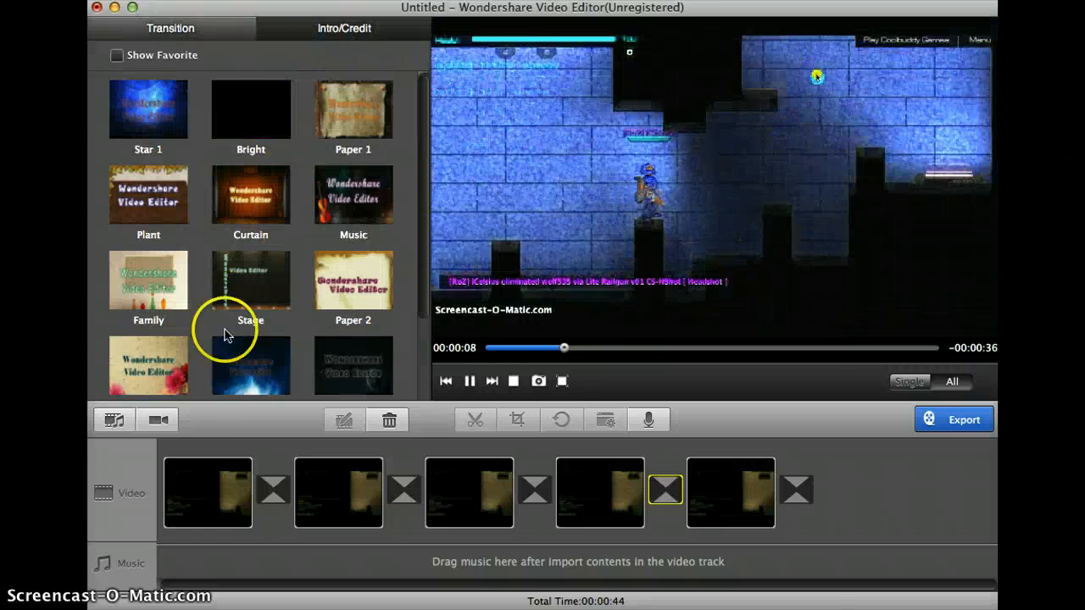